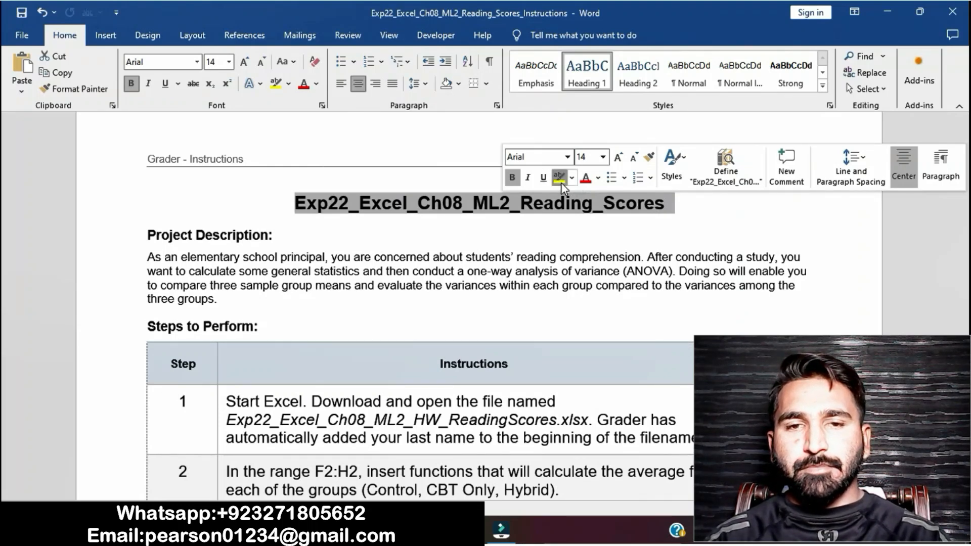
Highlight the project title and the step 1 instruction text in yellow
{"action": "left_click", "coordinate": [560, 180]}
{"action": "left_click", "coordinate": [540, 273]}
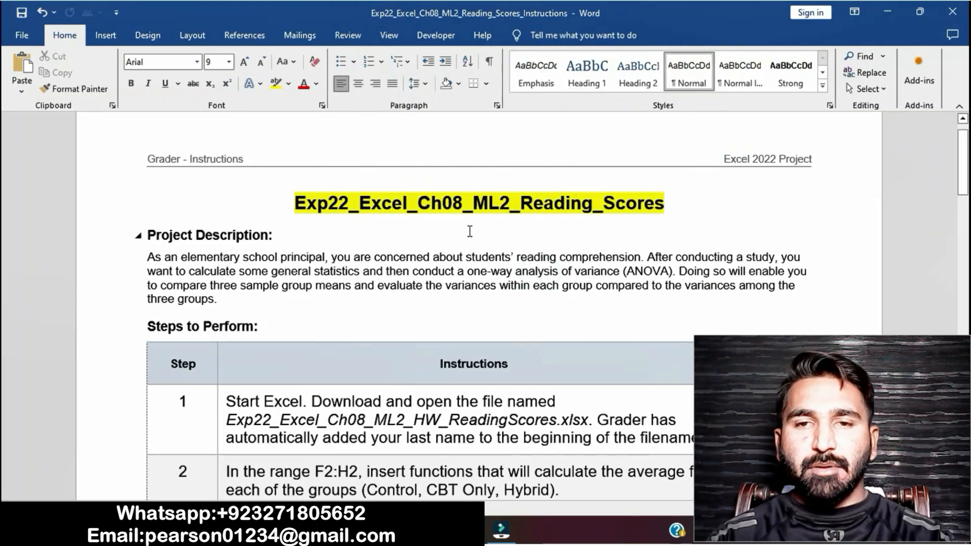
{"action": "scroll", "coordinate": [444, 369], "scroll_direction": "down", "scroll_amount": 3}
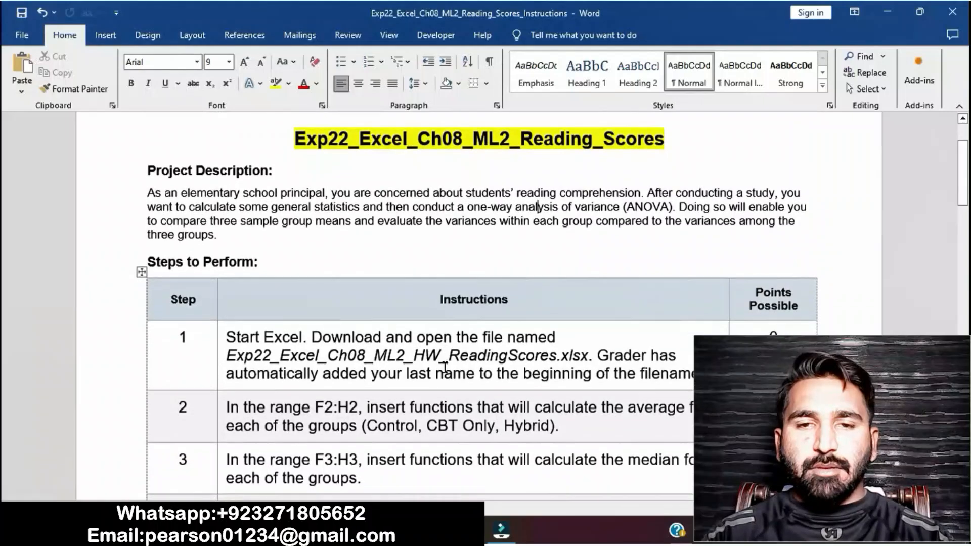
{"action": "scroll", "coordinate": [445, 369], "scroll_direction": "down", "scroll_amount": 1}
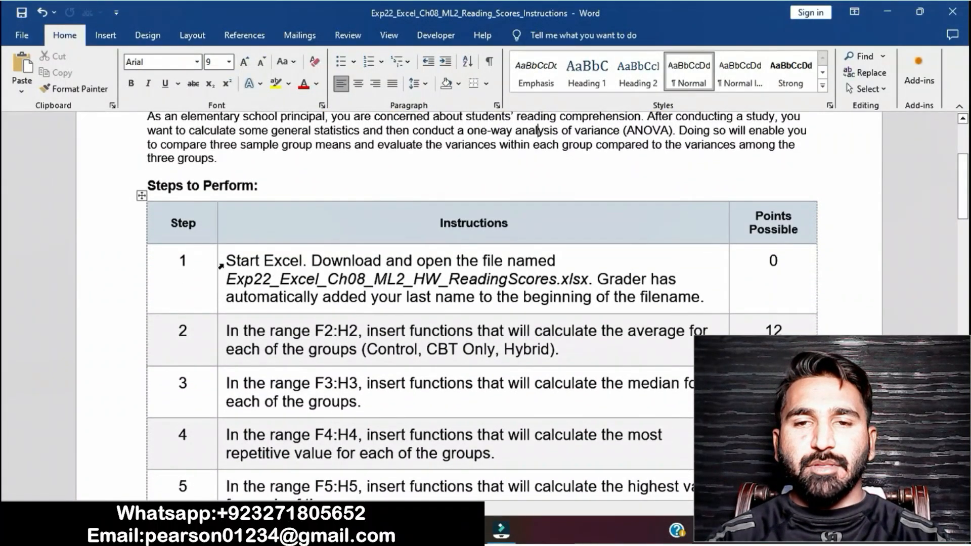
{"action": "left_click", "coordinate": [221, 266]}
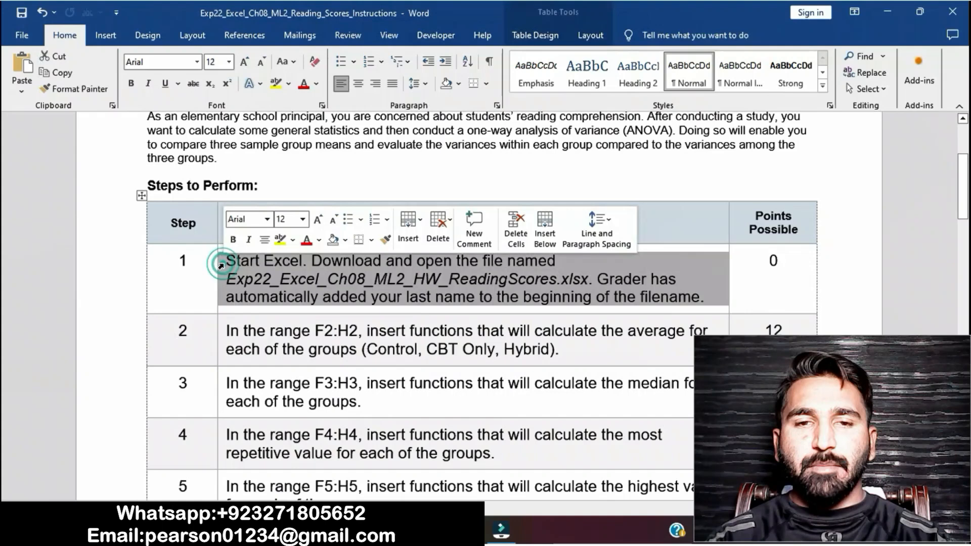
{"action": "left_click", "coordinate": [280, 239]}
{"action": "left_click", "coordinate": [314, 282]}
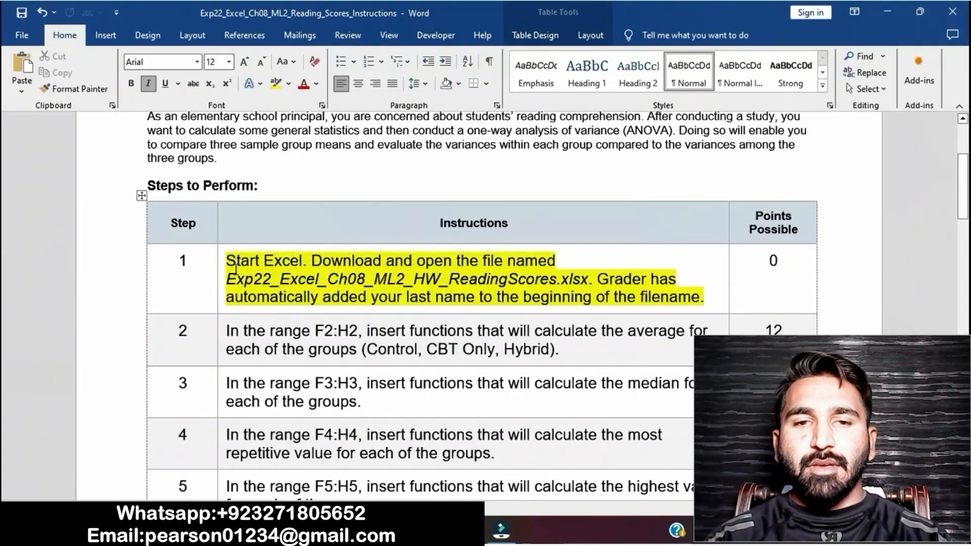
Review step 1, look at the Exp22_Excel_CH08_ML2_HW_ReadingScores workbook in Excel, and return to the Word instructions
{"action": "left_click_drag", "start_coordinate": [226, 262], "coordinate": [700, 297]}
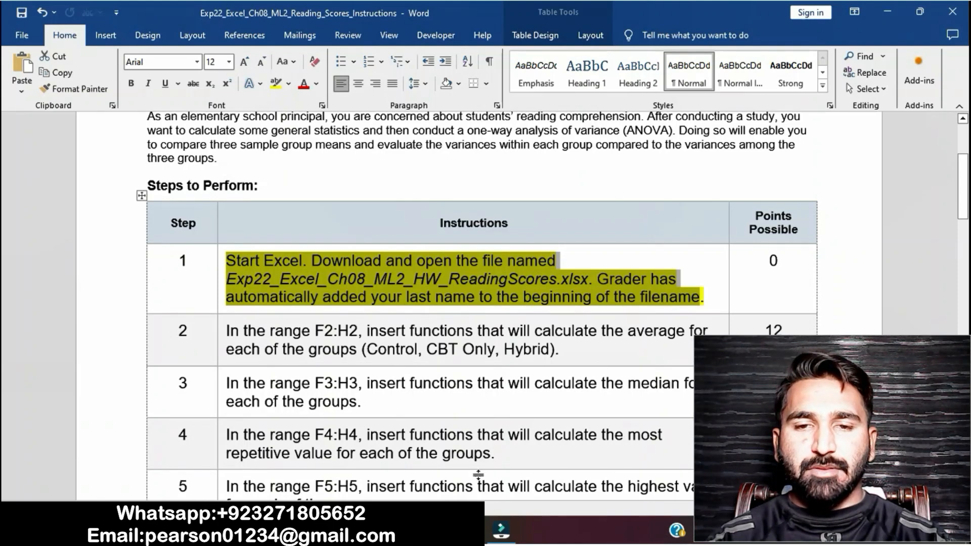
{"action": "left_click", "coordinate": [468, 531]}
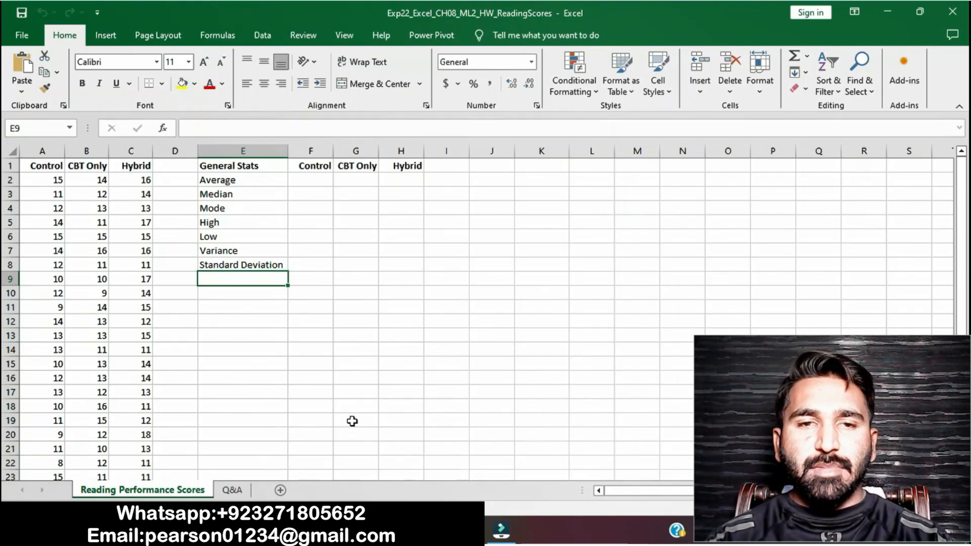
{"action": "key", "text": "alt+Tab"}
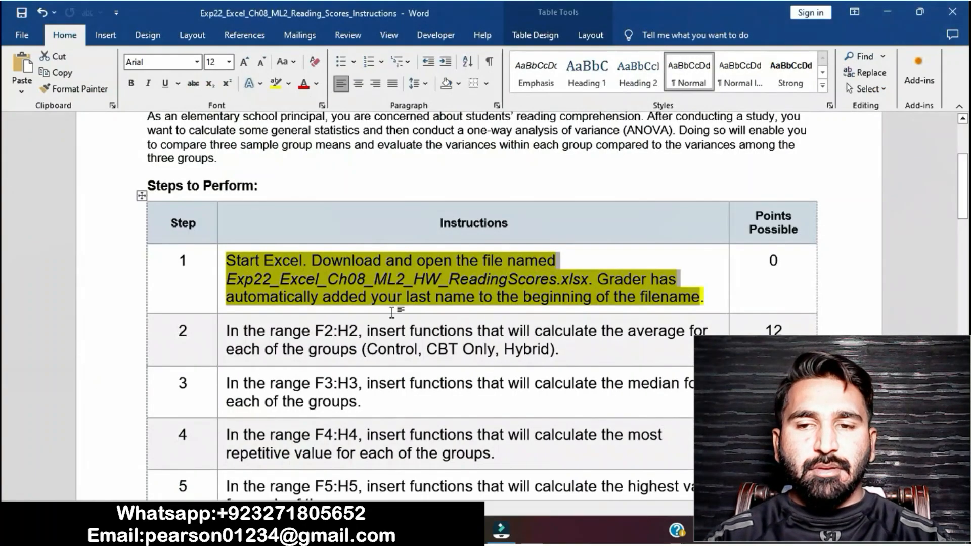
Remove the yellow highlight from the step 1 instruction text
{"action": "left_click", "coordinate": [365, 294]}
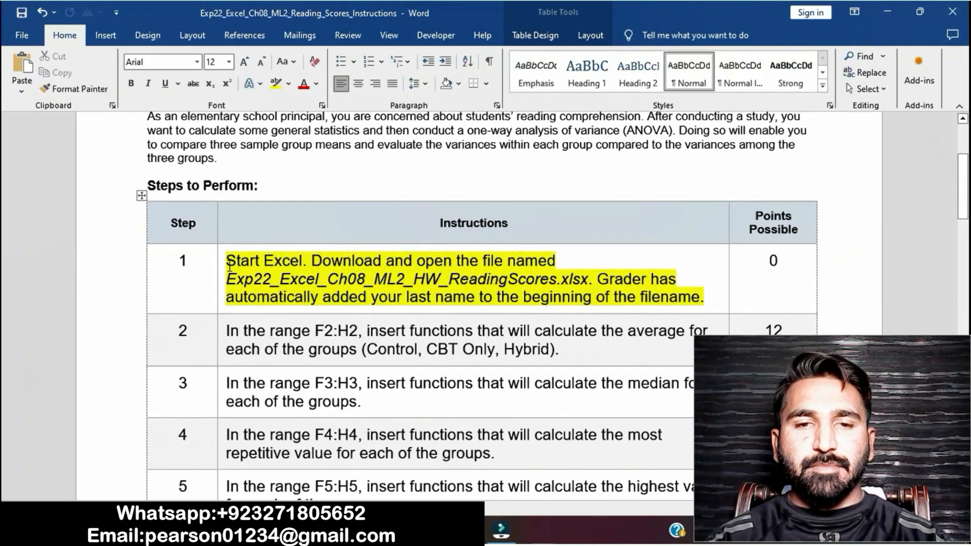
{"action": "left_click", "coordinate": [217, 252]}
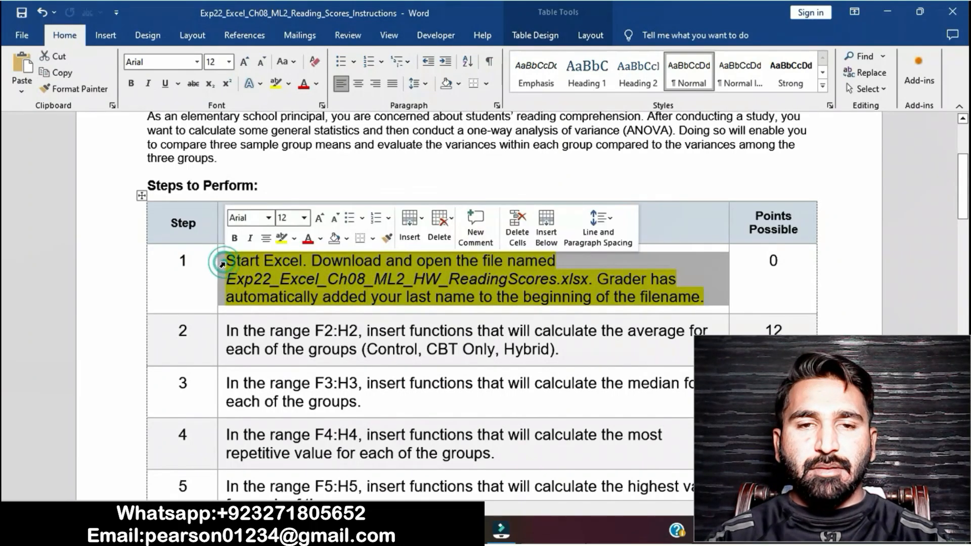
{"action": "left_click", "coordinate": [283, 242]}
{"action": "left_click", "coordinate": [326, 273]}
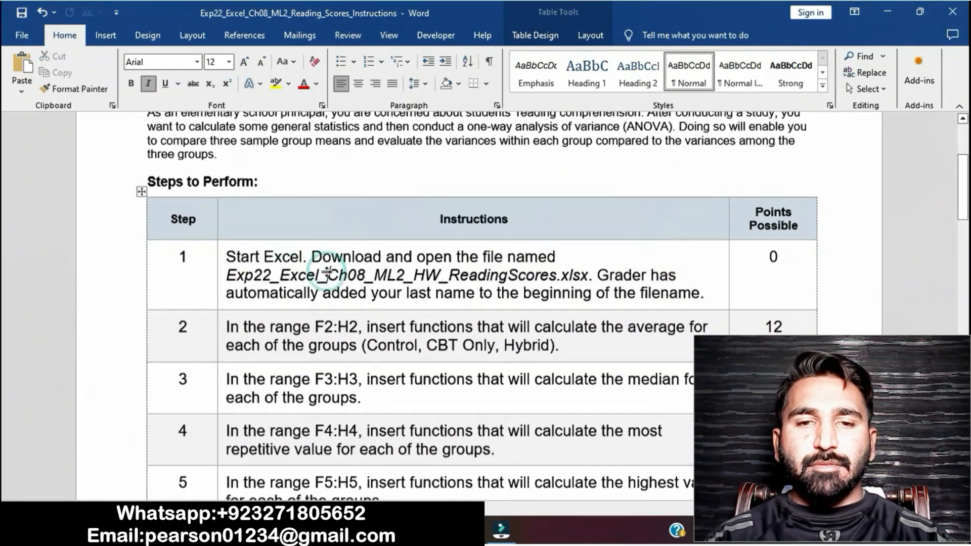
Highlight the step 2 instruction about averages in F2:H2 in yellow and select its text
{"action": "scroll", "coordinate": [327, 274], "scroll_direction": "down", "scroll_amount": 3}
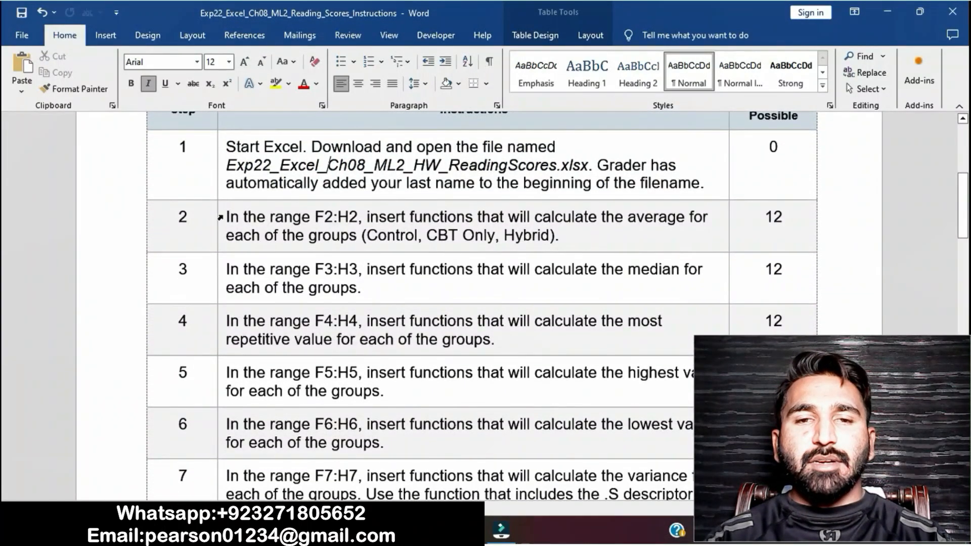
{"action": "left_click", "coordinate": [220, 218]}
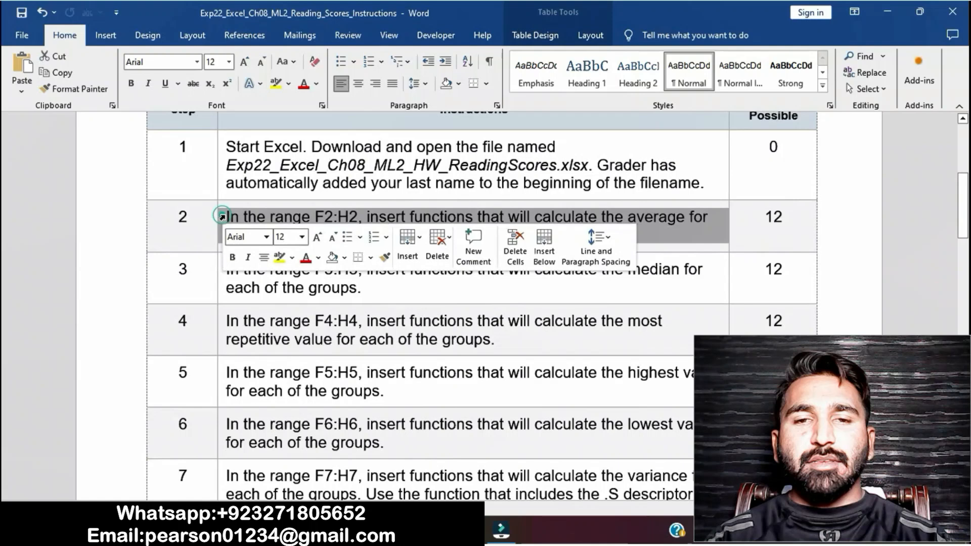
{"action": "left_click", "coordinate": [279, 257]}
{"action": "left_click", "coordinate": [354, 213]}
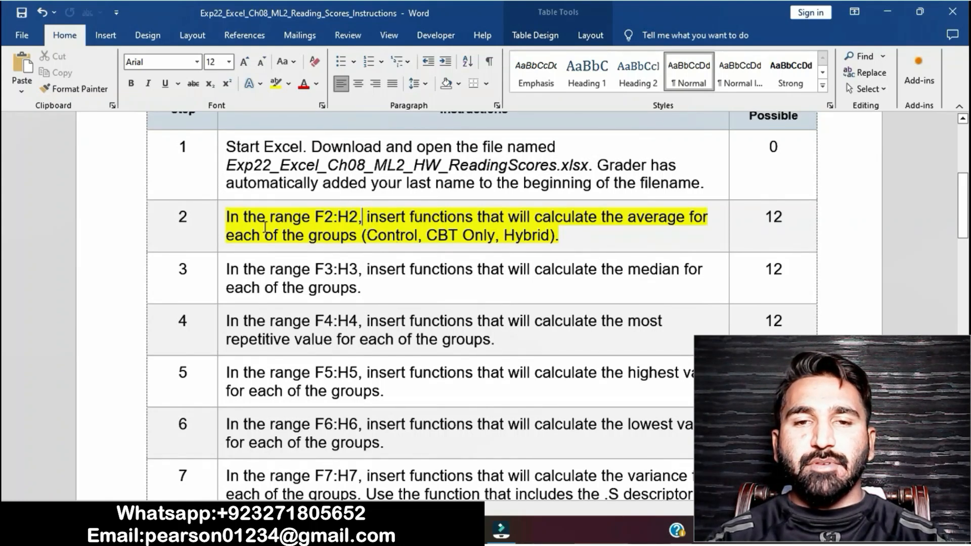
{"action": "triple_click", "coordinate": [228, 218]}
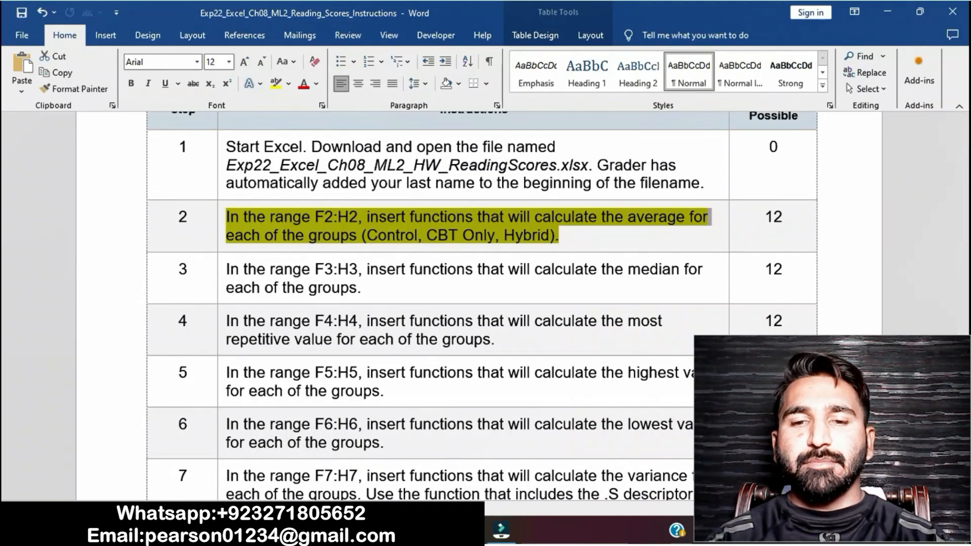
Switch to the Excel workbook and enter =AVERAGE(A2:A25) in cell F2 for the Control group
{"action": "left_click", "coordinate": [464, 530]}
{"action": "left_click", "coordinate": [309, 181]}
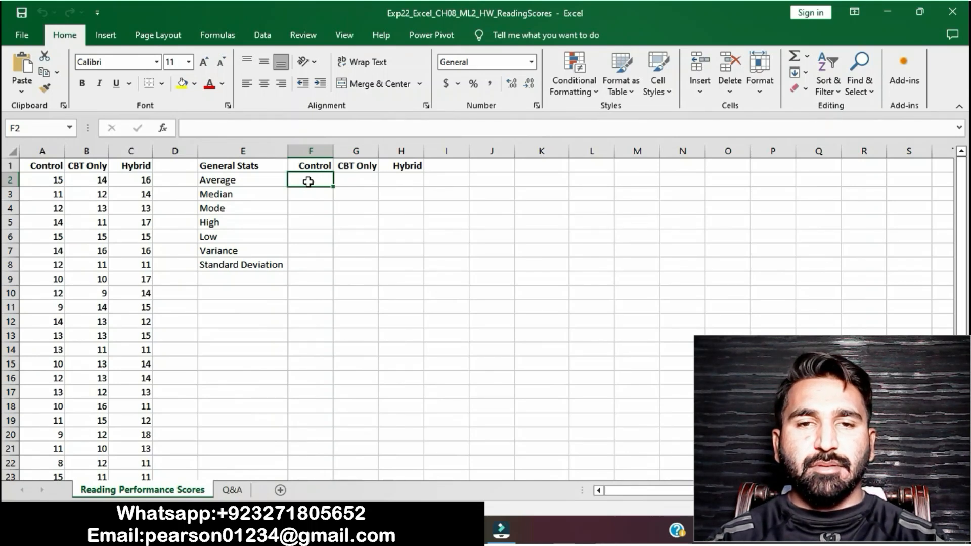
{"action": "type", "text": "="}
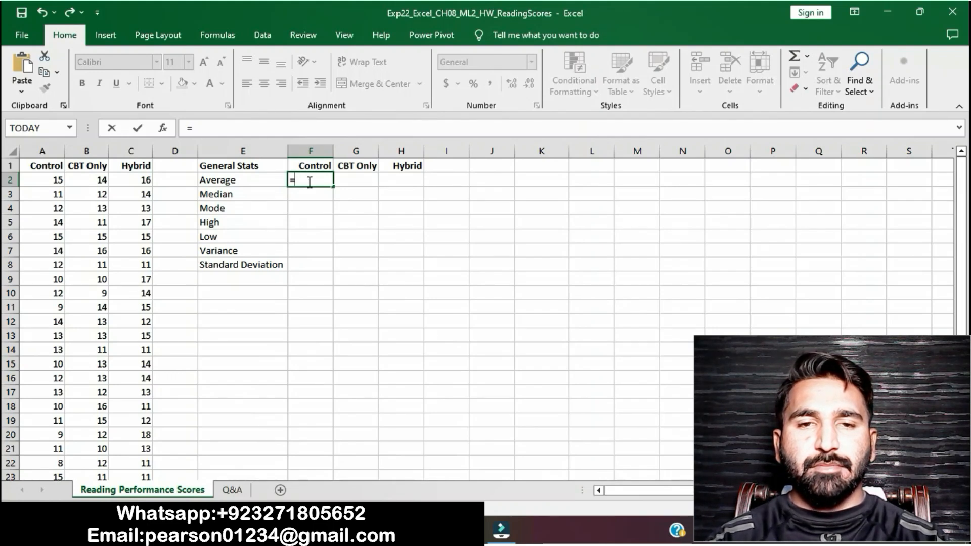
{"action": "type", "text": "AVER"}
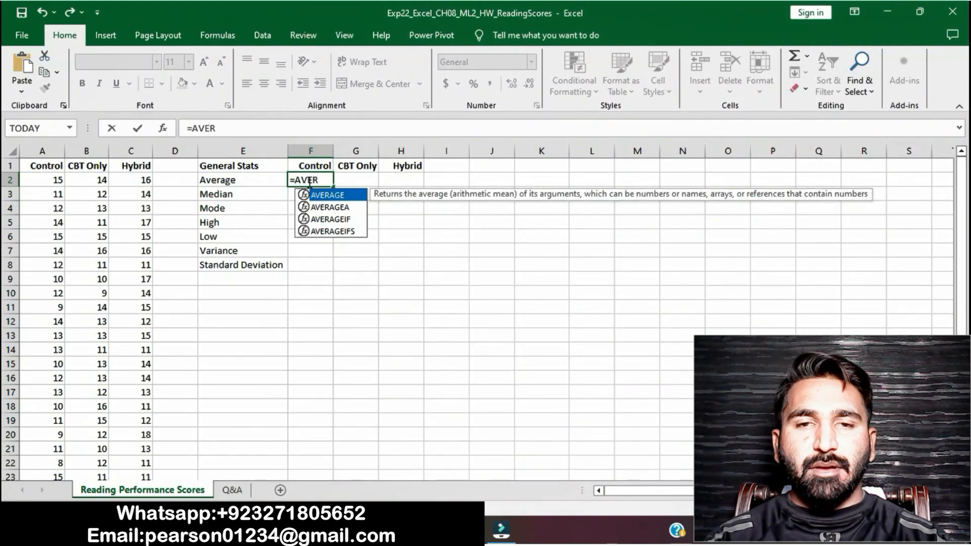
{"action": "type", "text": "AGE"}
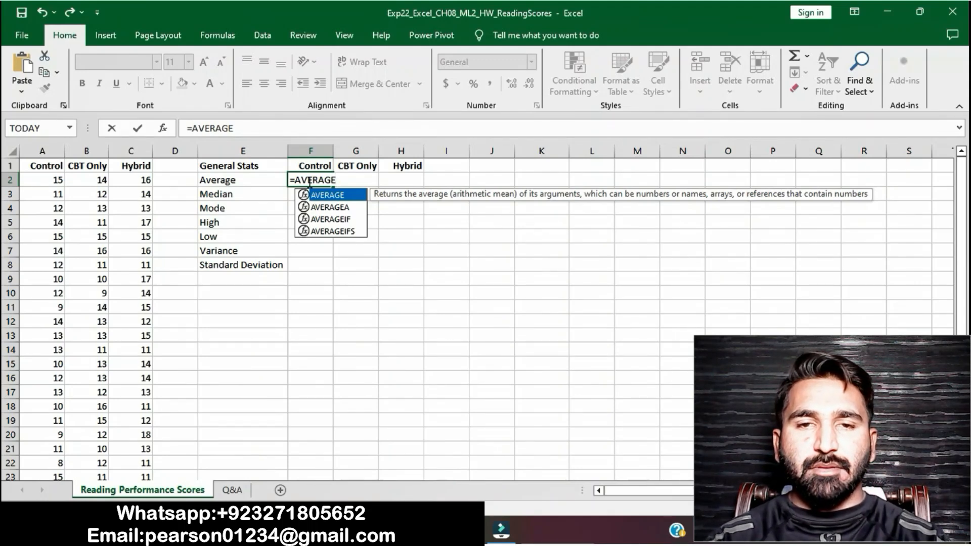
{"action": "type", "text": "("}
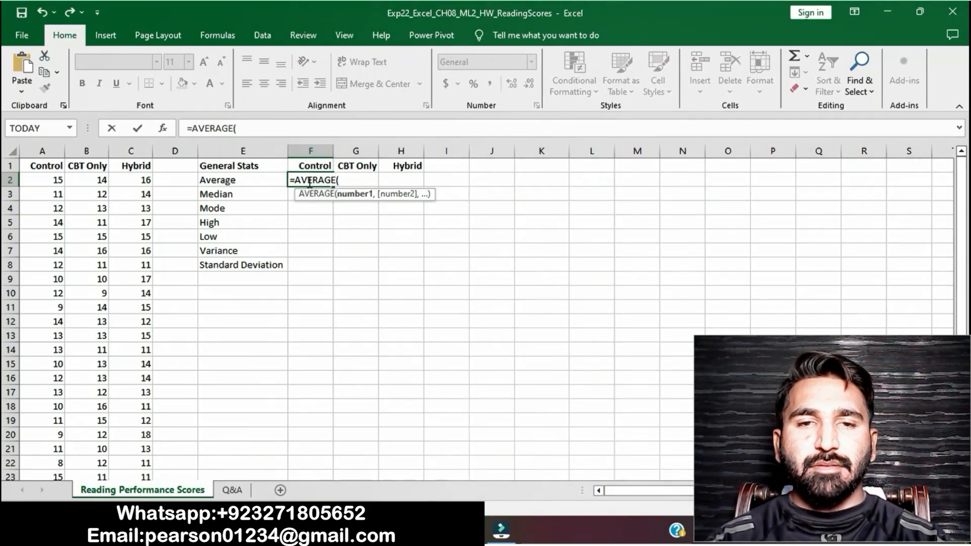
{"action": "type", "text": "A2:"}
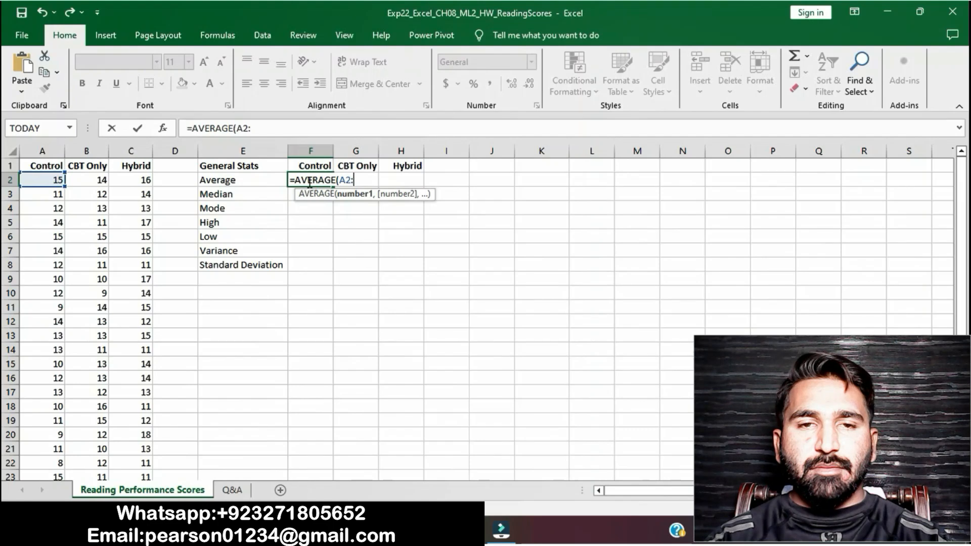
{"action": "type", "text": "A25"}
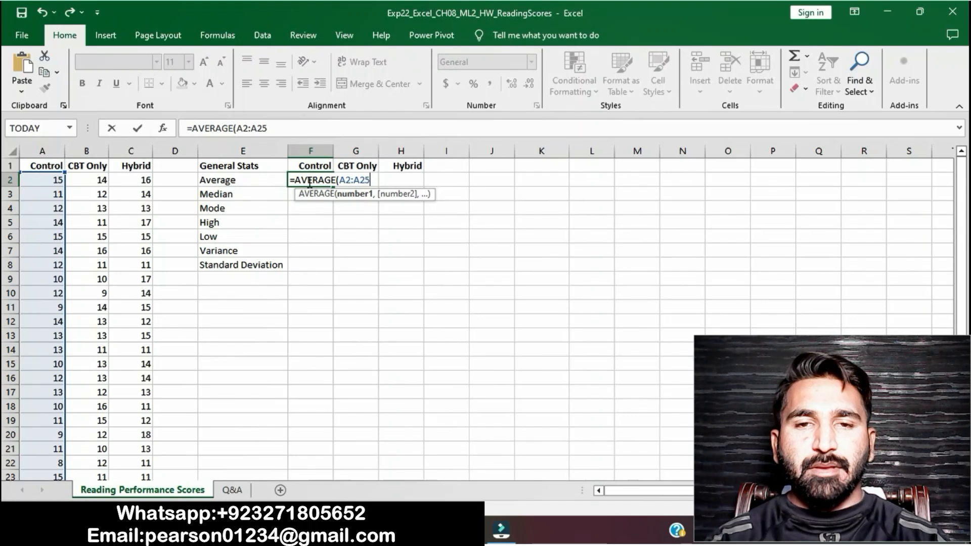
{"action": "type", "text": ")"}
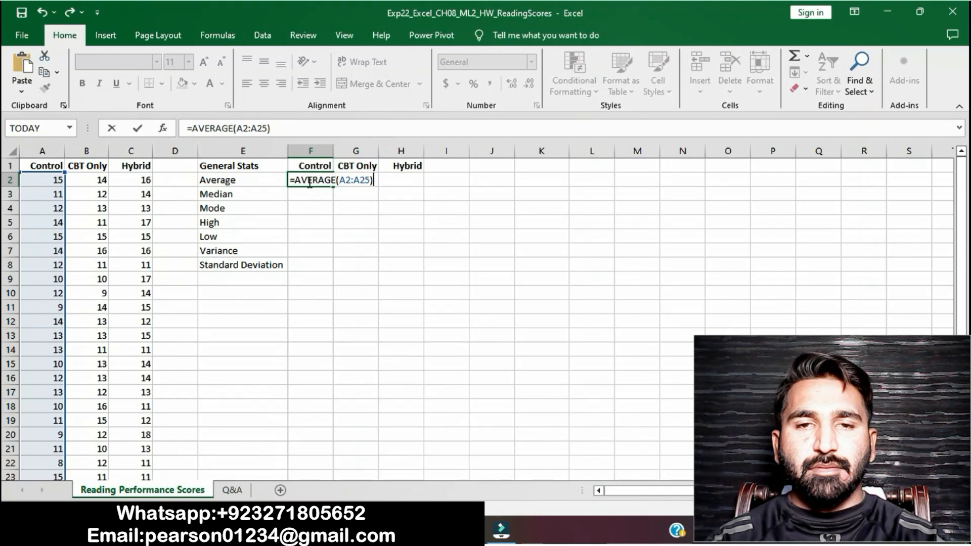
{"action": "key", "text": "Return"}
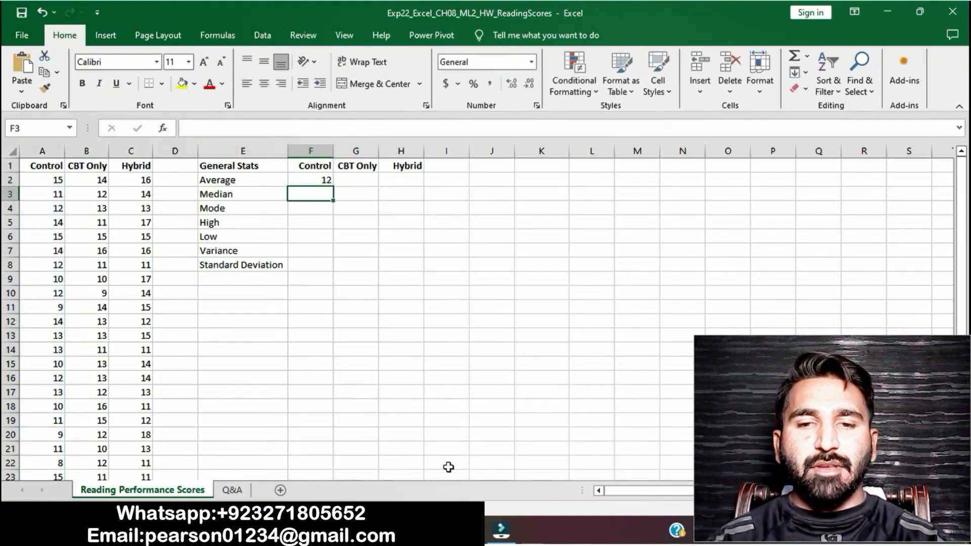
Recheck step 2 in the Word instructions, then enter =AVERAGE(B2:B25) in cell G2 of the Excel workbook for the CBT Only group
{"action": "left_click", "coordinate": [444, 530]}
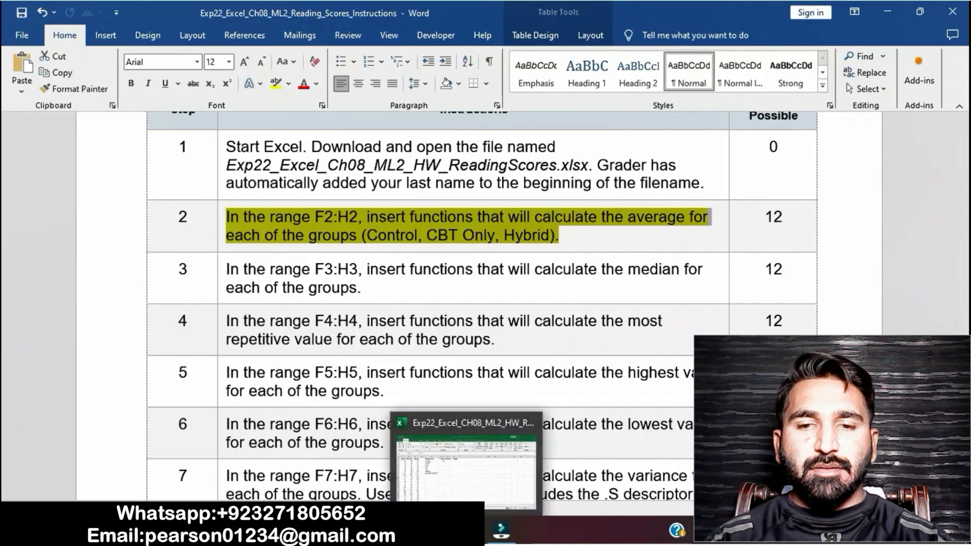
{"action": "left_click", "coordinate": [444, 530]}
{"action": "left_click", "coordinate": [358, 177]}
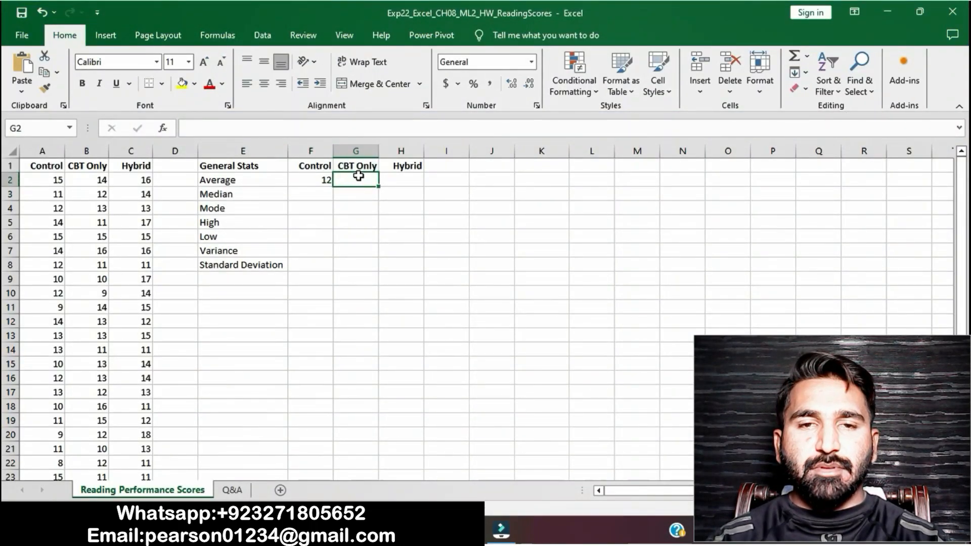
{"action": "type", "text": "="}
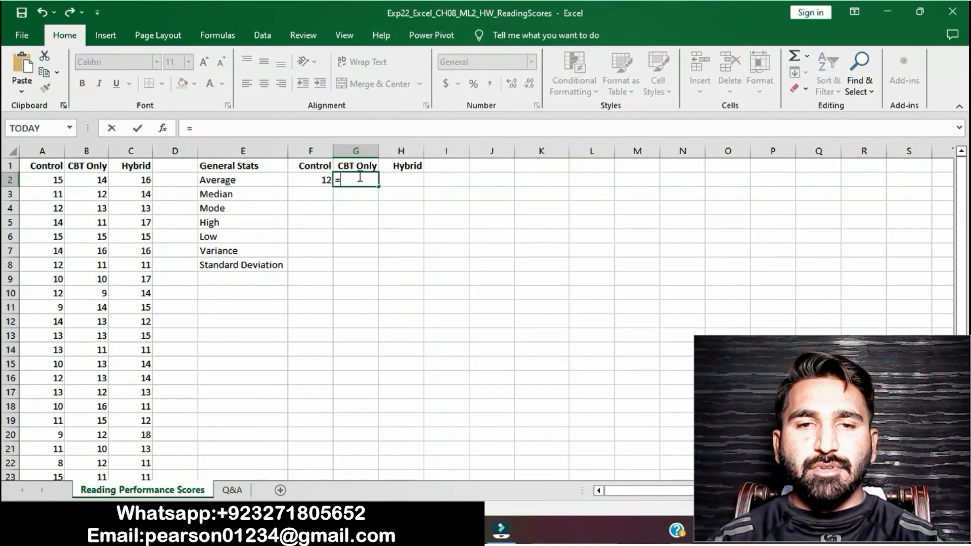
{"action": "type", "text": "AVERAGE"}
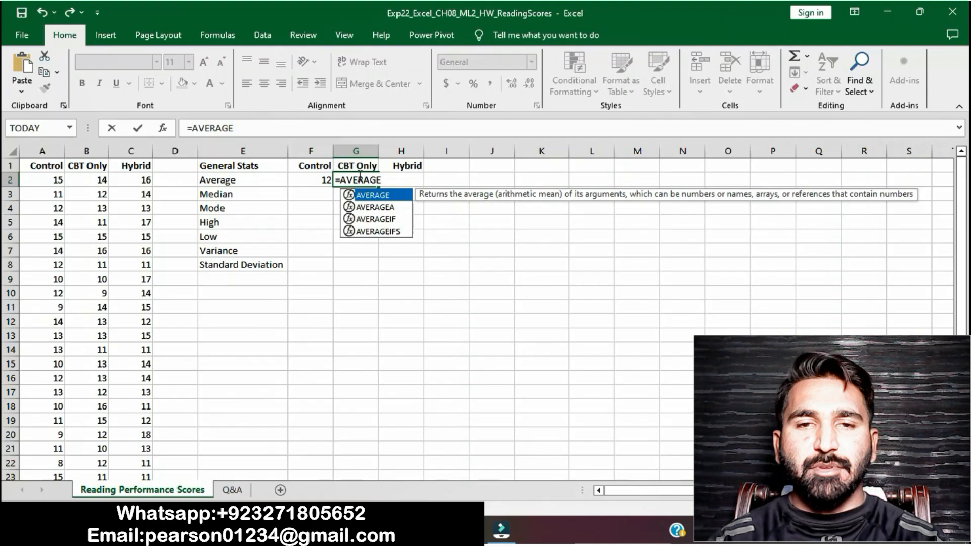
{"action": "type", "text": "("}
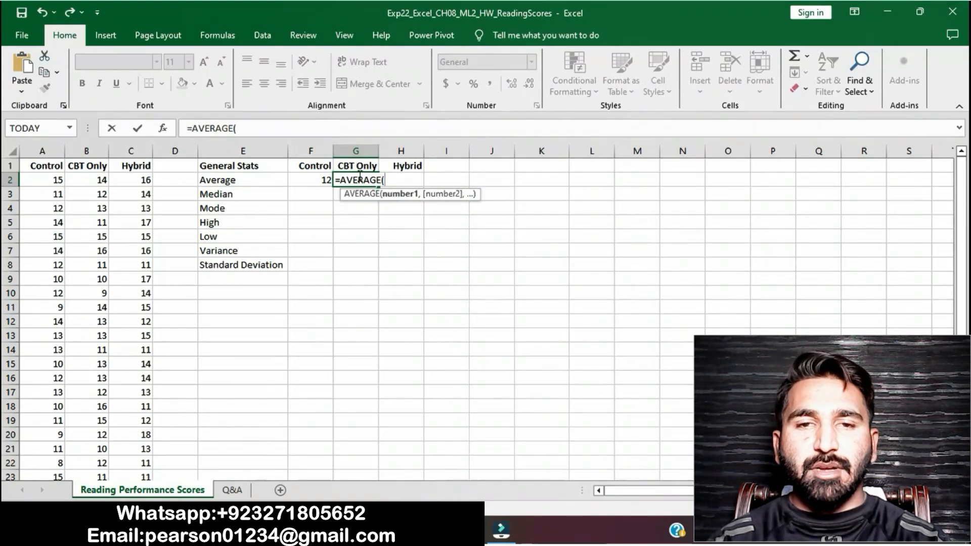
{"action": "type", "text": "B2"}
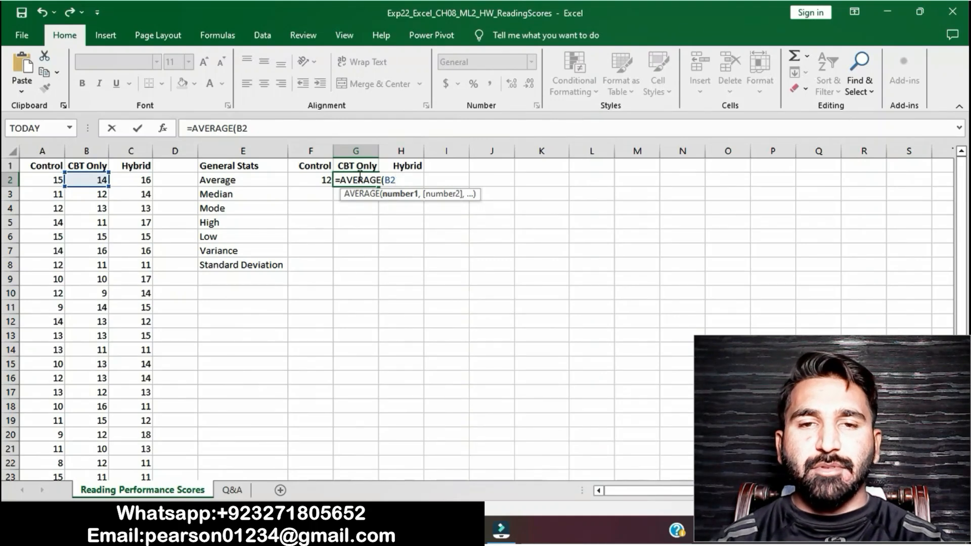
{"action": "type", "text": ":B25"}
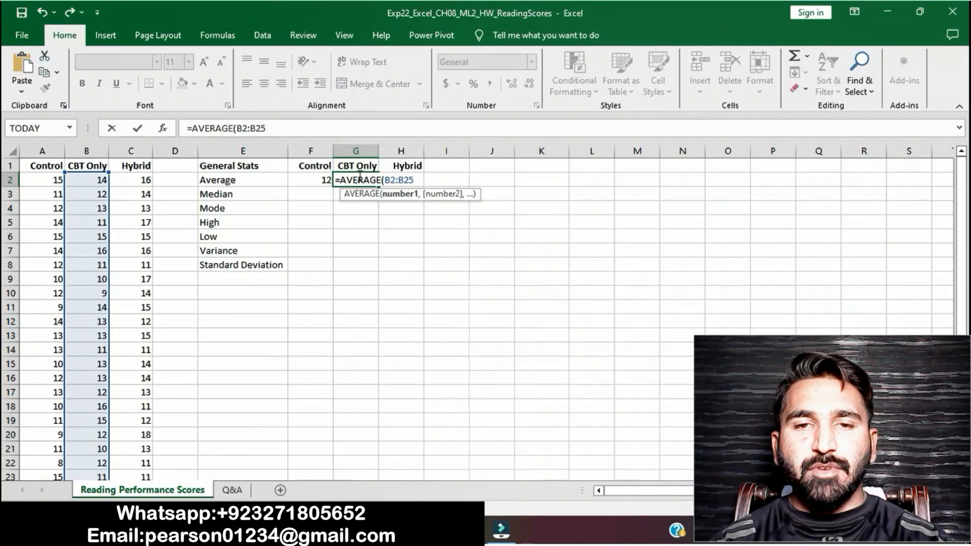
{"action": "type", "text": ")"}
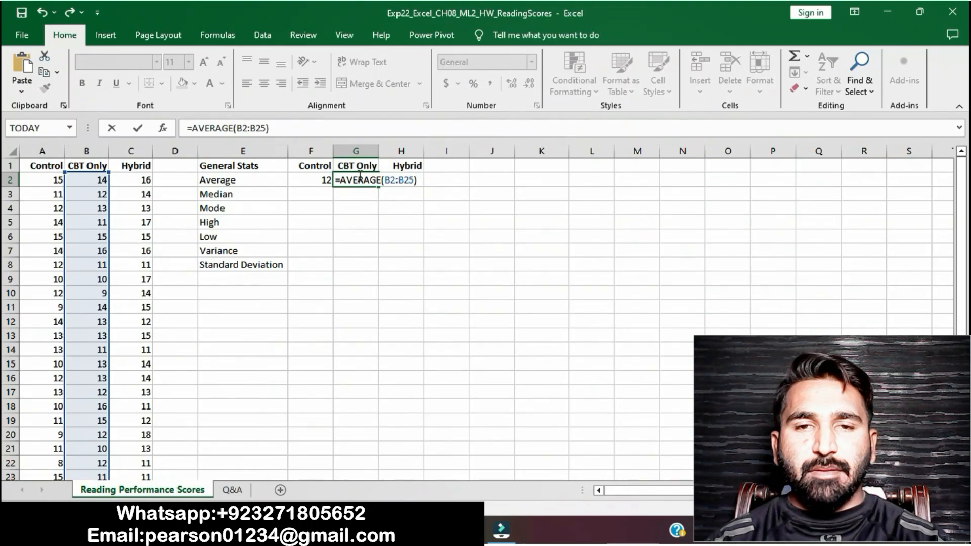
{"action": "key", "text": "Return"}
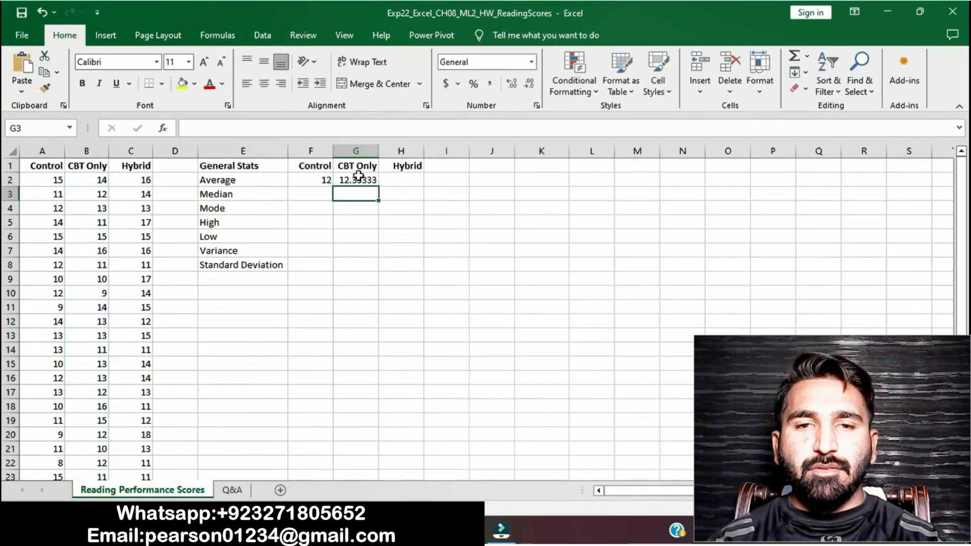
Enter =AVERAGE(C2:C25) in cell H2 for the Hybrid group
{"action": "left_click", "coordinate": [406, 183]}
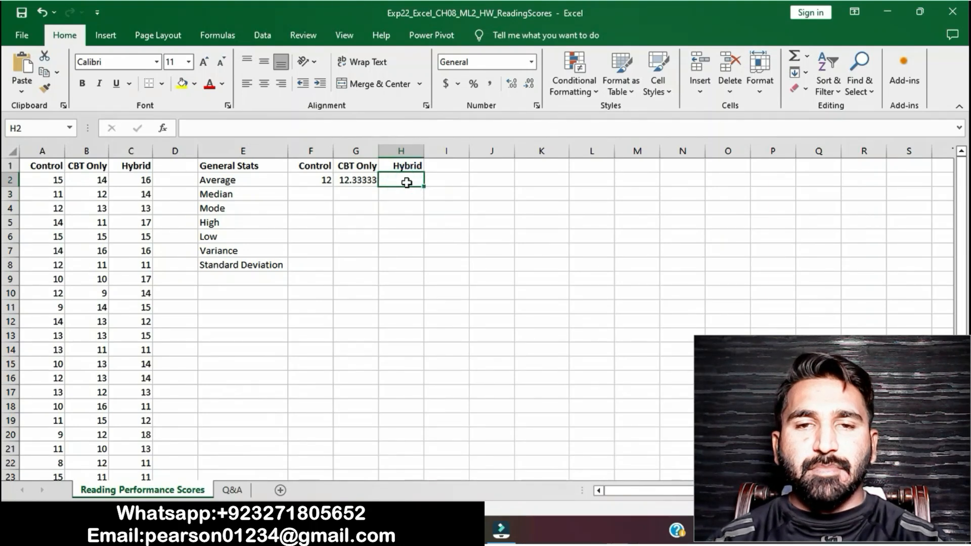
{"action": "type", "text": "="}
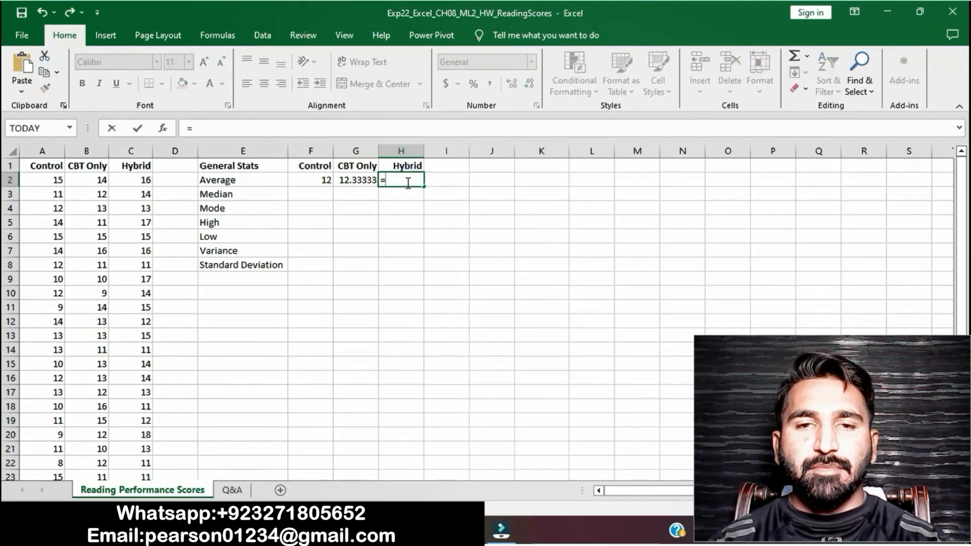
{"action": "type", "text": "AVERAGE"}
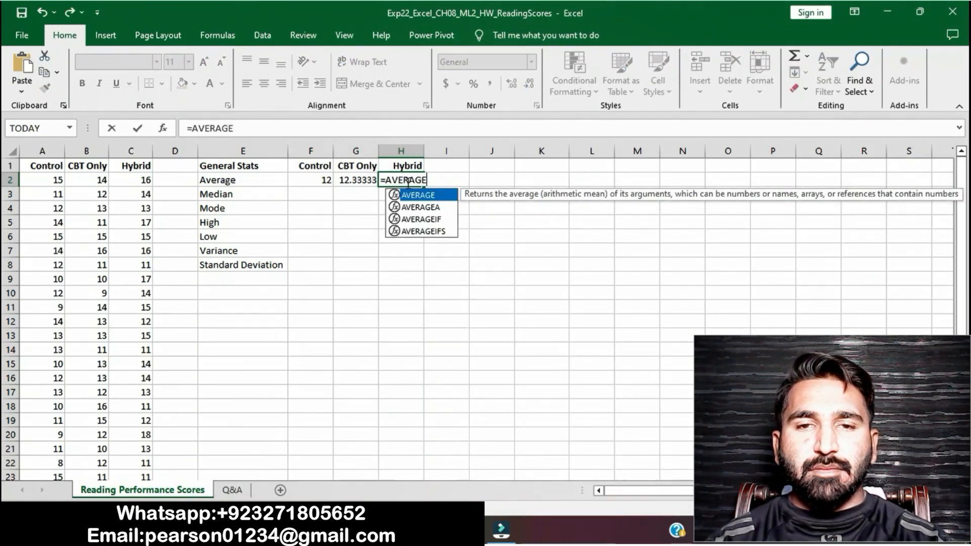
{"action": "type", "text": "("}
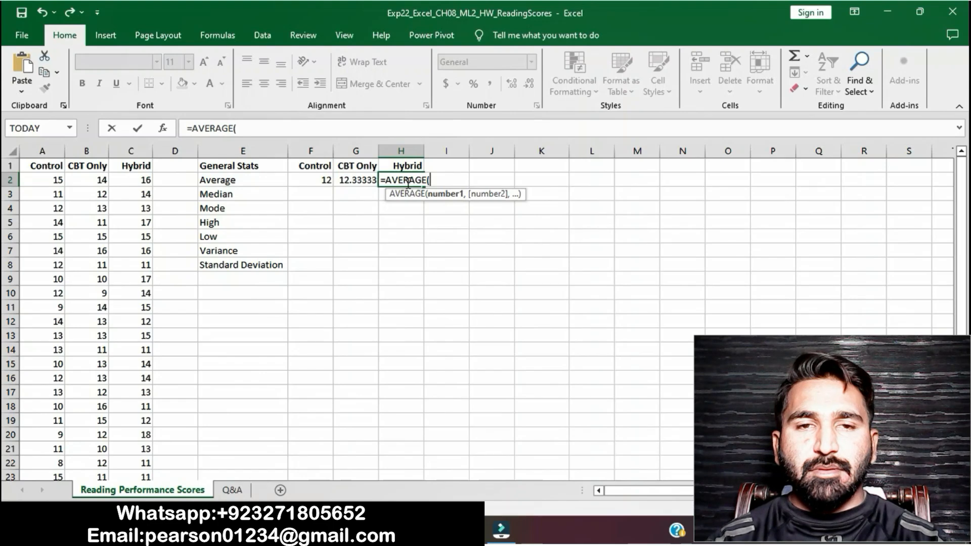
{"action": "type", "text": "C2:C"}
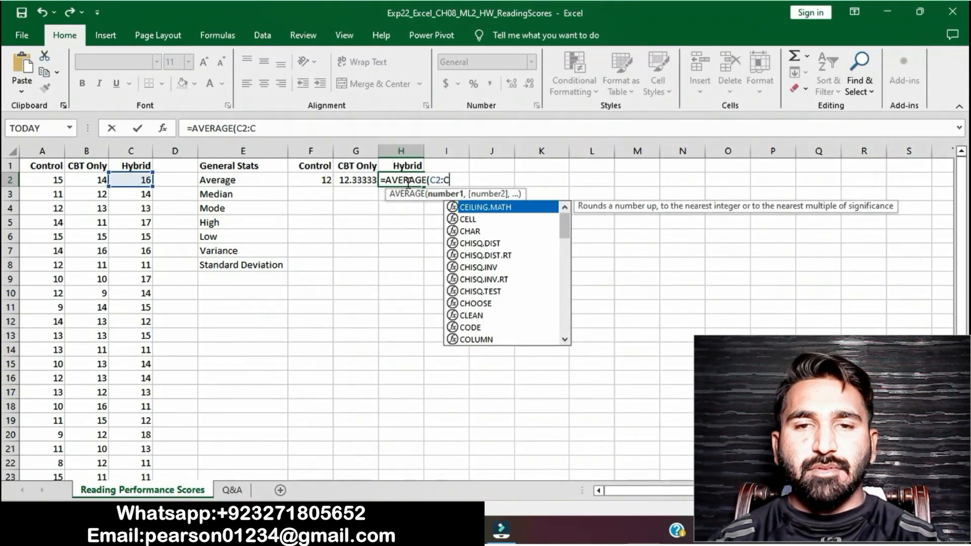
{"action": "type", "text": "25"}
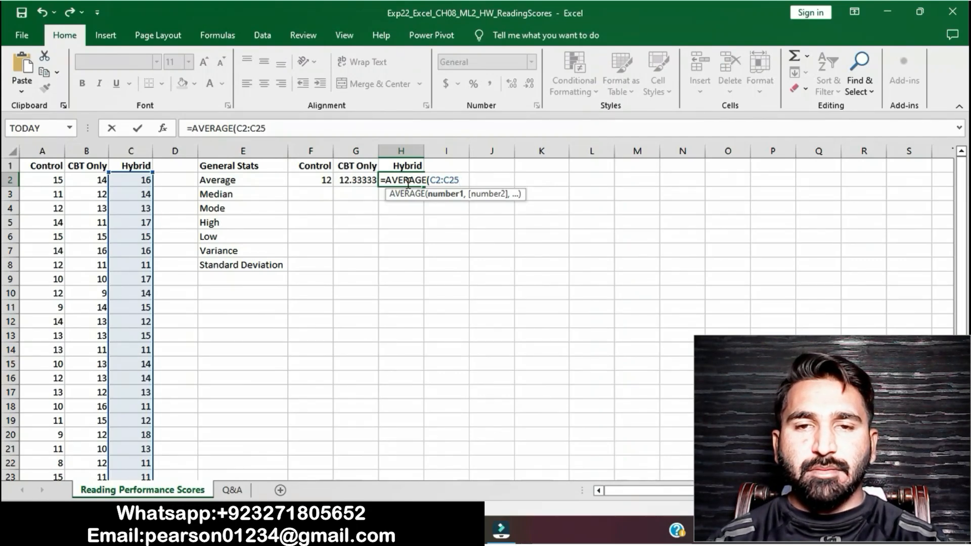
{"action": "type", "text": ")"}
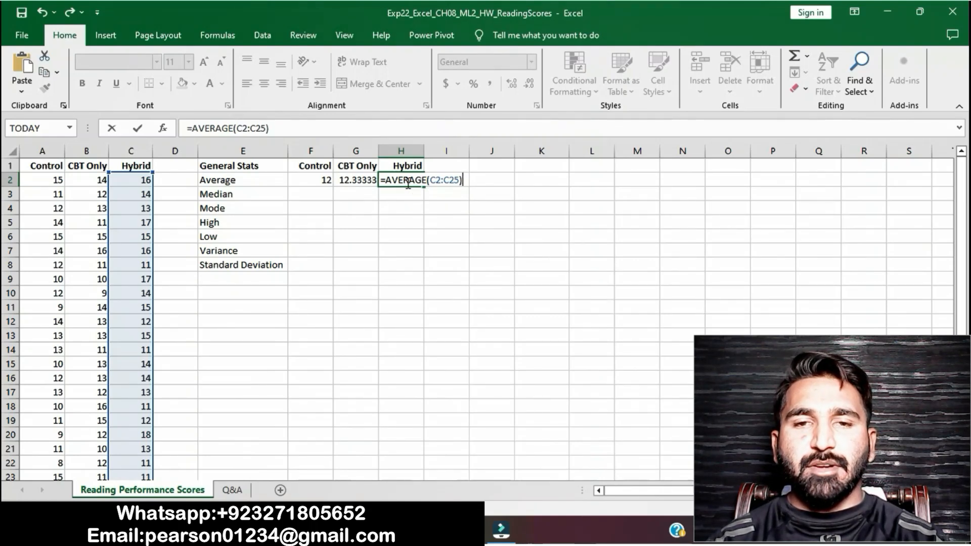
{"action": "key", "text": "Return"}
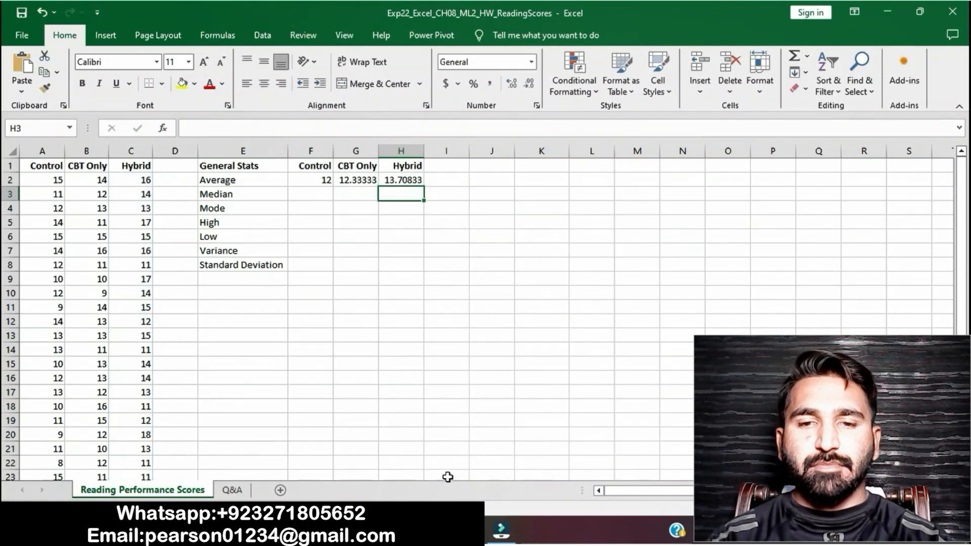
Switch to the Word instructions and remove the yellow highlight from the step 2 instruction text
{"action": "left_click", "coordinate": [445, 529]}
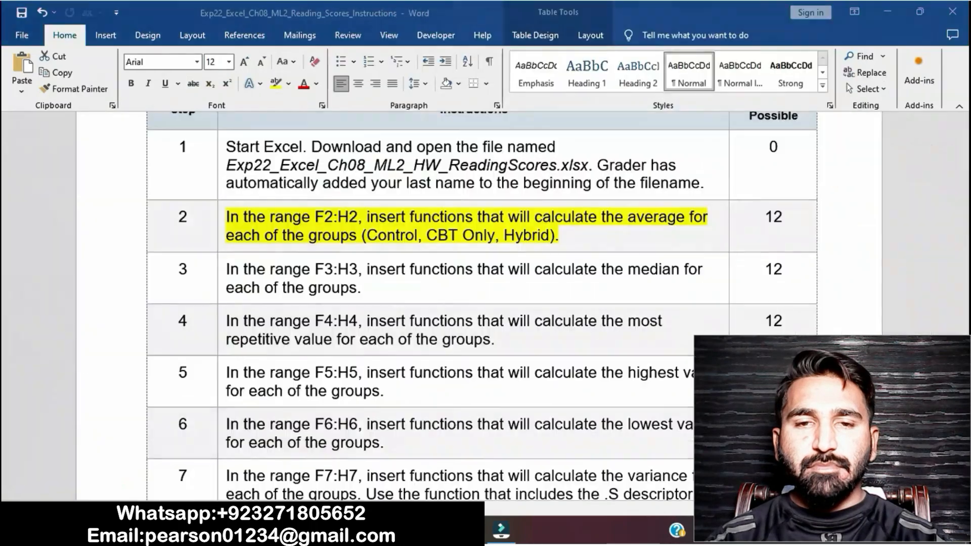
{"action": "left_click", "coordinate": [352, 236]}
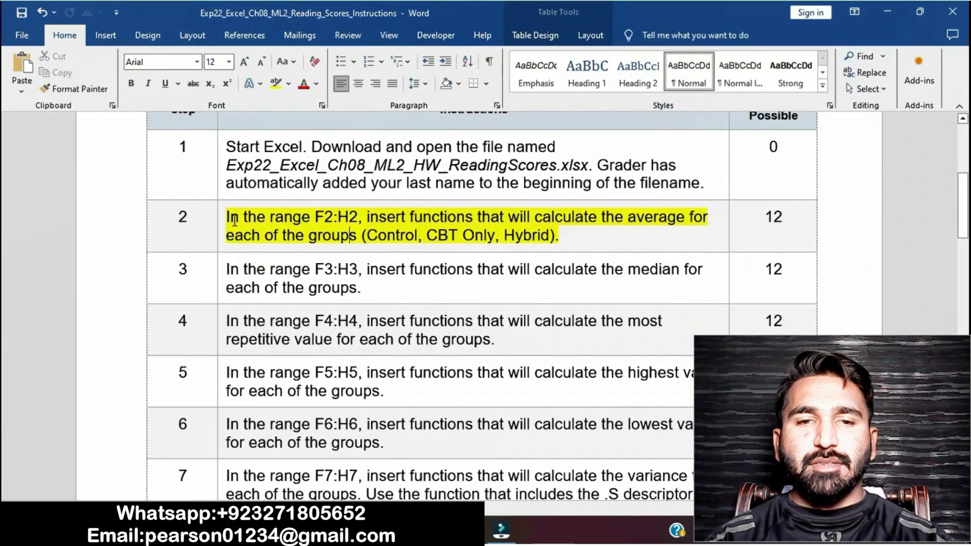
{"action": "left_click", "coordinate": [221, 220]}
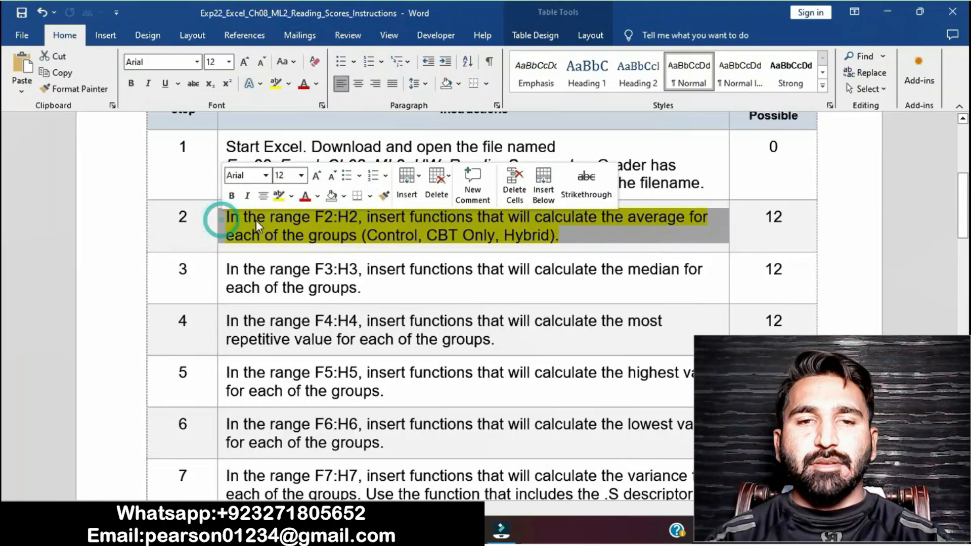
{"action": "left_click", "coordinate": [278, 195]}
{"action": "left_click", "coordinate": [318, 236]}
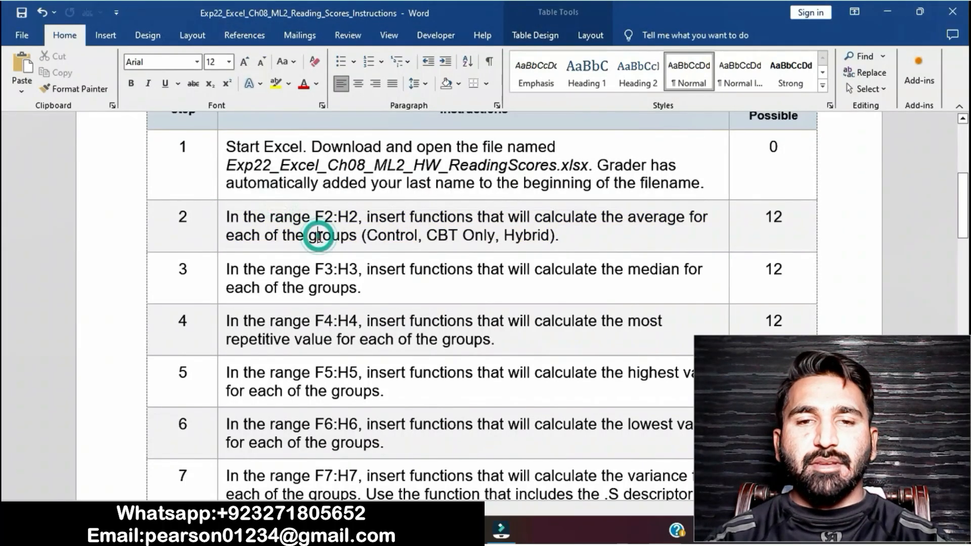
Highlight the step 3 instruction about medians in F3:H3 in yellow and select its text
{"action": "scroll", "coordinate": [318, 236], "scroll_direction": "down", "scroll_amount": 3}
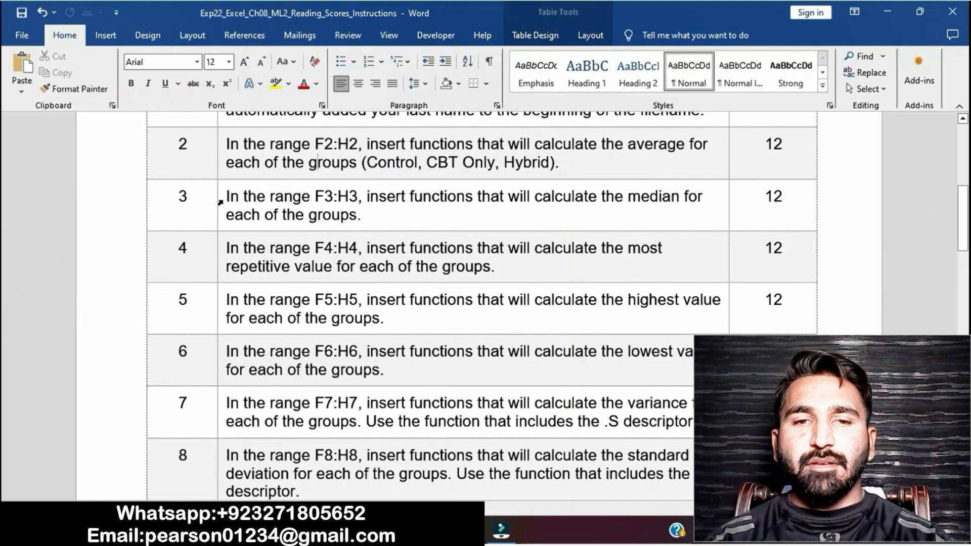
{"action": "left_click", "coordinate": [219, 197]}
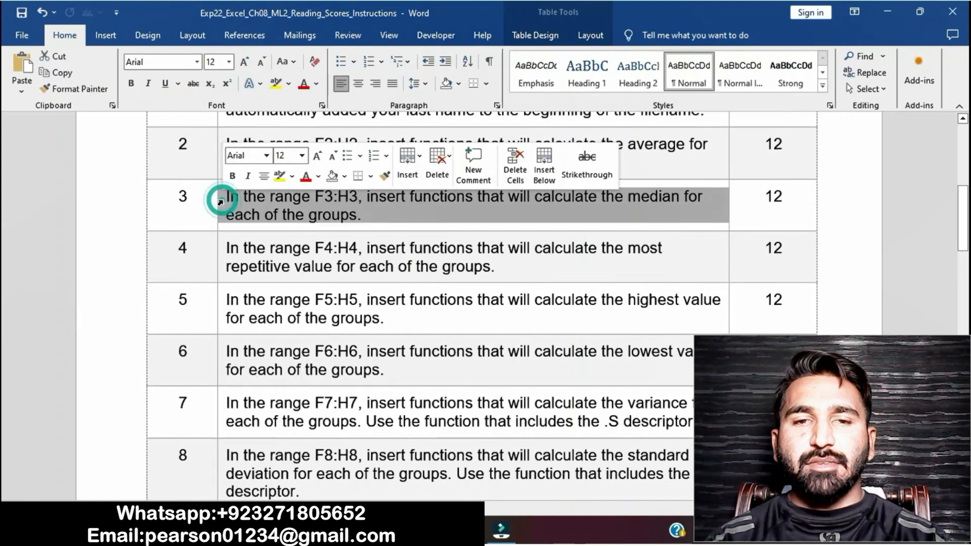
{"action": "left_click", "coordinate": [279, 176]}
{"action": "left_click", "coordinate": [322, 214]}
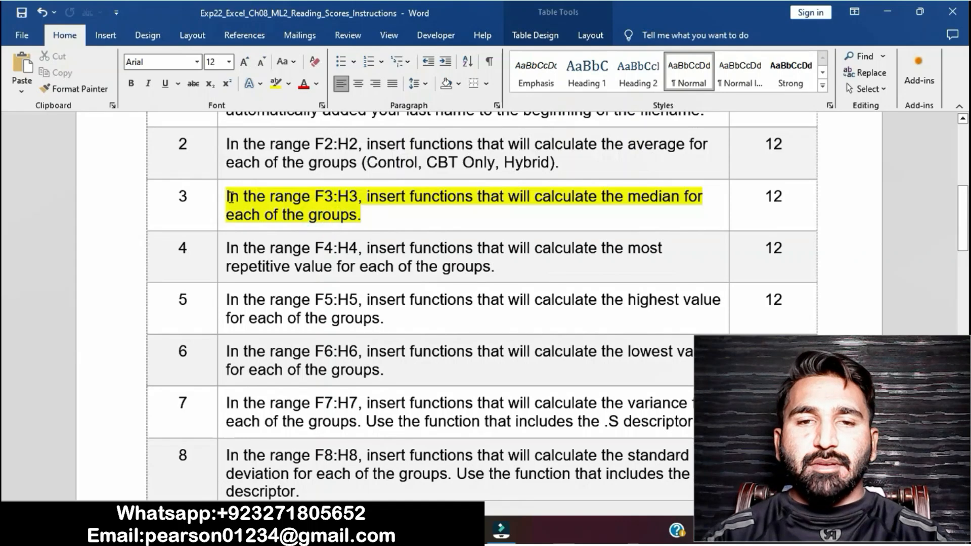
{"action": "left_click_drag", "start_coordinate": [227, 196], "coordinate": [364, 222]}
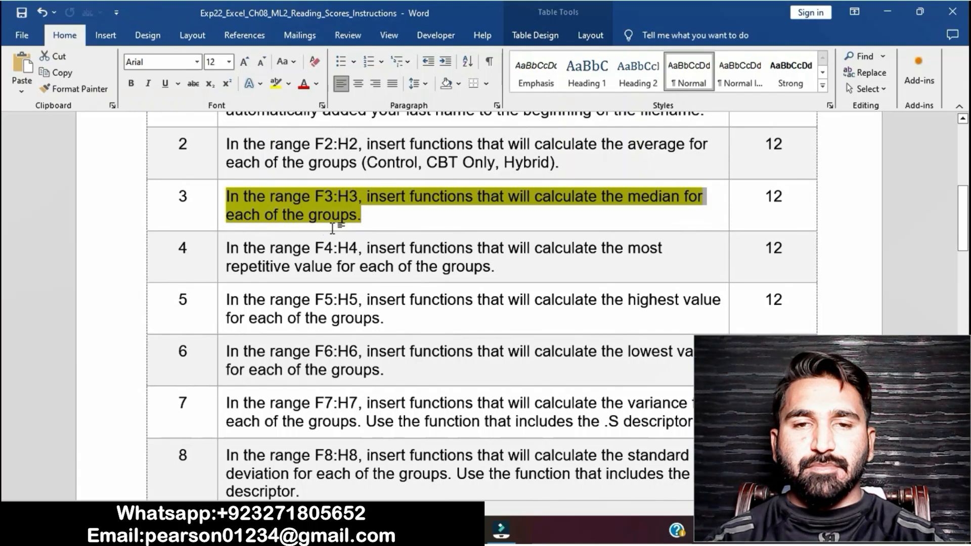
Switch to the Excel workbook and enter =MEDIAN(A2:A25) in cell F3 for the Control group
{"action": "left_click", "coordinate": [467, 530]}
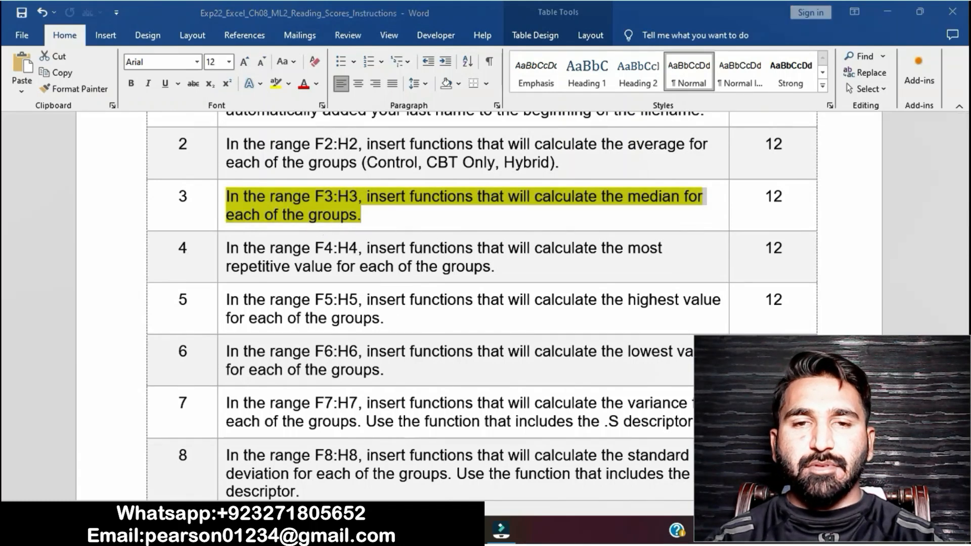
{"action": "left_click", "coordinate": [317, 195]}
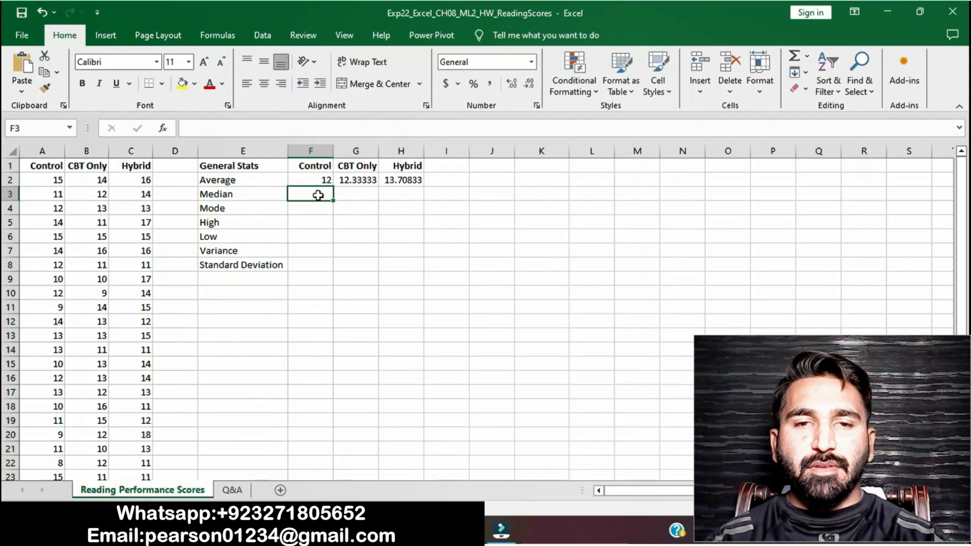
{"action": "type", "text": "="}
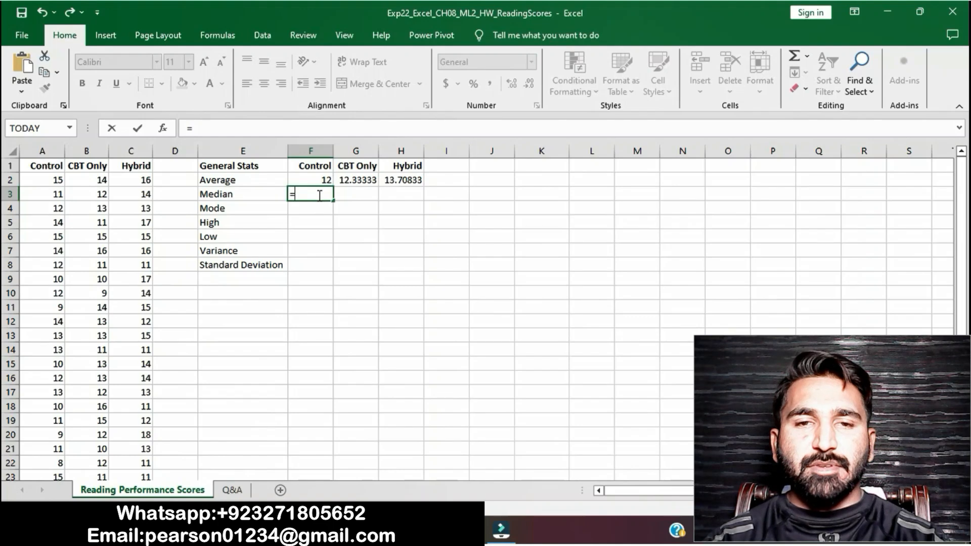
{"action": "type", "text": "M"}
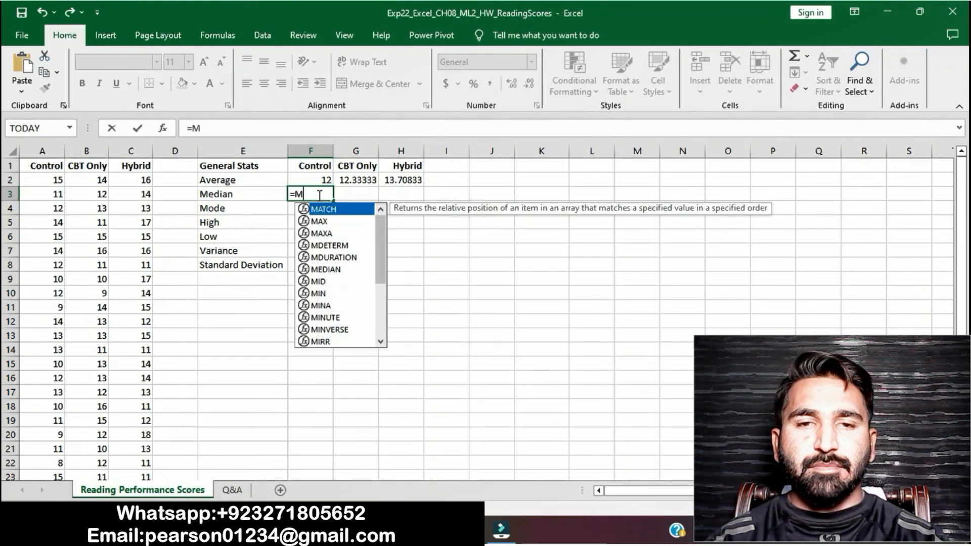
{"action": "type", "text": "E"}
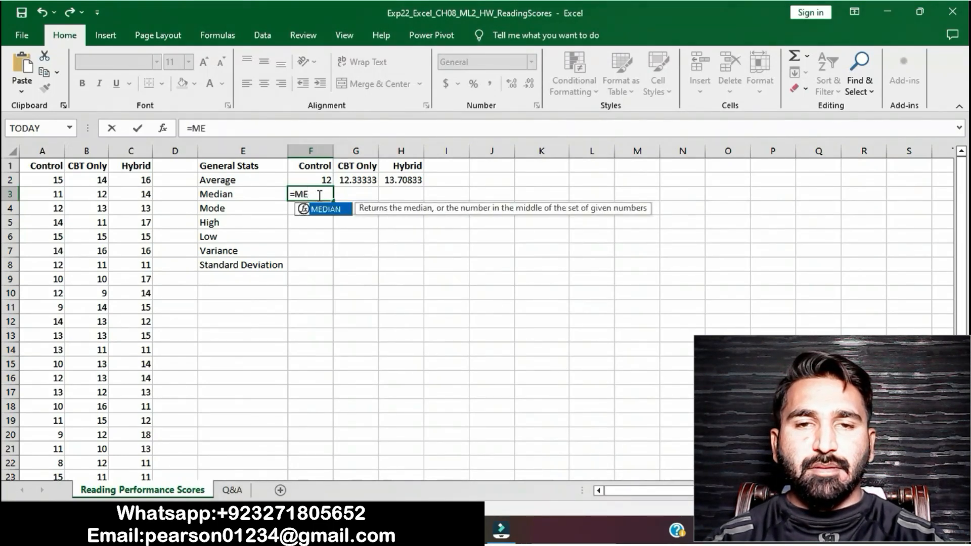
{"action": "type", "text": "DI"}
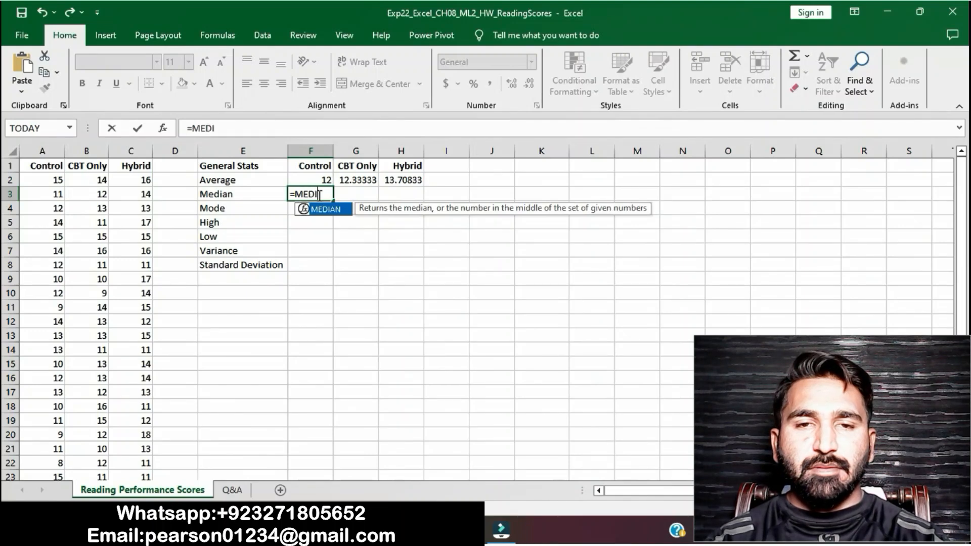
{"action": "type", "text": "AN"}
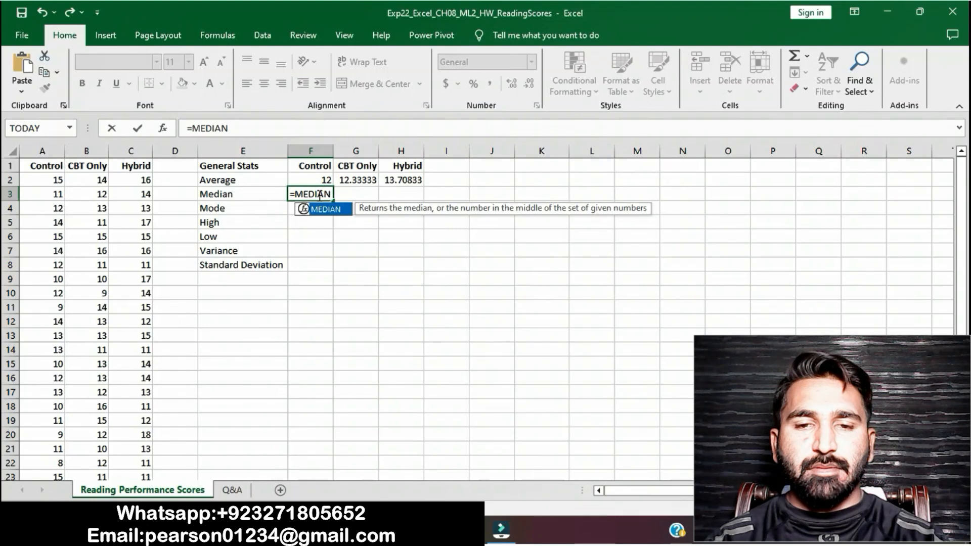
{"action": "type", "text": "("}
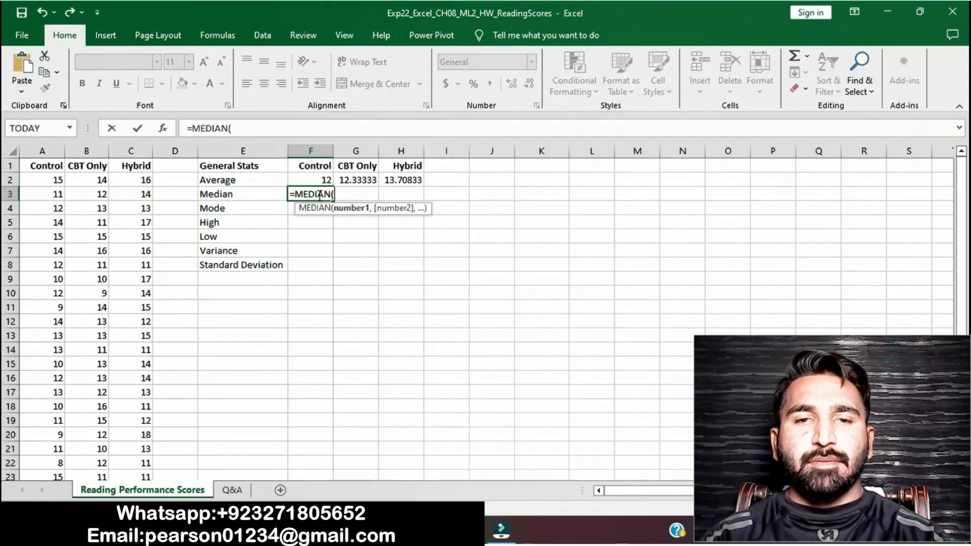
{"action": "type", "text": "A2"}
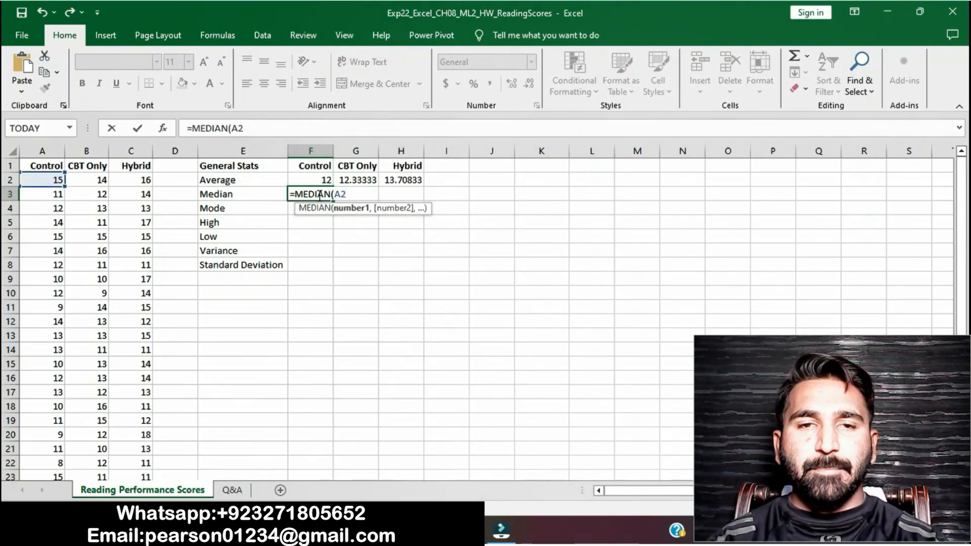
{"action": "type", "text": ":A25"}
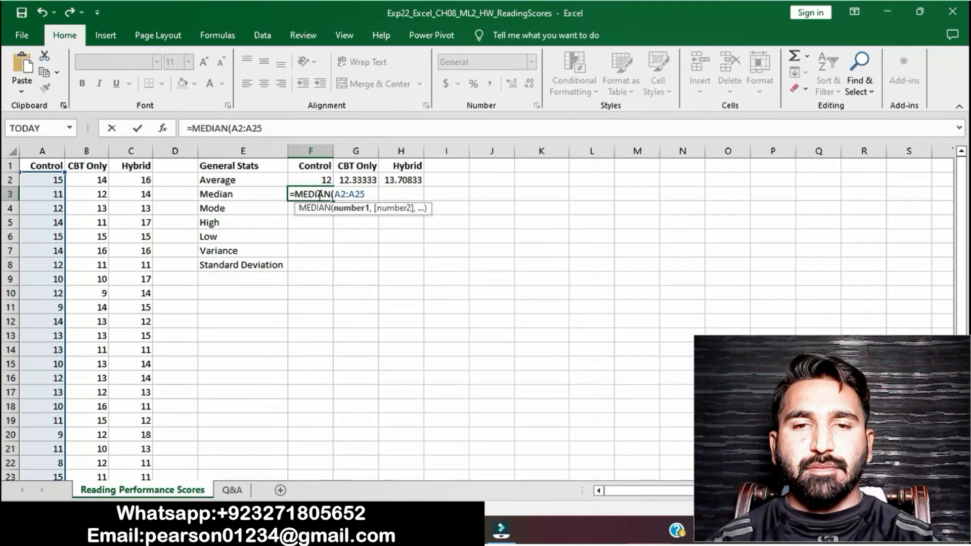
{"action": "type", "text": ")"}
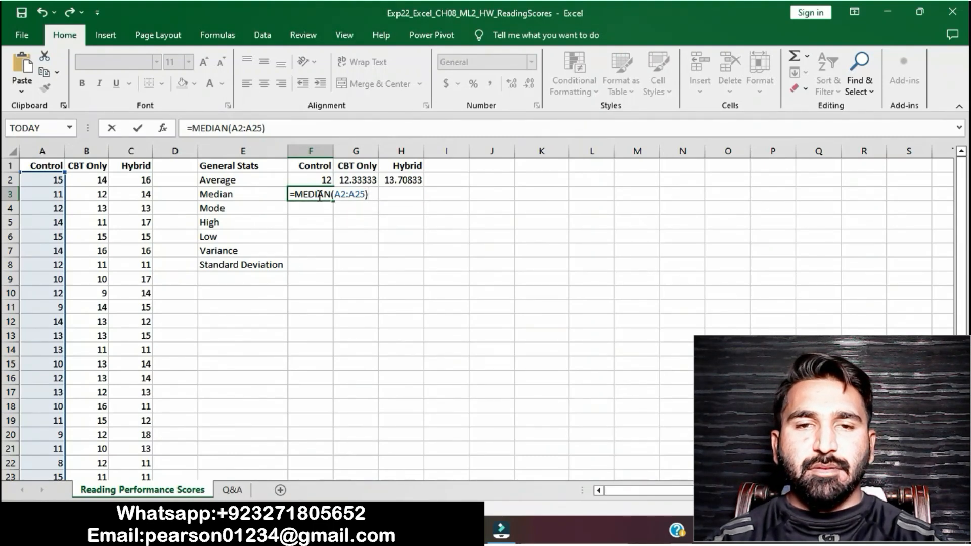
{"action": "key", "text": "Return"}
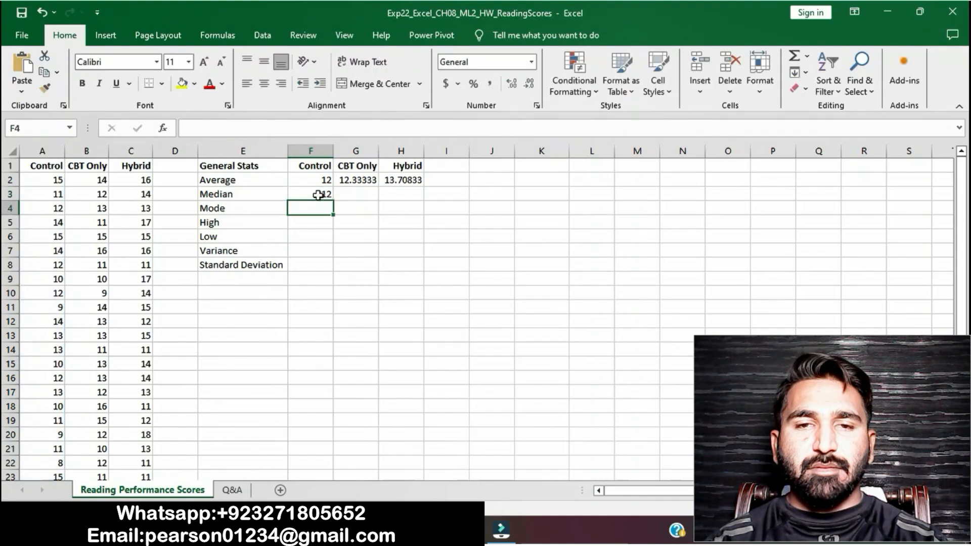
Enter =MEDIAN(B2:B25) in cell G3 for the CBT Only group
{"action": "left_click", "coordinate": [367, 195]}
{"action": "type", "text": "="}
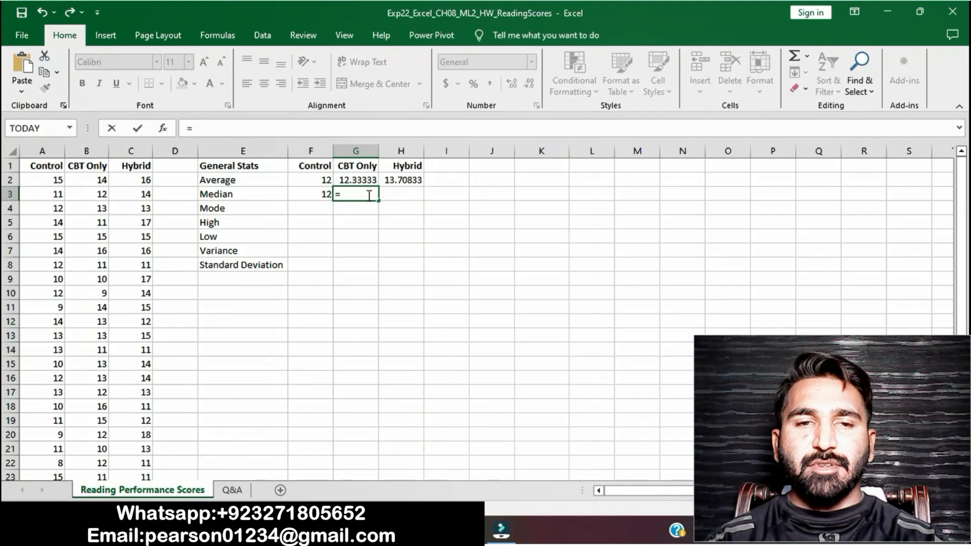
{"action": "type", "text": "ME"}
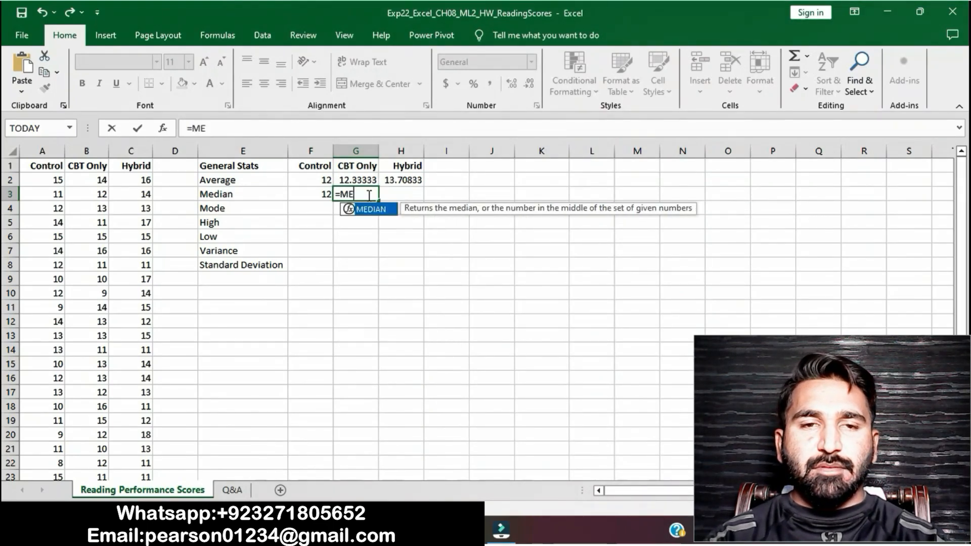
{"action": "type", "text": "DIAN"}
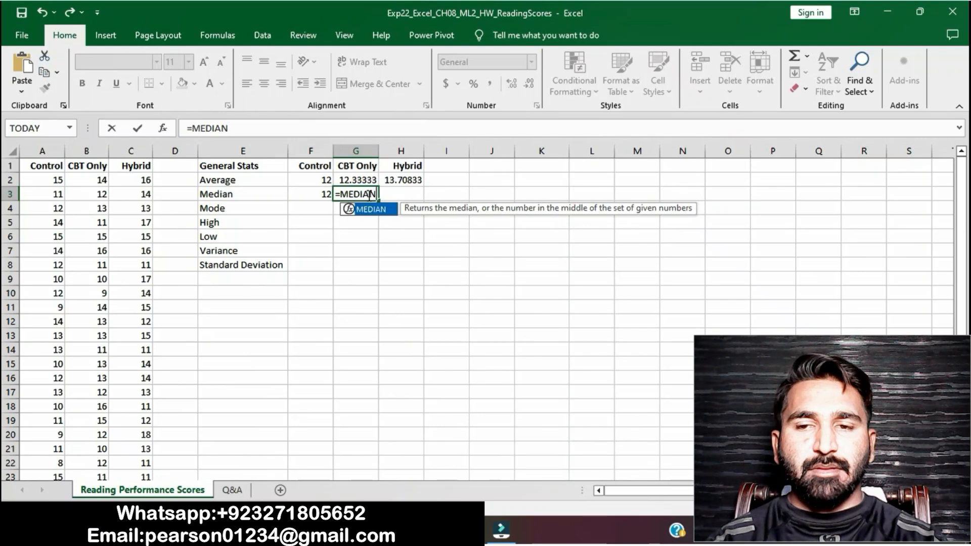
{"action": "type", "text": "("}
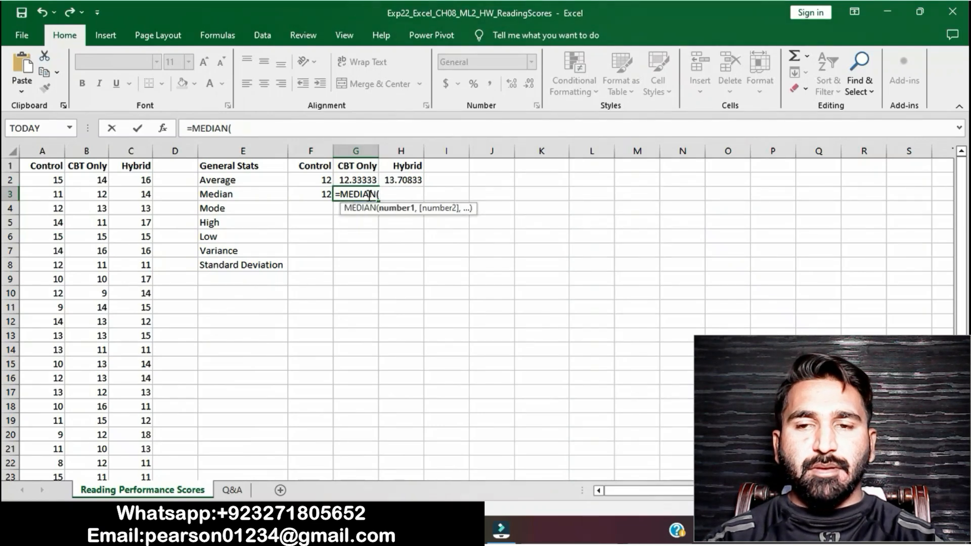
{"action": "type", "text": "B2"}
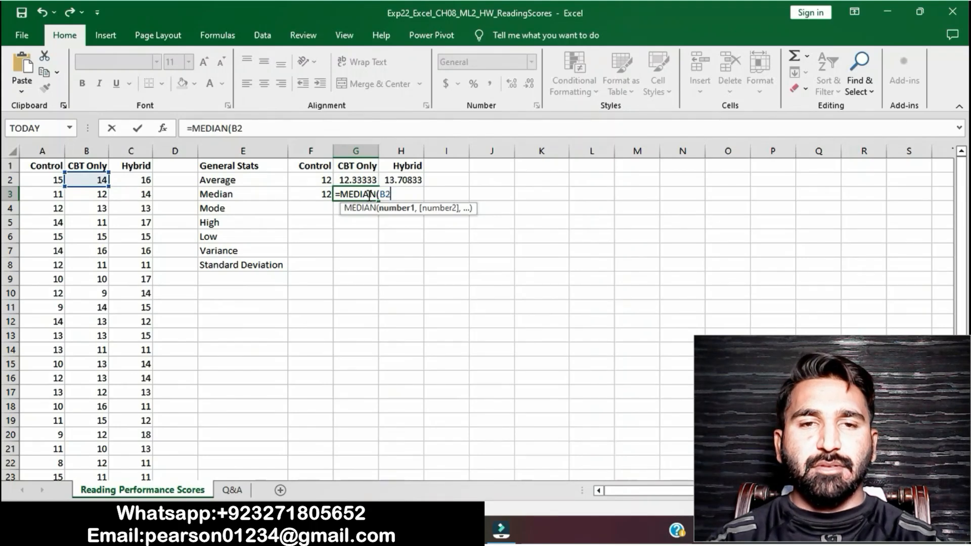
{"action": "type", "text": ":B25"}
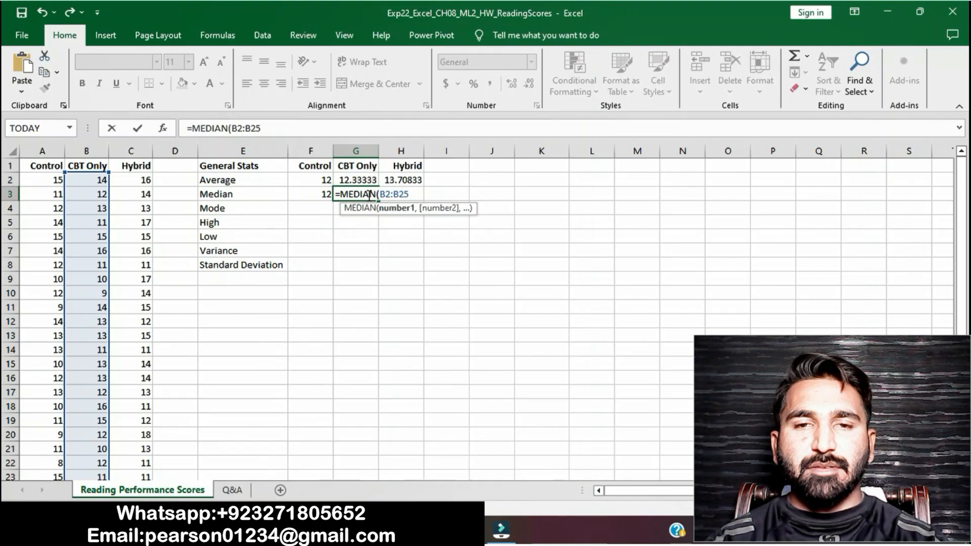
{"action": "type", "text": ")"}
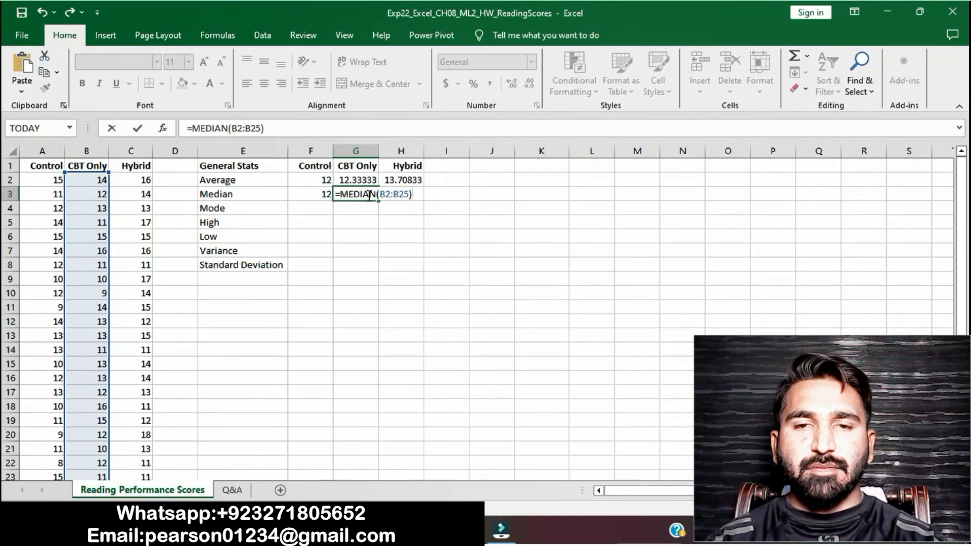
{"action": "key", "text": "Return"}
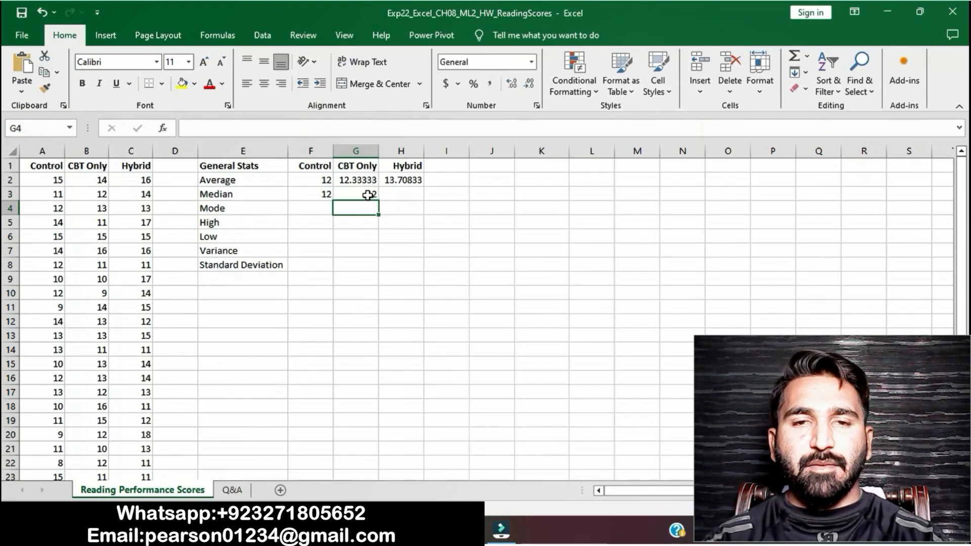
Enter =MEDIAN(C2:C25) in cell H3 for the Hybrid group
{"action": "left_click", "coordinate": [400, 192]}
{"action": "type", "text": "="}
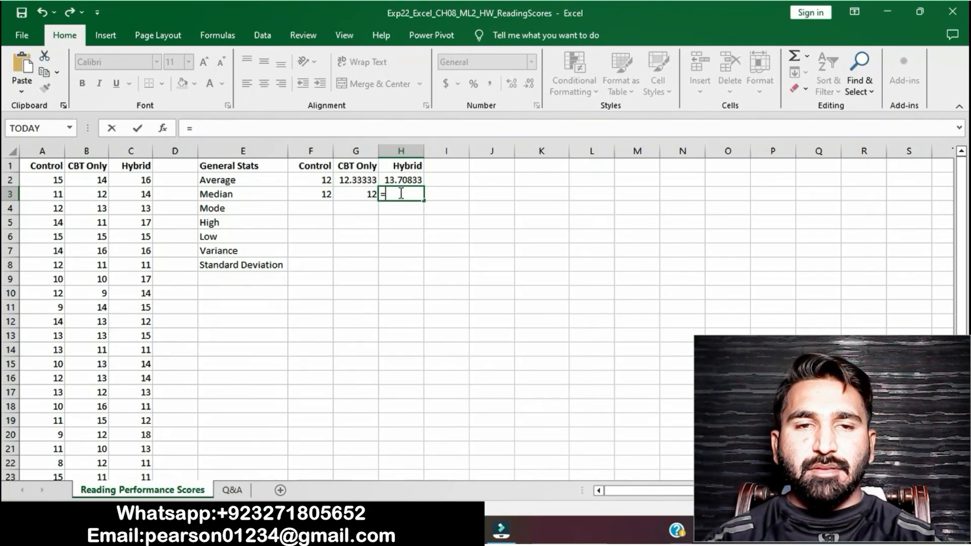
{"action": "type", "text": "MEDIA"}
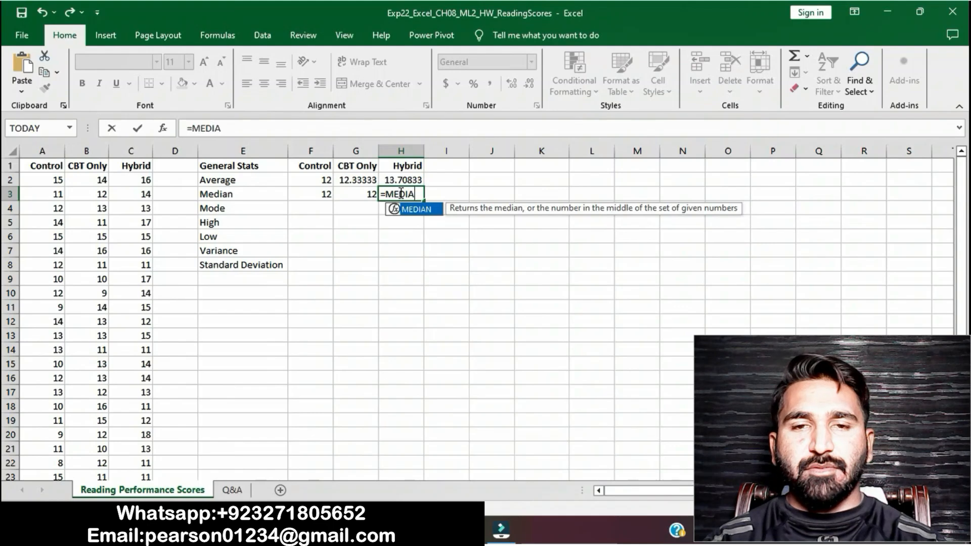
{"action": "type", "text": "N("}
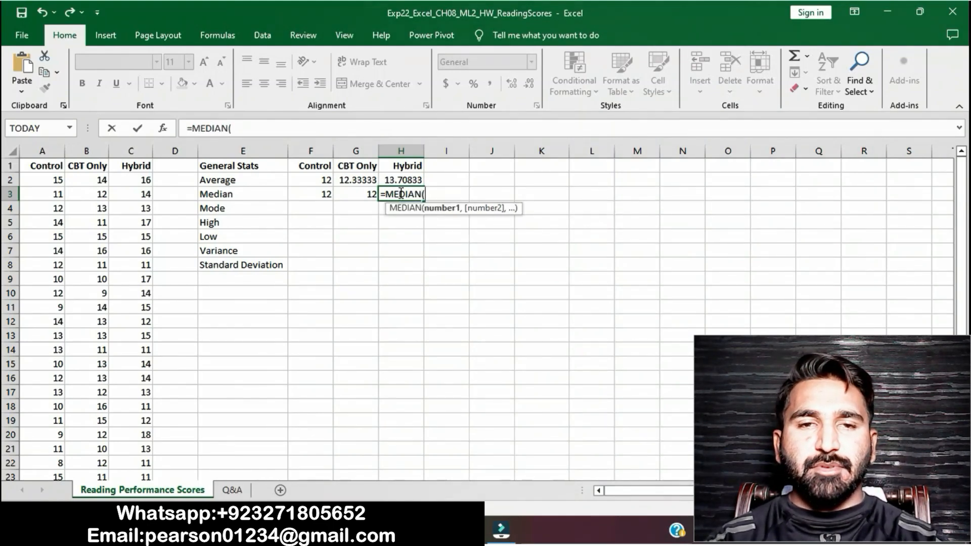
{"action": "type", "text": "C2"}
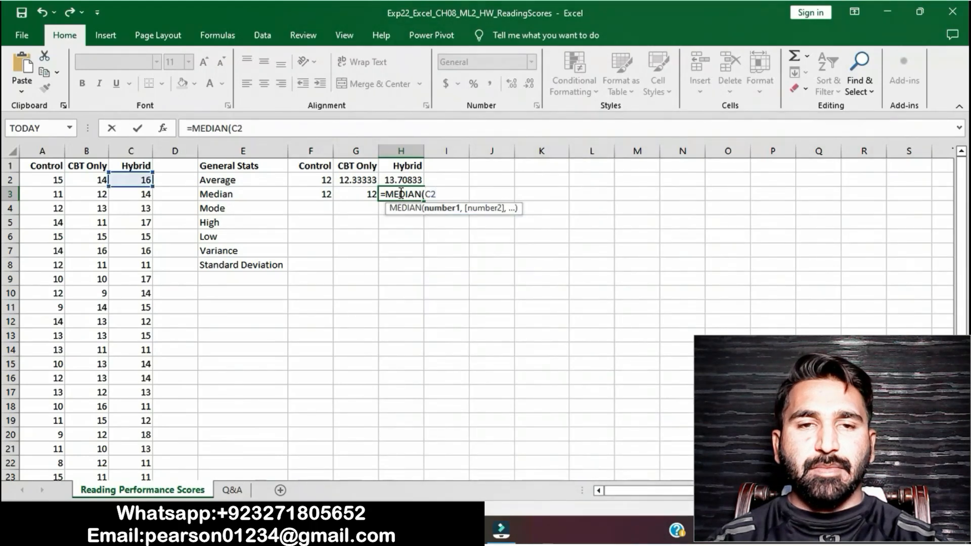
{"action": "type", "text": ":C25"}
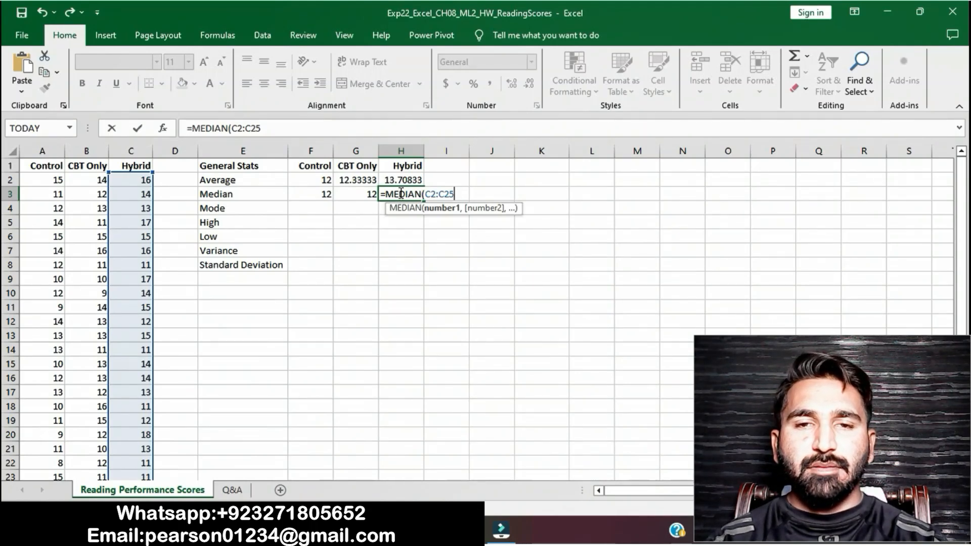
{"action": "type", "text": ")"}
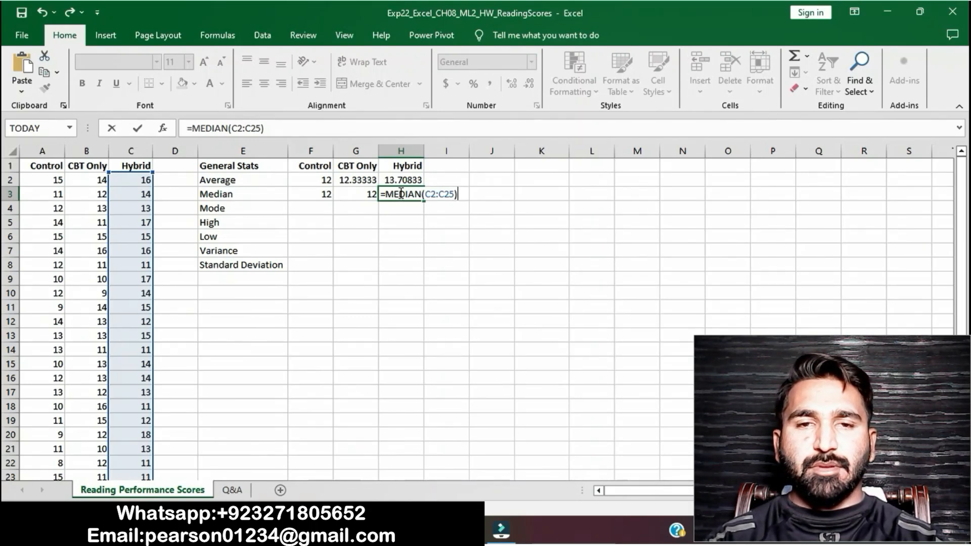
{"action": "key", "text": "Return"}
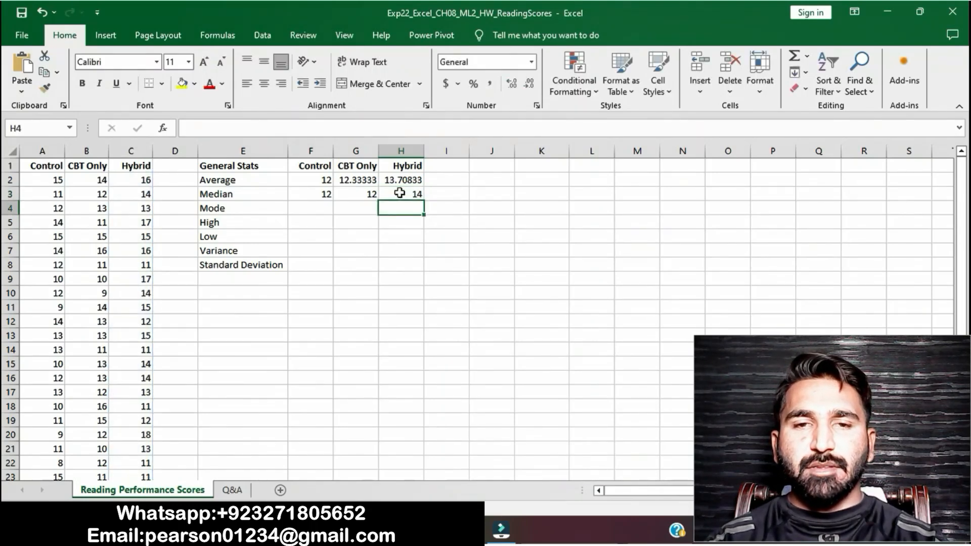
Switch to the Word instructions and remove the yellow highlight from the step 3 instruction about medians
{"action": "left_click", "coordinate": [441, 530]}
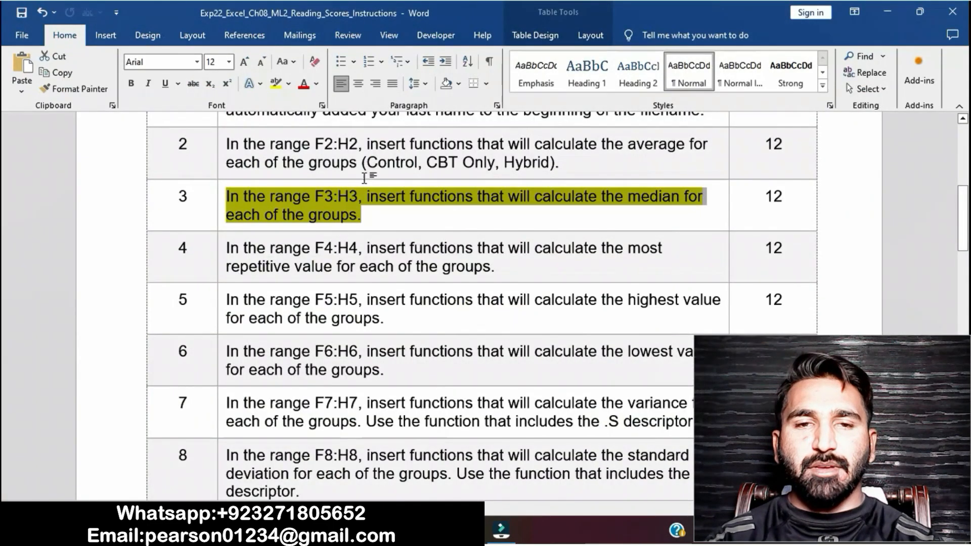
{"action": "left_click", "coordinate": [358, 217]}
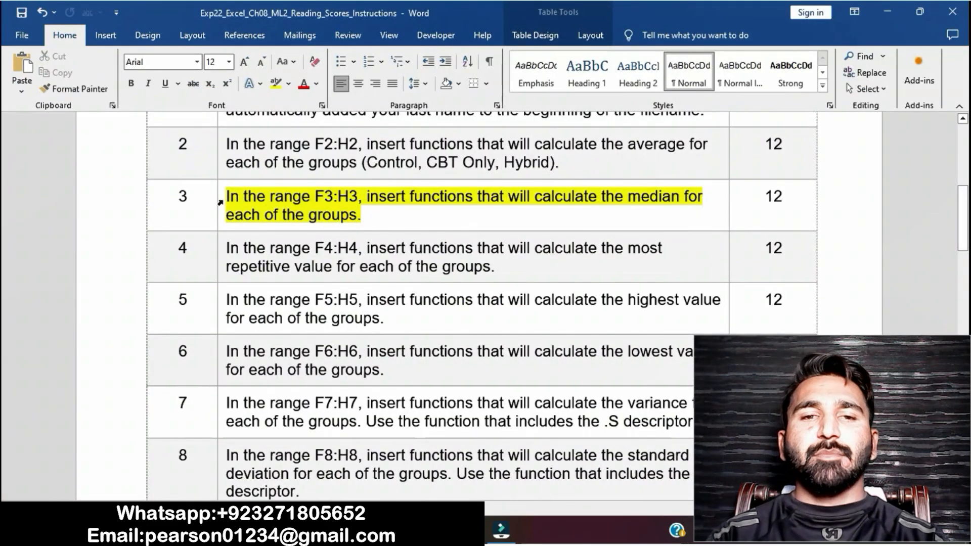
{"action": "left_click", "coordinate": [222, 201]}
{"action": "left_click", "coordinate": [279, 176]}
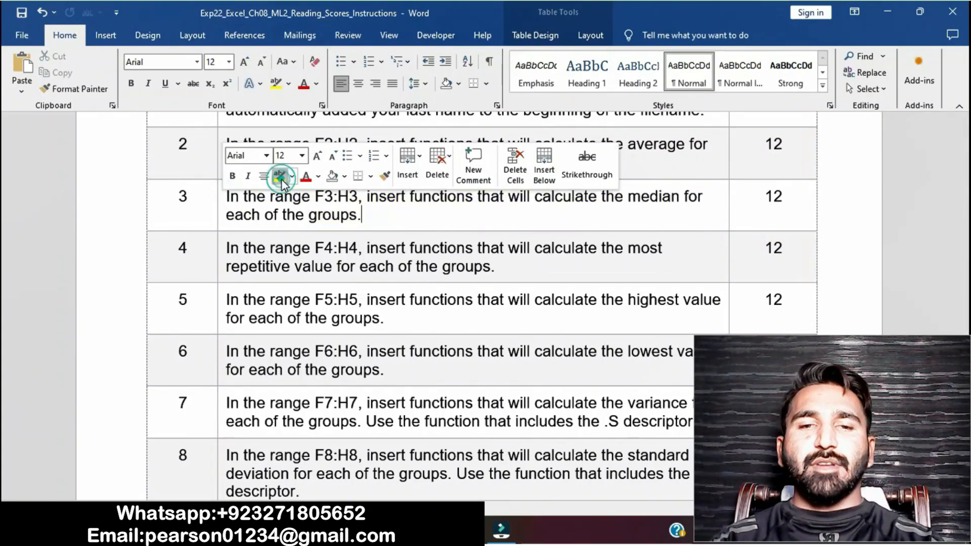
{"action": "left_click", "coordinate": [309, 212]}
Highlight the step 4 instruction about the most repetitive value in F4:H4 in yellow and select its text
{"action": "scroll", "coordinate": [309, 211], "scroll_direction": "down", "scroll_amount": 1}
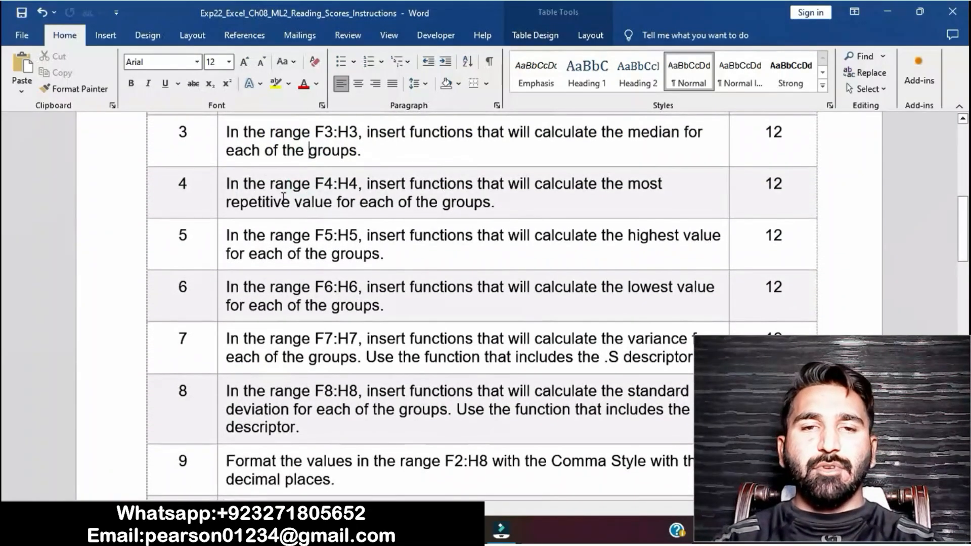
{"action": "left_click", "coordinate": [224, 187]}
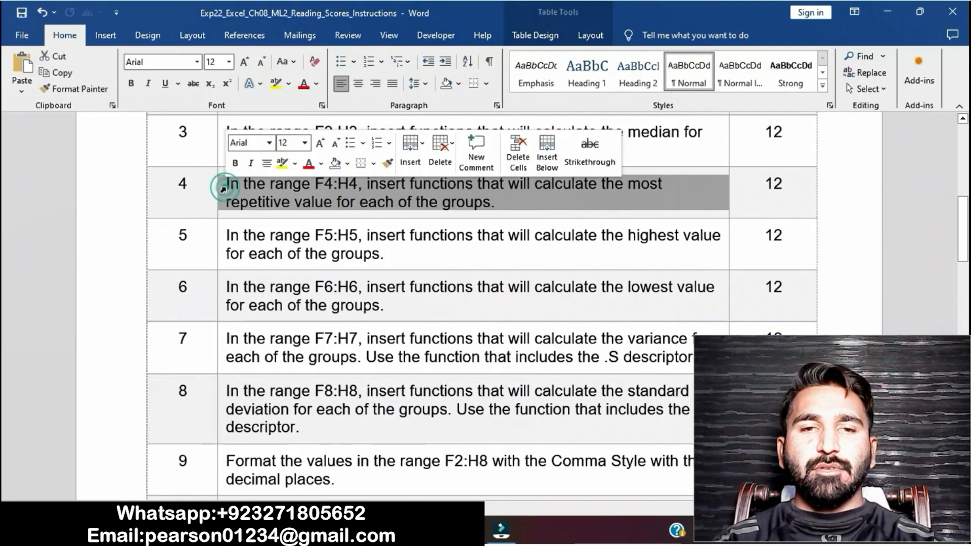
{"action": "left_click", "coordinate": [282, 169]}
{"action": "left_click", "coordinate": [296, 199]}
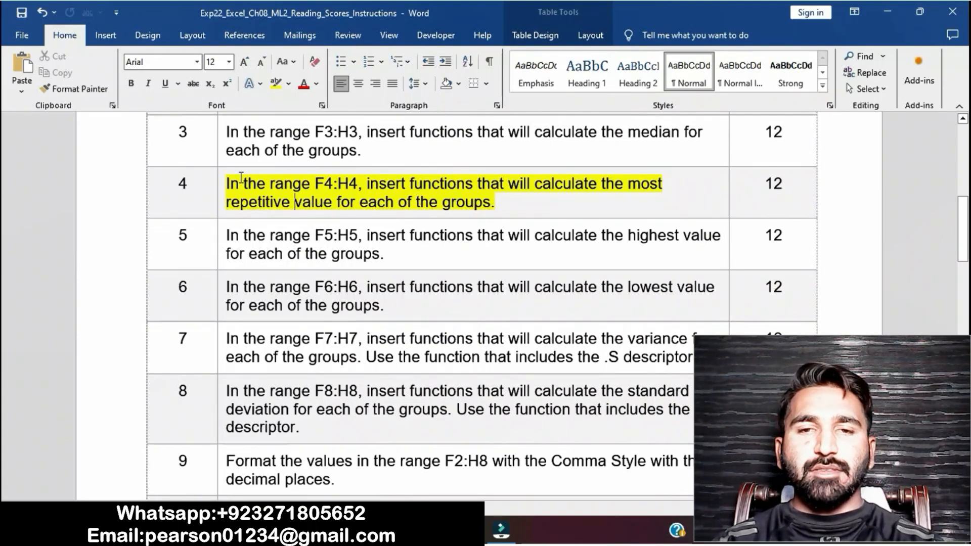
{"action": "left_click_drag", "start_coordinate": [229, 183], "coordinate": [504, 217]}
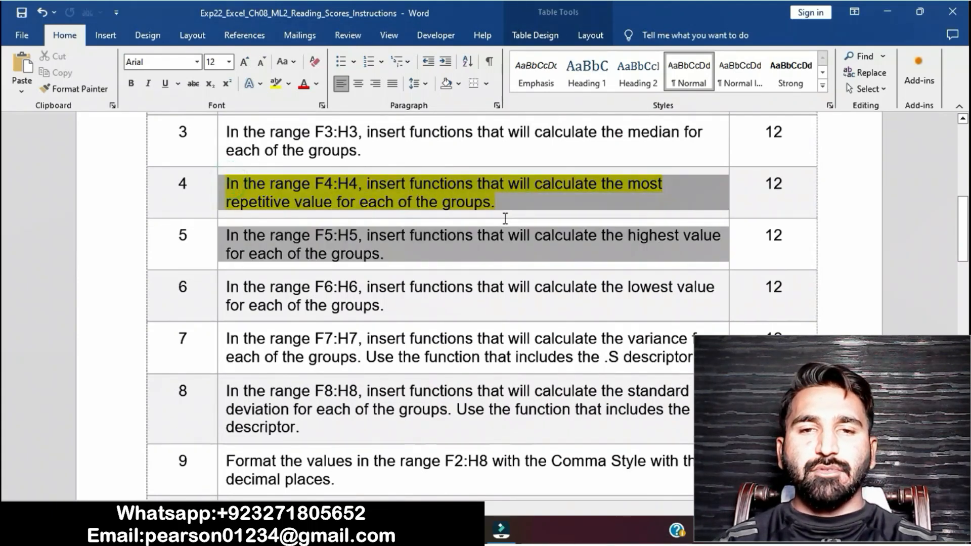
{"action": "left_click", "coordinate": [498, 210]}
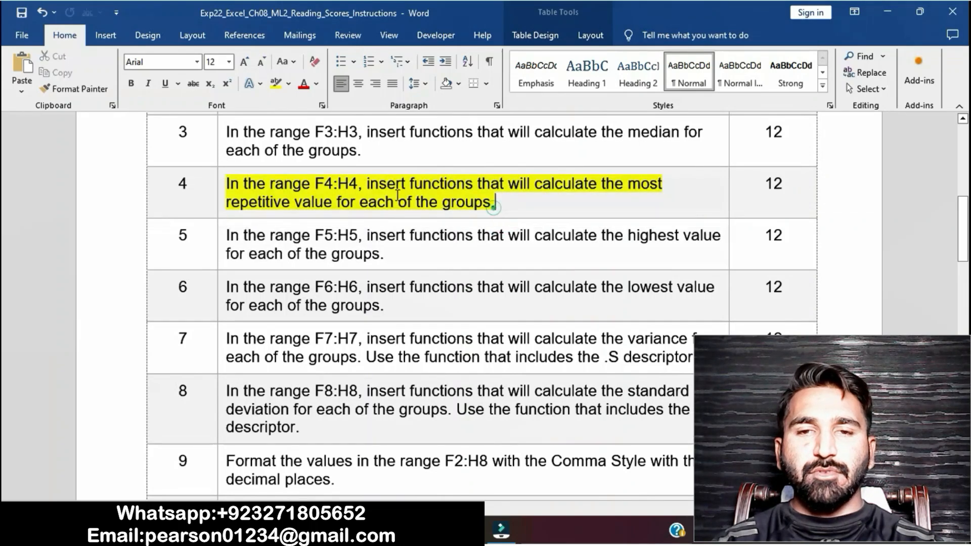
{"action": "left_click", "coordinate": [228, 183], "text": "shift"}
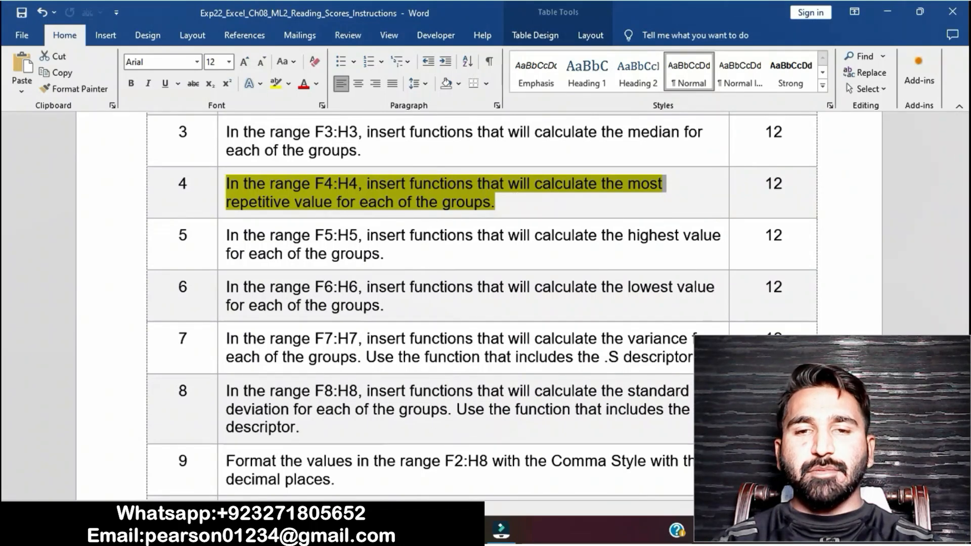
Switch to the Excel workbook and enter =MODE(A2:A25) in cell F4 for the Control group
{"action": "key", "text": "alt+Tab"}
{"action": "left_click", "coordinate": [324, 210]}
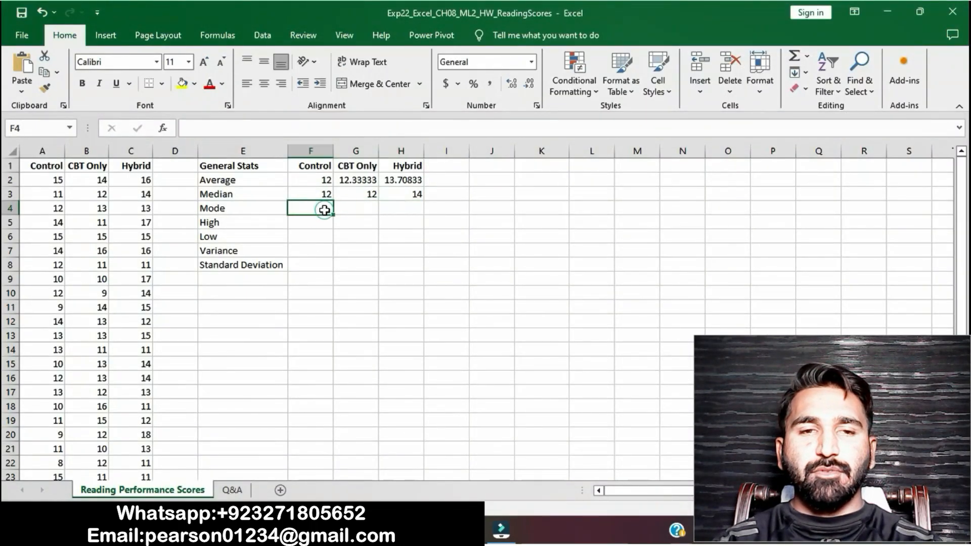
{"action": "type", "text": "="}
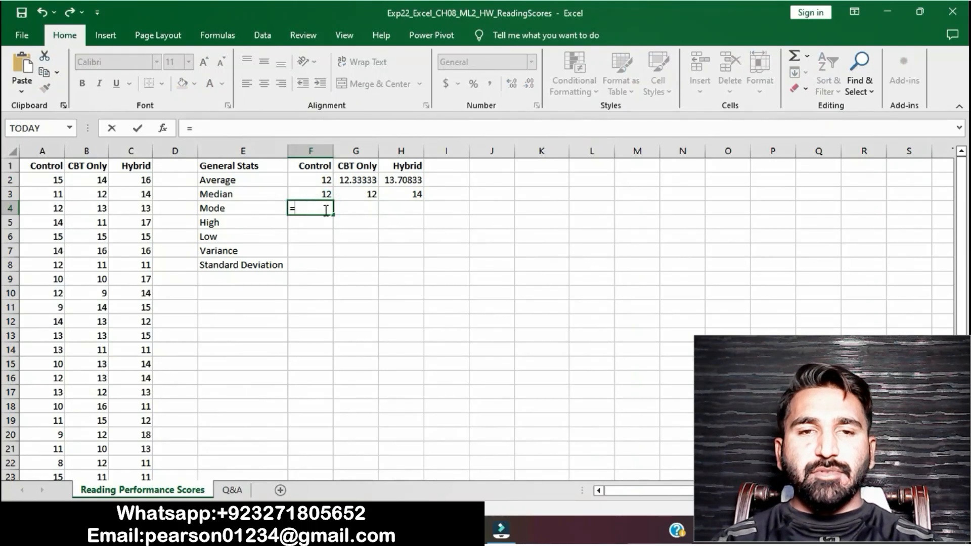
{"action": "type", "text": "M"}
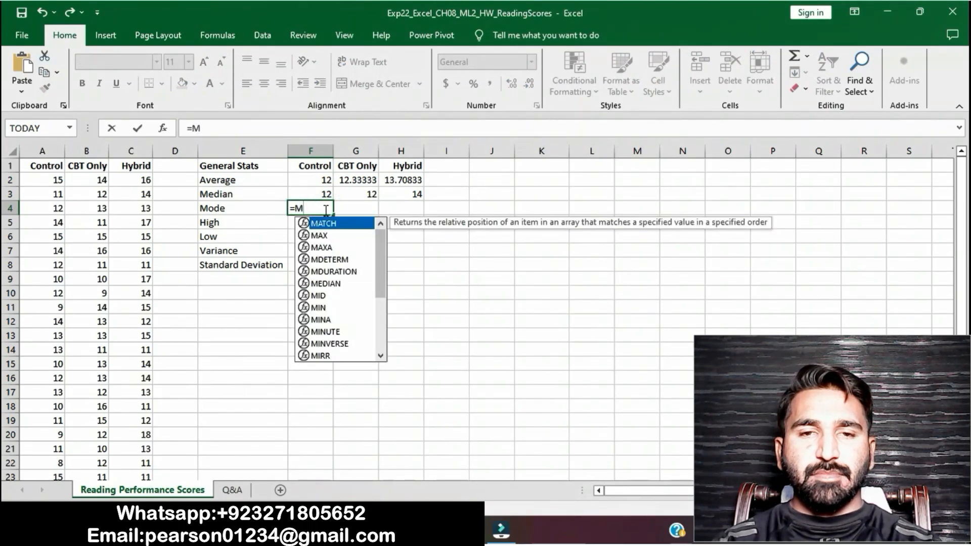
{"action": "type", "text": "ODE("}
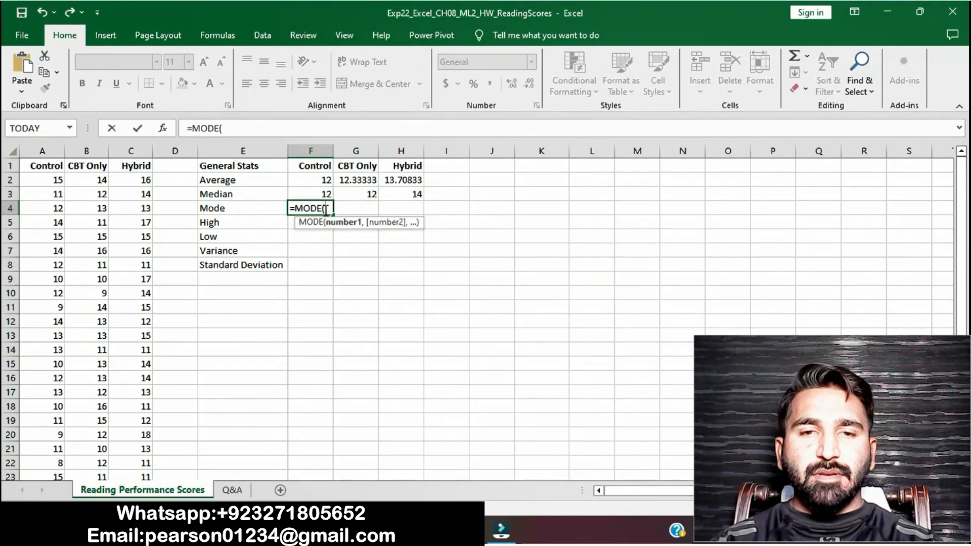
{"action": "type", "text": "A2:A25"}
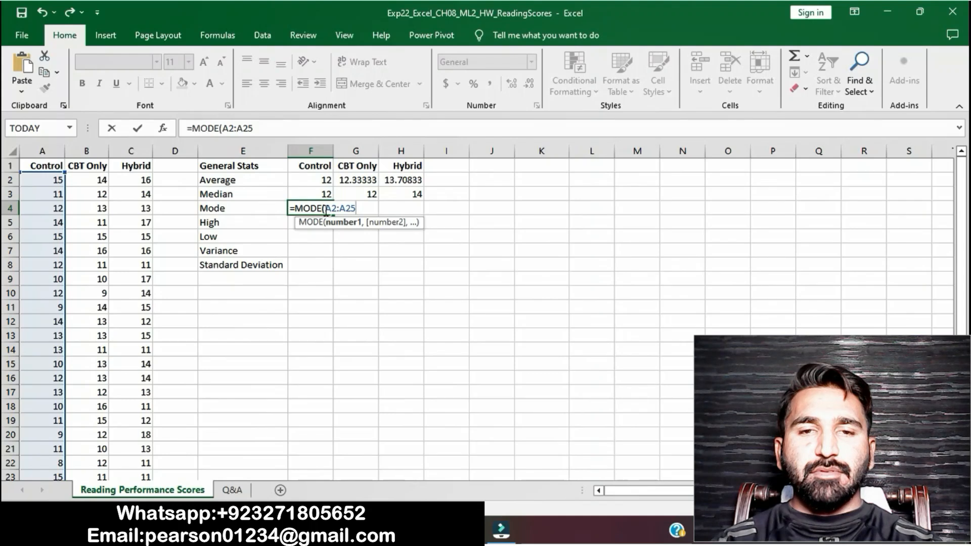
{"action": "type", "text": ")"}
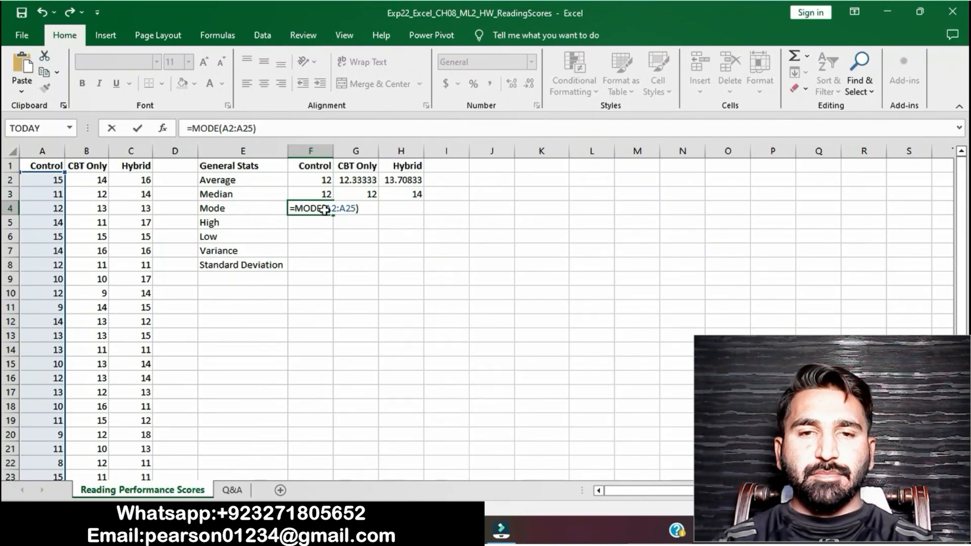
{"action": "key", "text": "Return"}
Enter =MODE(B2:B25) in cell G4 for the CBT Only group
{"action": "left_click", "coordinate": [362, 207]}
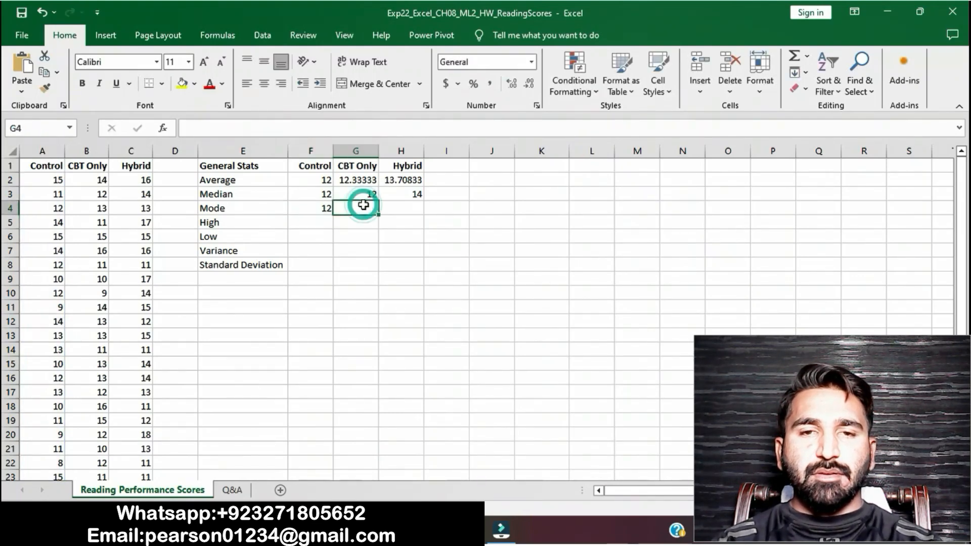
{"action": "type", "text": "="}
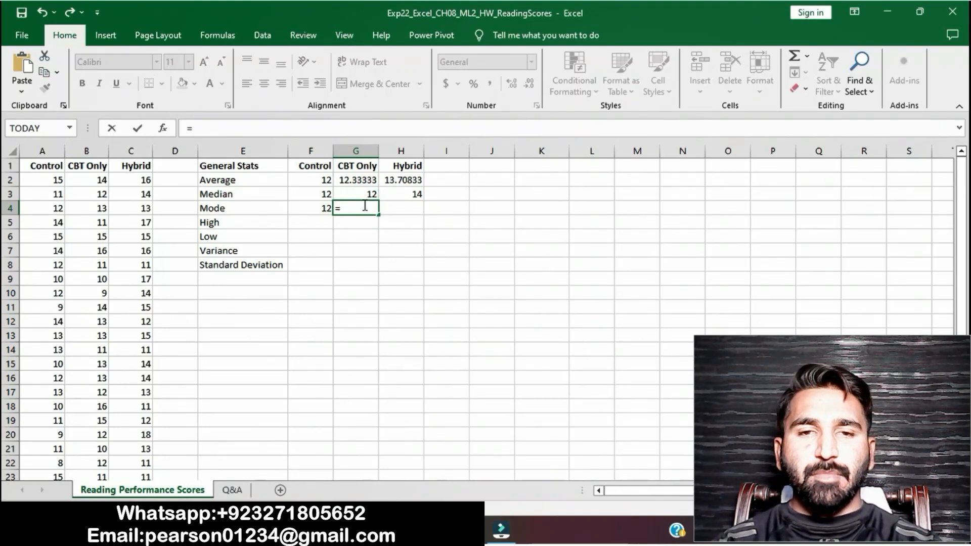
{"action": "type", "text": "MODE"}
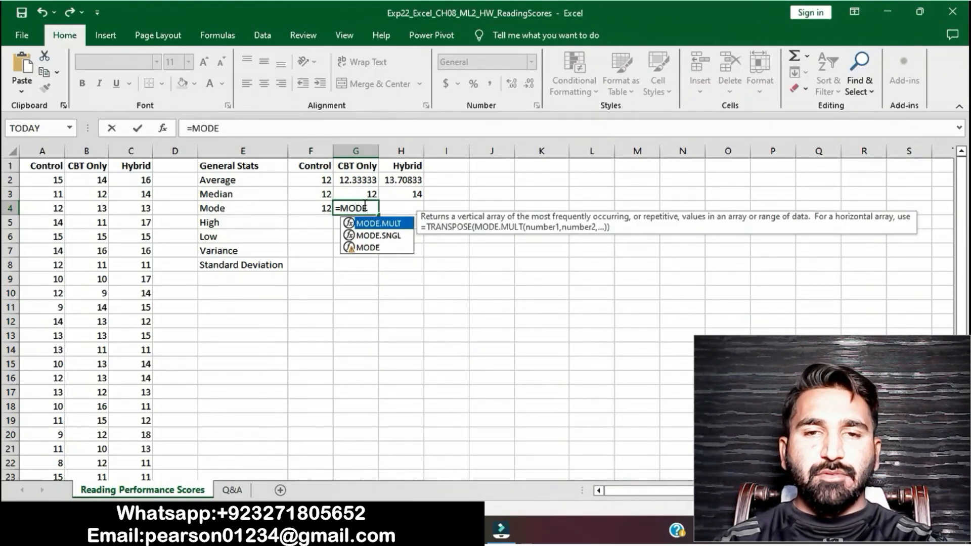
{"action": "type", "text": "(B2"}
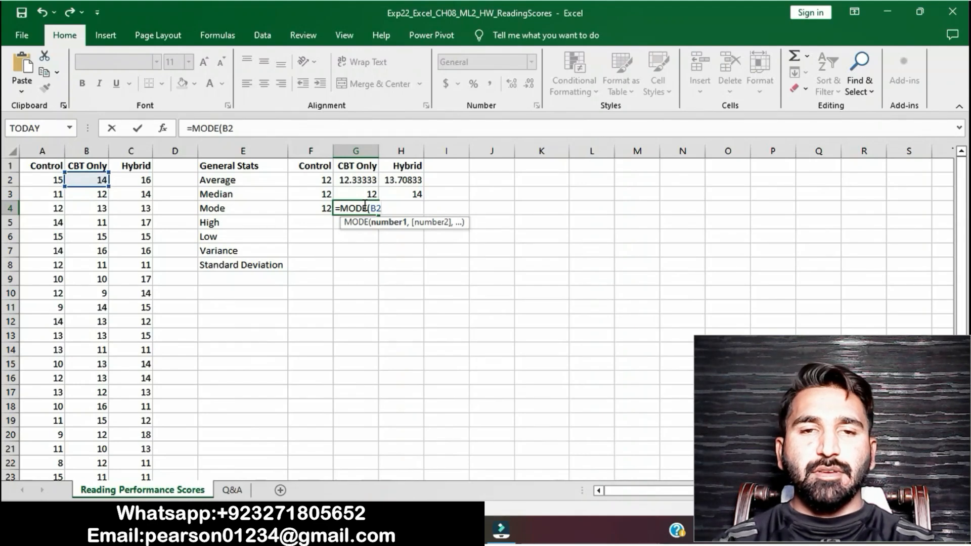
{"action": "type", "text": ":B25"}
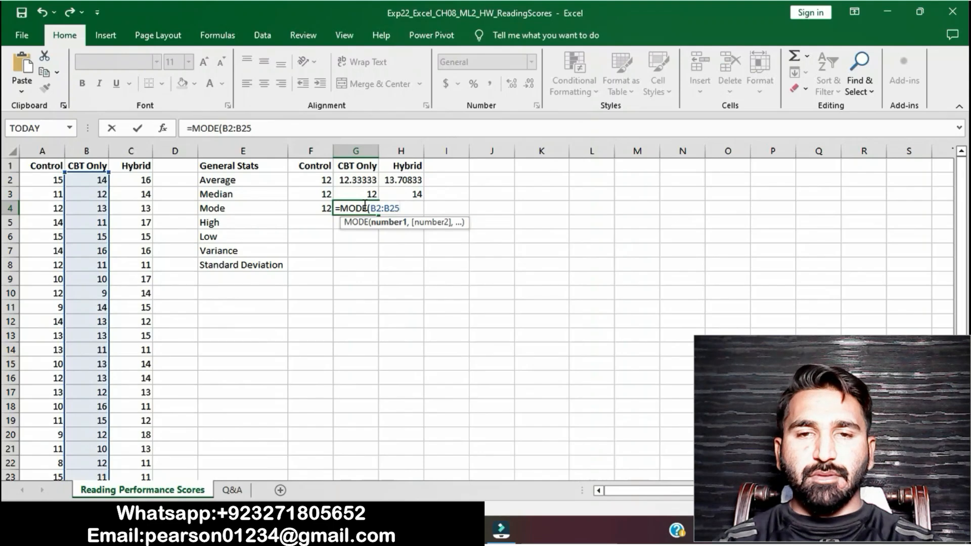
{"action": "type", "text": ")"}
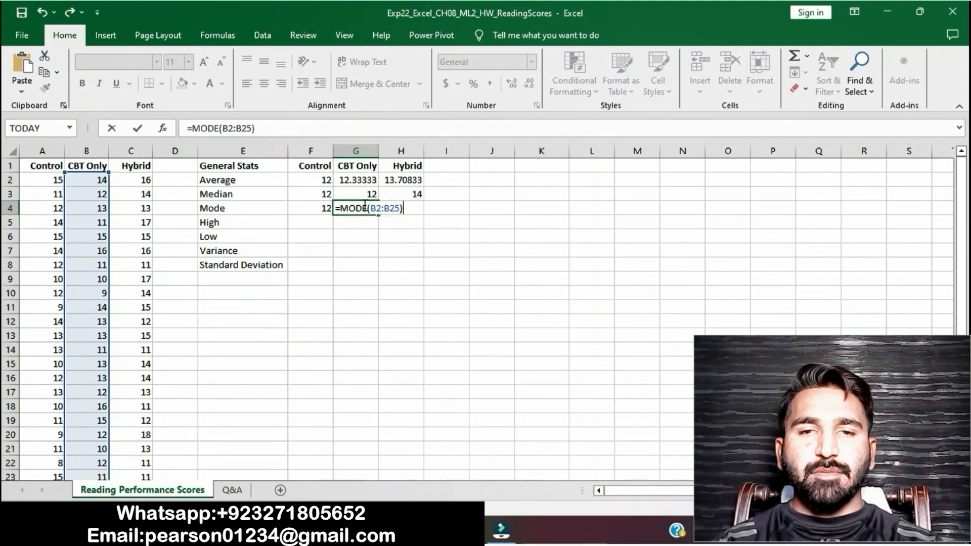
{"action": "key", "text": "Return"}
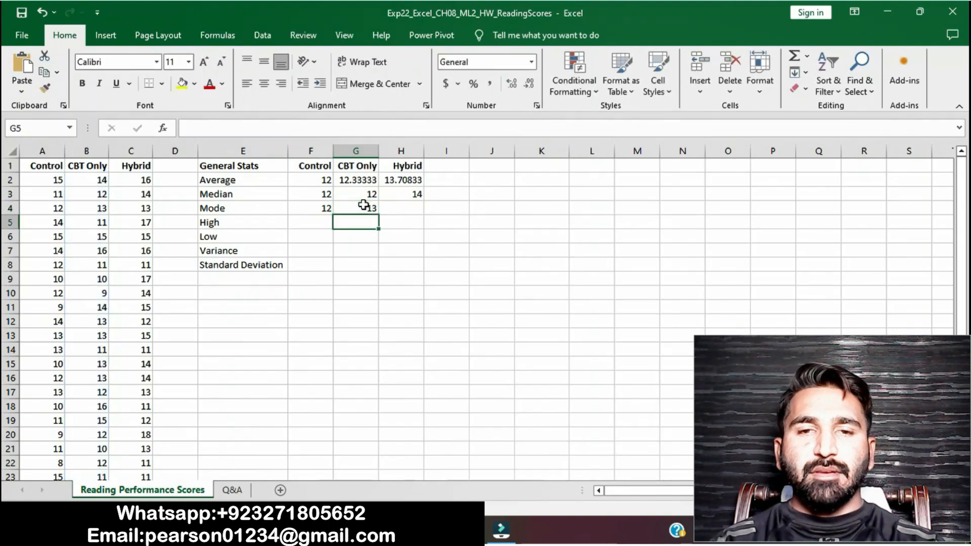
Enter =MODE(C2:C25) in cell H4 for the Hybrid group
{"action": "left_click", "coordinate": [398, 209]}
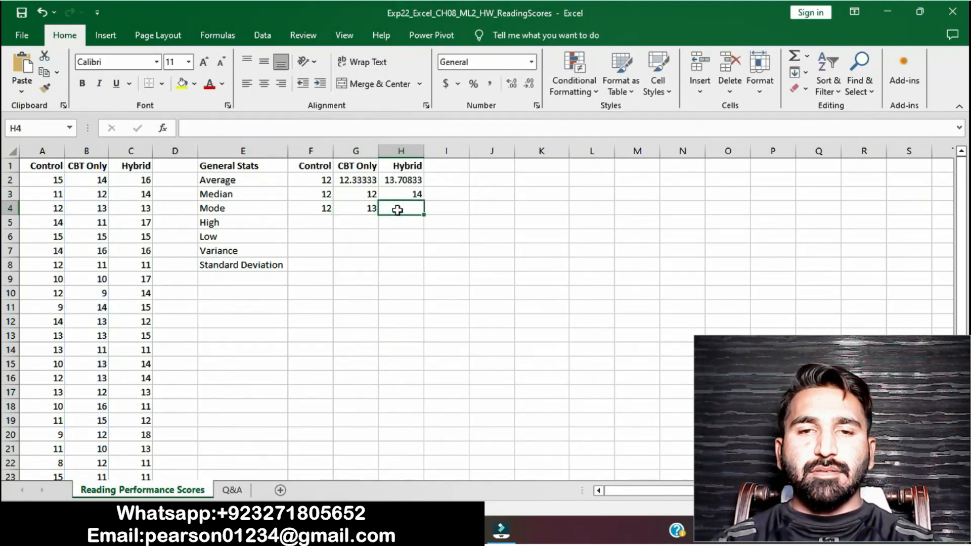
{"action": "type", "text": "="}
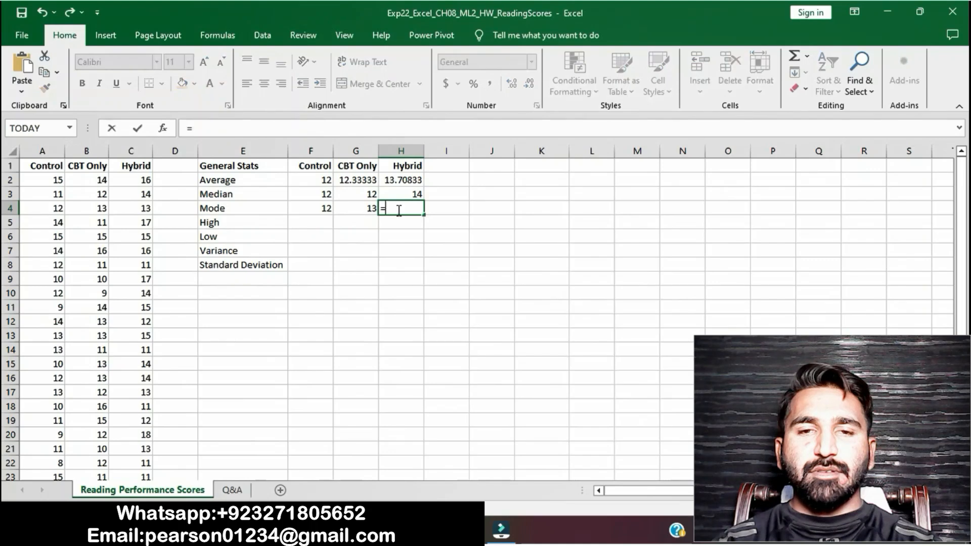
{"action": "type", "text": "MODE"}
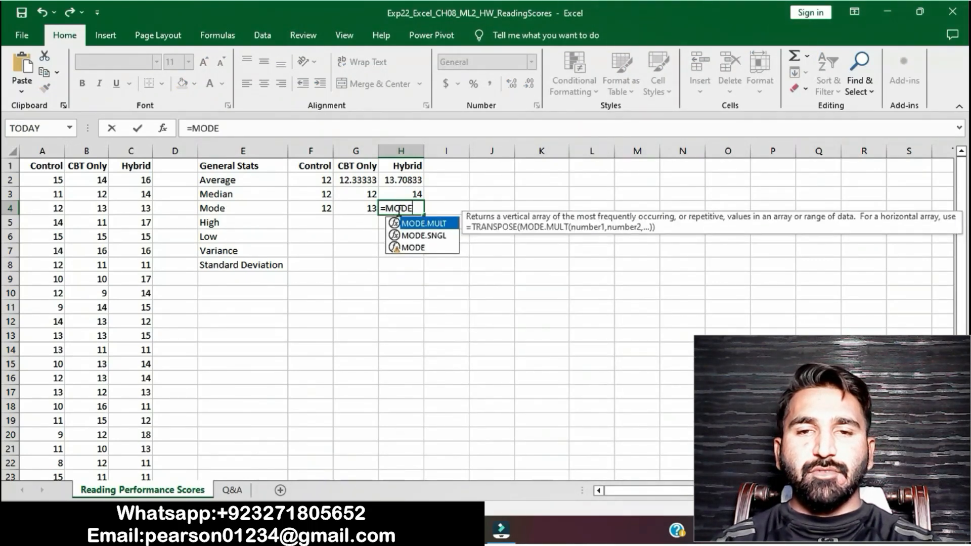
{"action": "type", "text": "C2"}
{"action": "key", "text": "BackSpace"}
{"action": "key", "text": "BackSpace"}
{"action": "type", "text": "("}
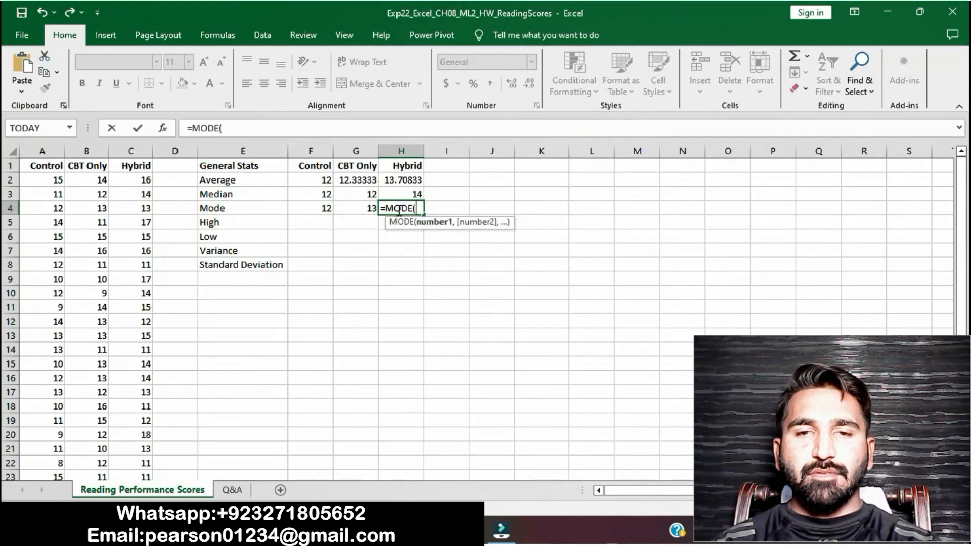
{"action": "type", "text": "C2"}
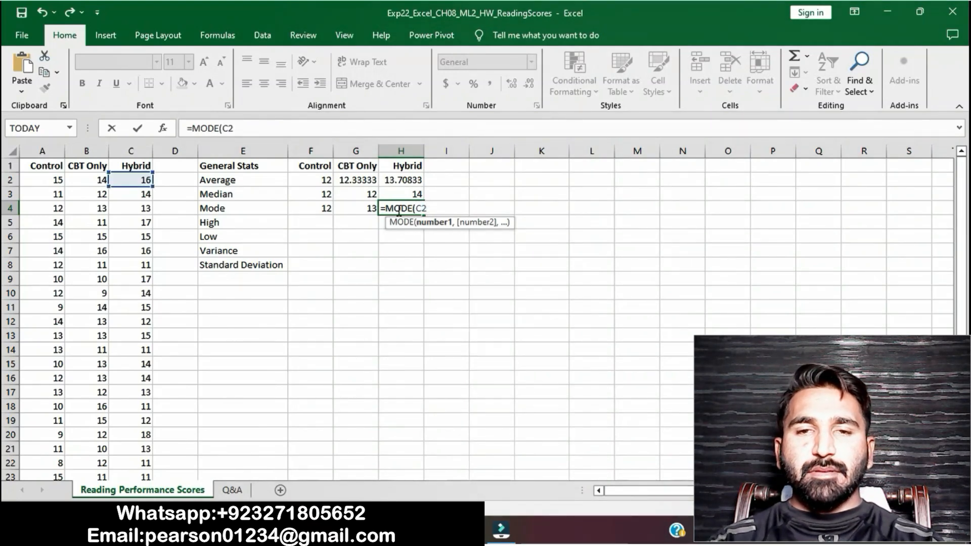
{"action": "type", "text": ":C25"}
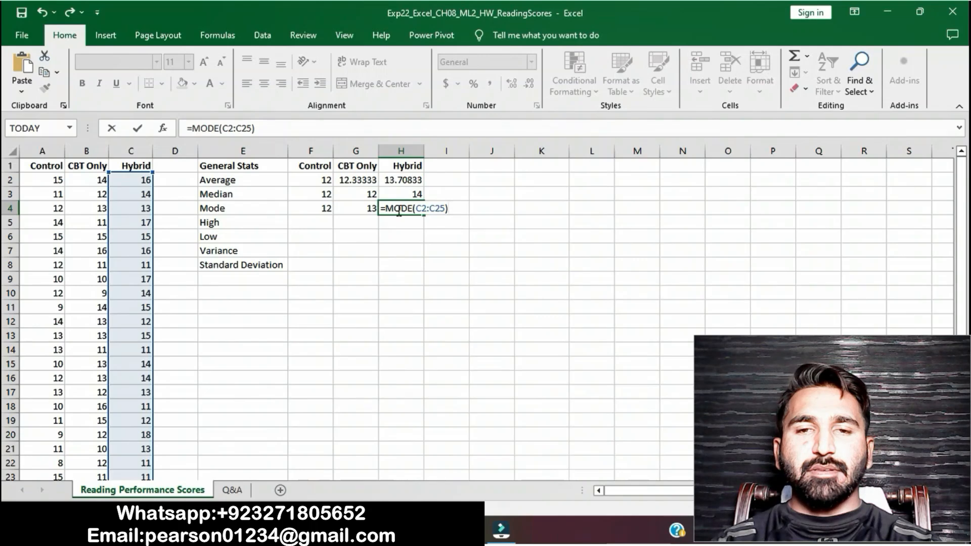
{"action": "key", "text": "Return"}
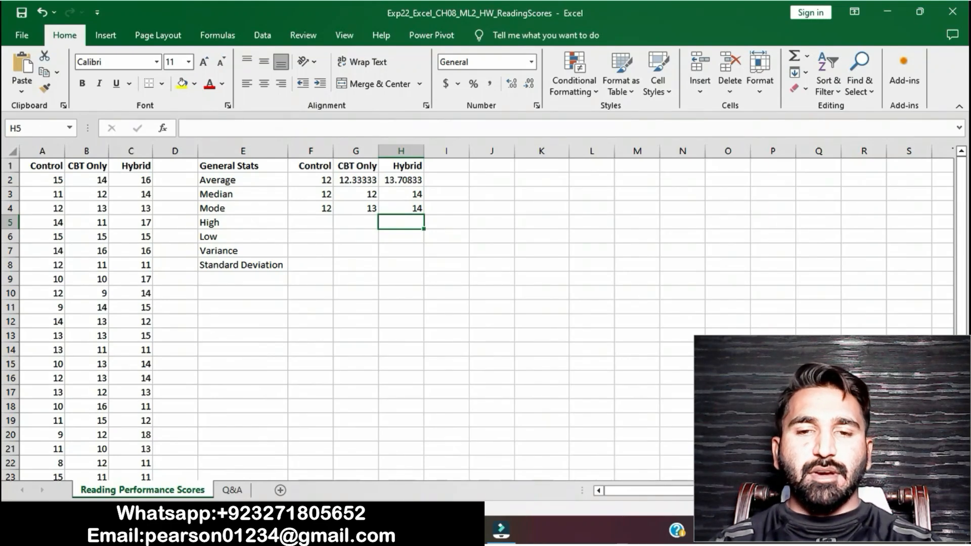
Switch to the Word instructions and remove the yellow highlight from the step 4 instruction about the most repetitive value
{"action": "left_click", "coordinate": [433, 530]}
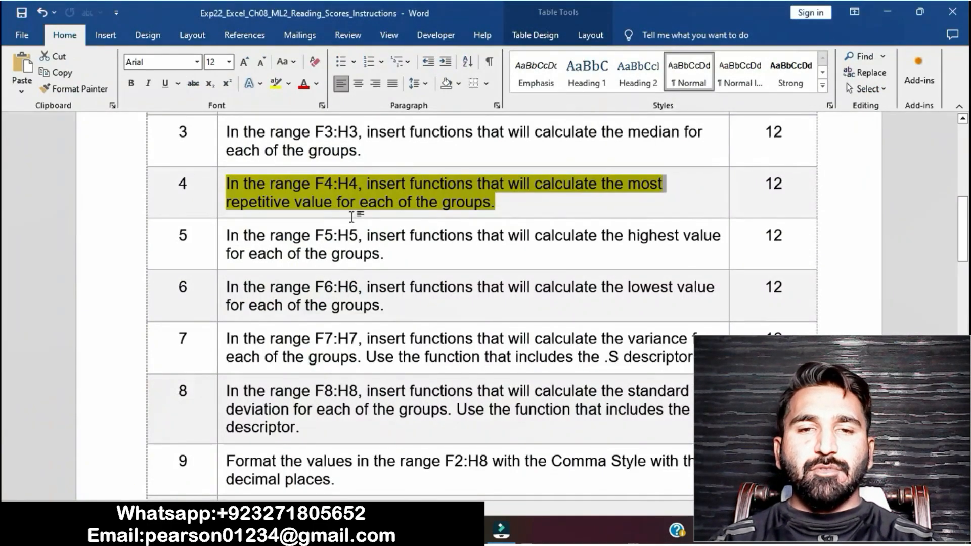
{"action": "left_click", "coordinate": [350, 209]}
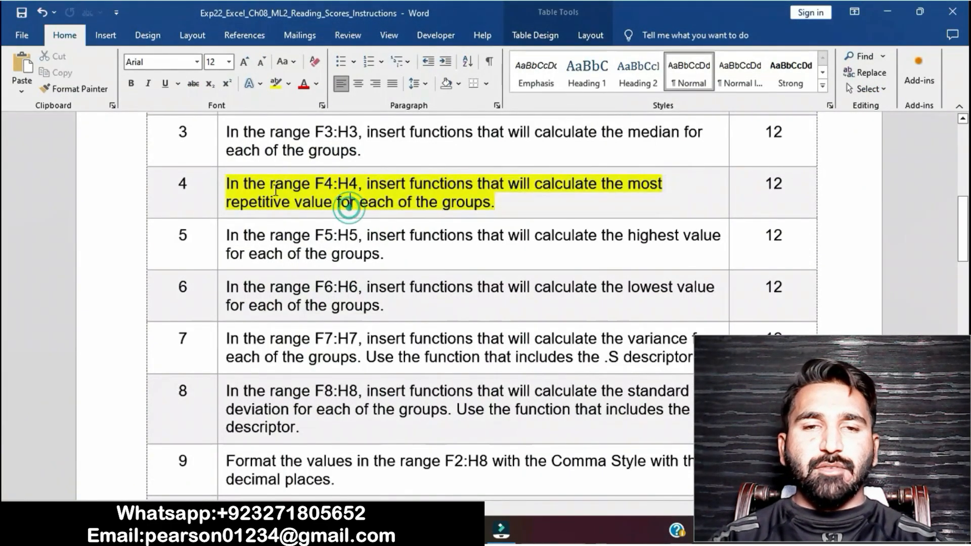
{"action": "left_click", "coordinate": [218, 187]}
{"action": "left_click", "coordinate": [274, 163]}
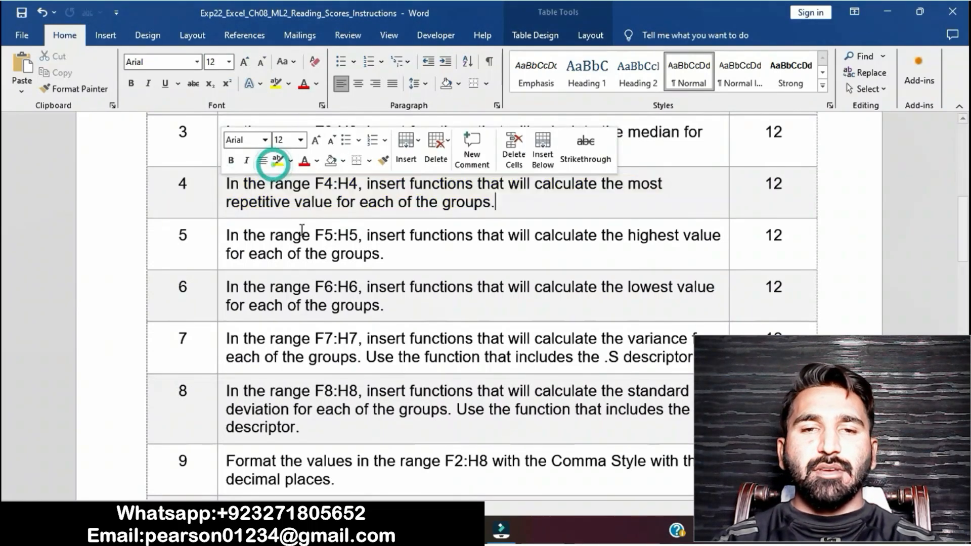
Highlight the step 5 instruction about the highest value in F5:H5 in yellow and select its text
{"action": "left_click", "coordinate": [302, 234]}
{"action": "scroll", "coordinate": [283, 212], "scroll_direction": "down", "scroll_amount": 3}
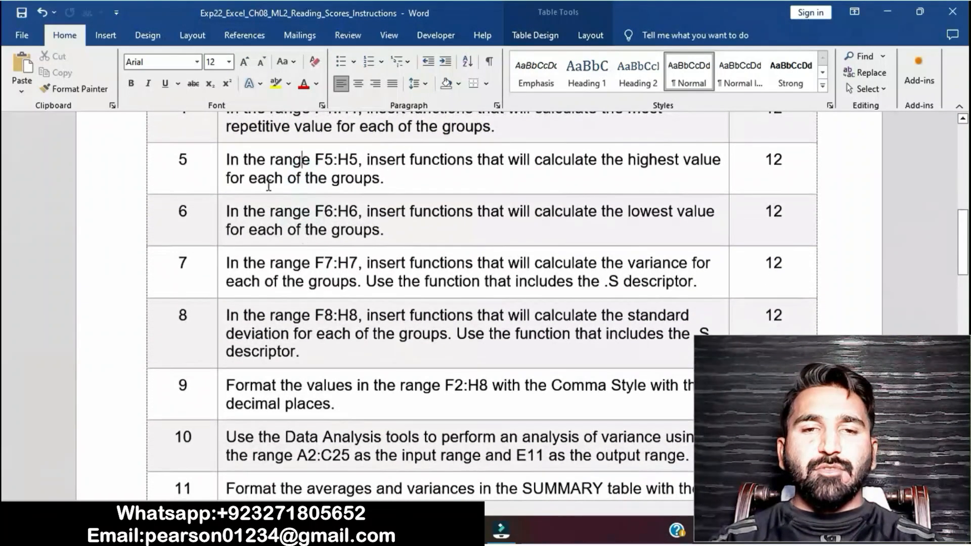
{"action": "left_click", "coordinate": [221, 164]}
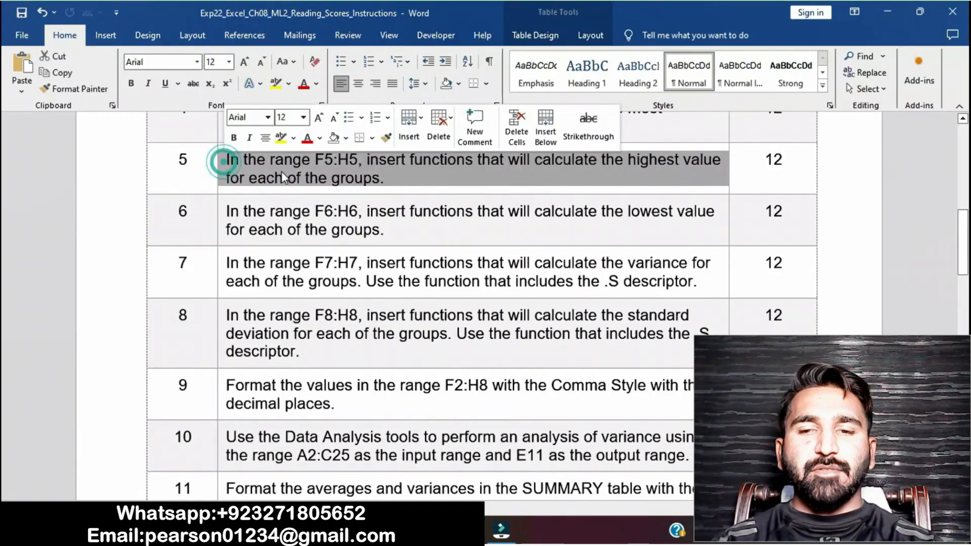
{"action": "left_click", "coordinate": [281, 139]}
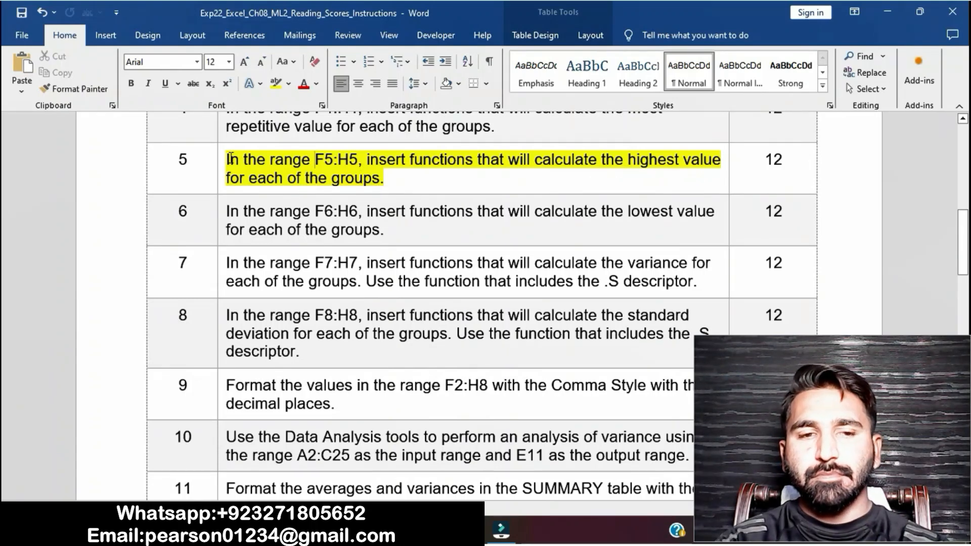
{"action": "left_click_drag", "start_coordinate": [230, 159], "coordinate": [384, 180]}
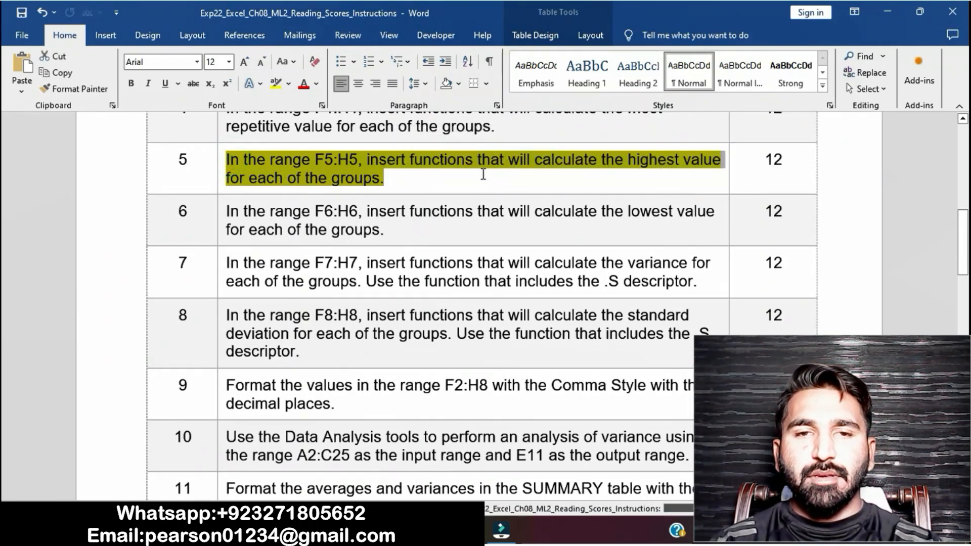
Switch to the Excel workbook and enter =MAX(A2:A25) in cell F5 for the Control group
{"action": "key", "text": "alt+Tab"}
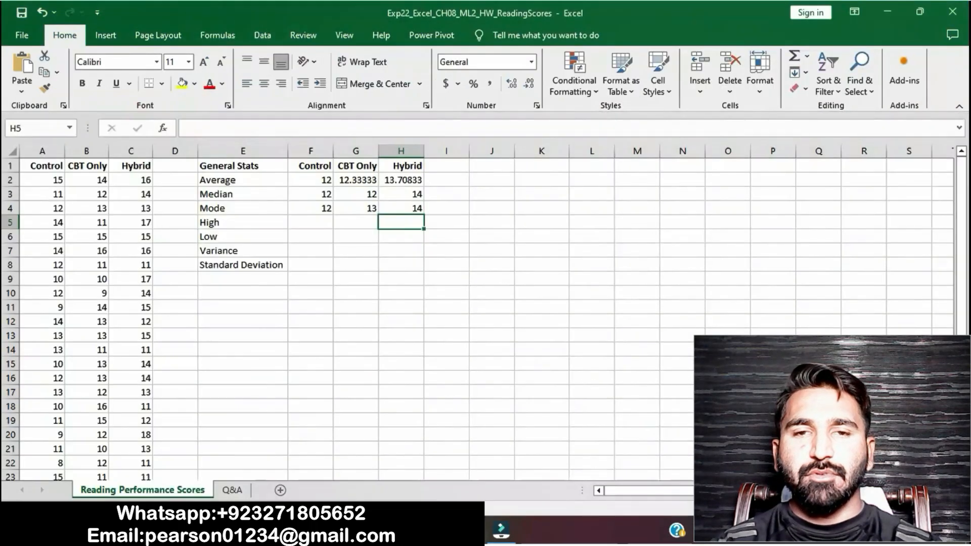
{"action": "left_click", "coordinate": [315, 220]}
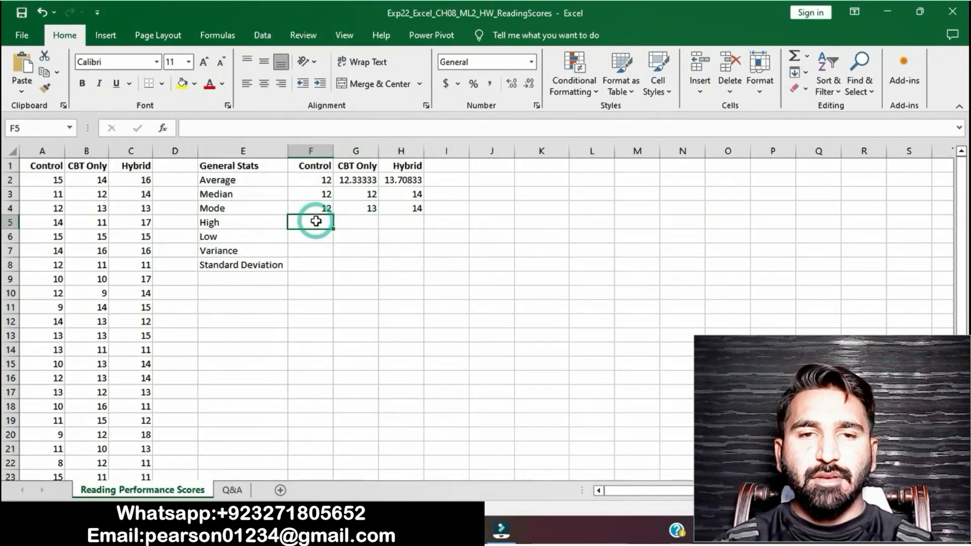
{"action": "type", "text": "="}
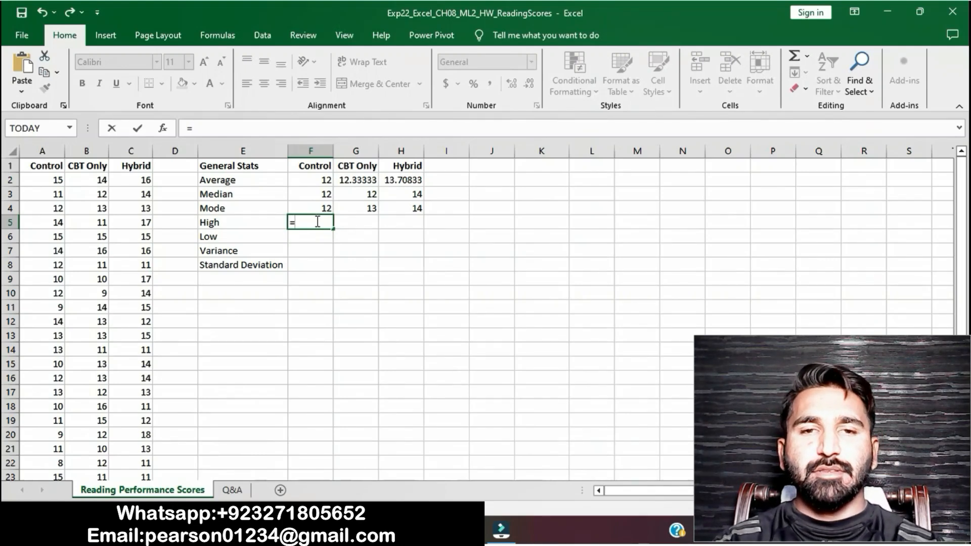
{"action": "type", "text": "MAX"}
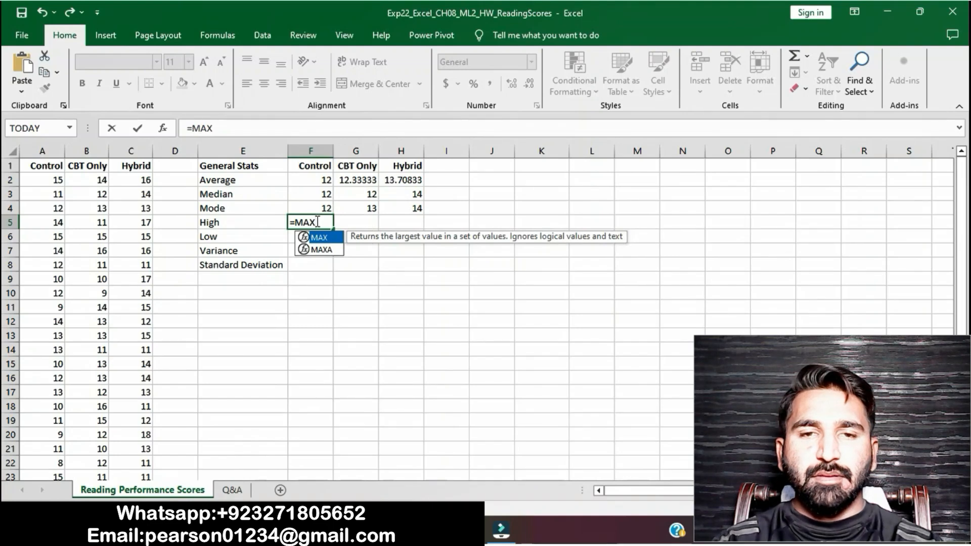
{"action": "type", "text": "("}
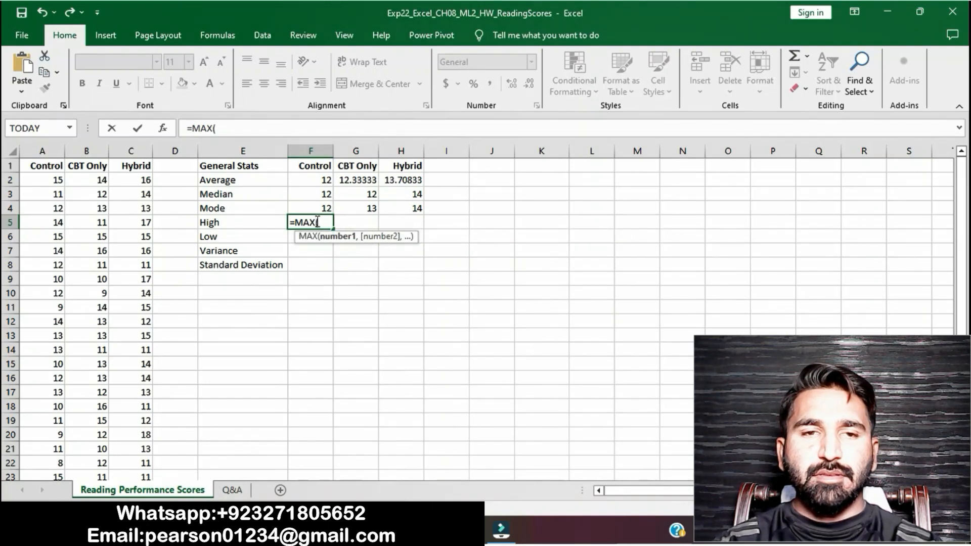
{"action": "type", "text": "A2:"}
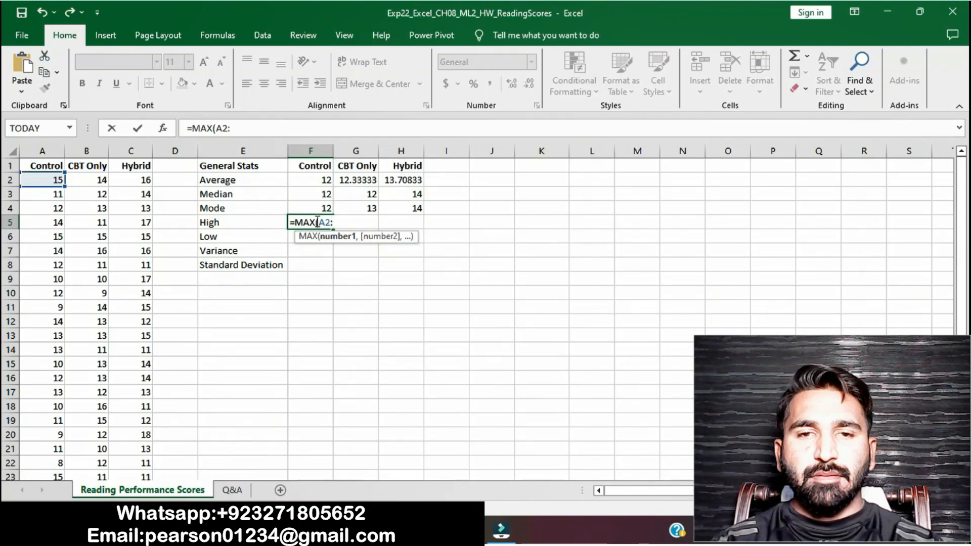
{"action": "type", "text": "A25"}
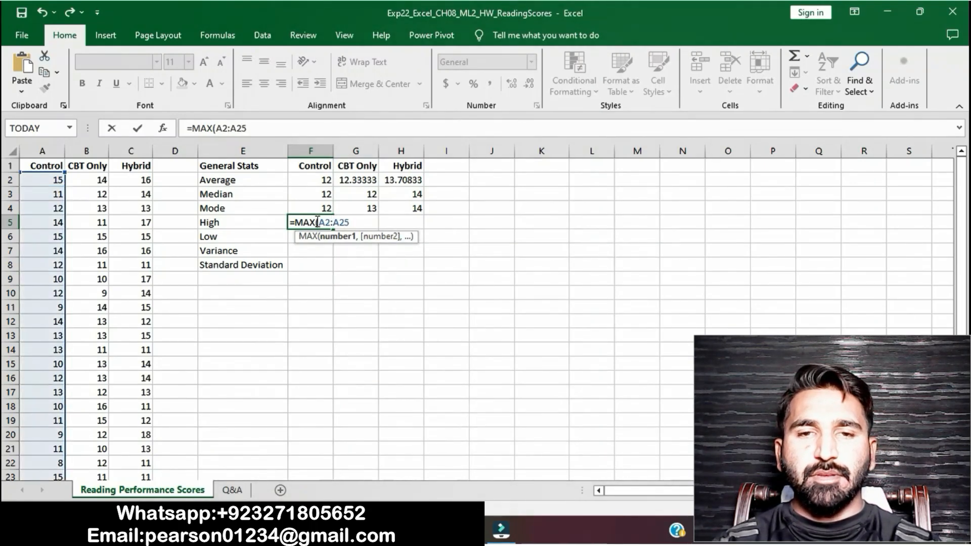
{"action": "type", "text": ")"}
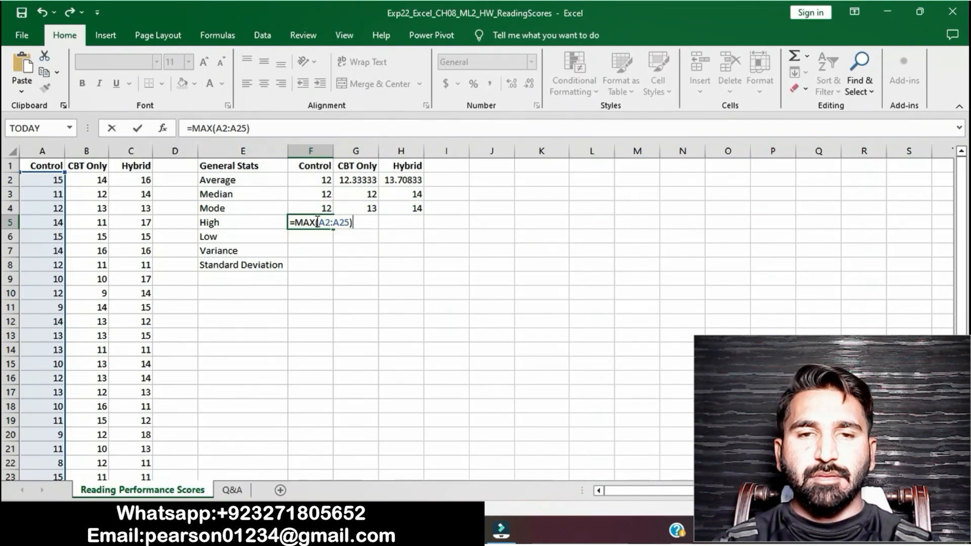
{"action": "key", "text": "Return"}
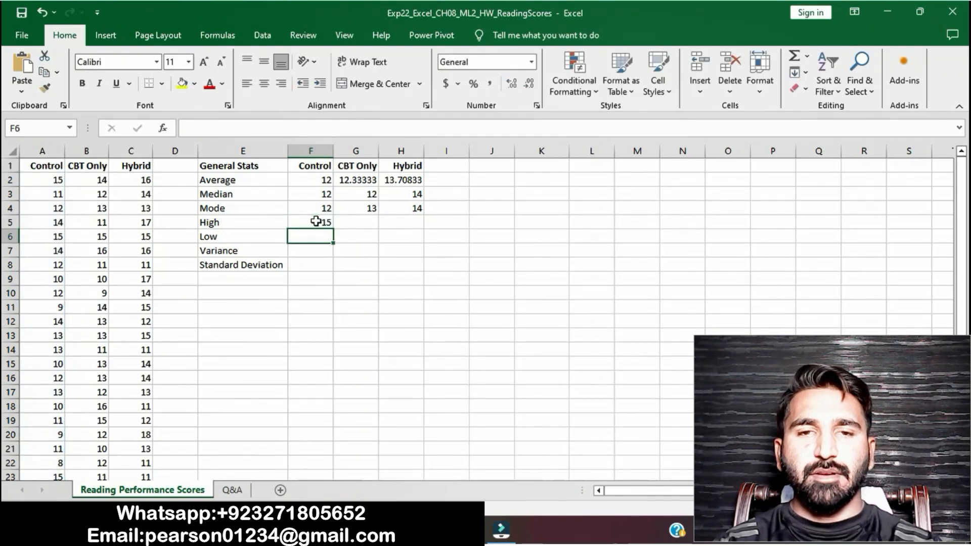
Enter =MAX(B2:B25) in cell G5 for the CBT Only group
{"action": "left_click", "coordinate": [363, 222]}
{"action": "type", "text": "="}
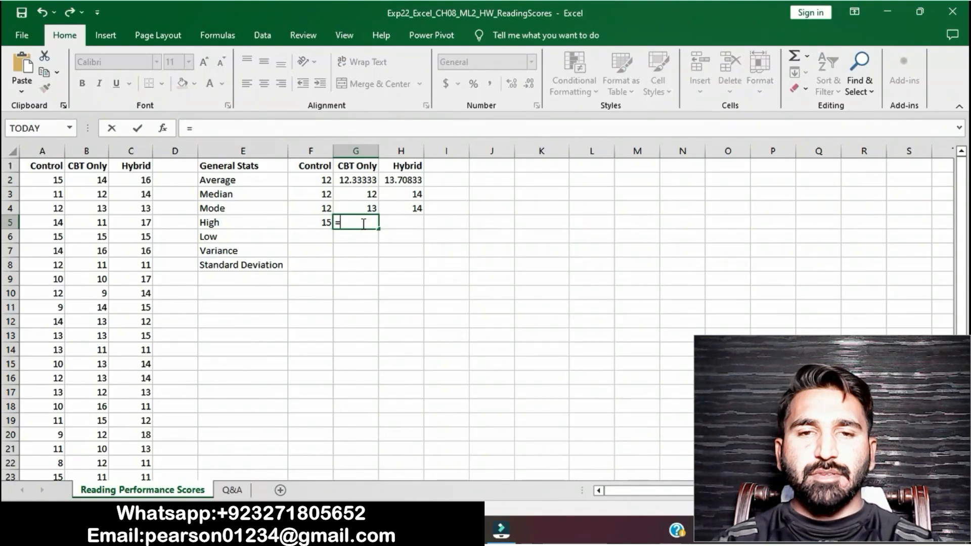
{"action": "type", "text": "M"}
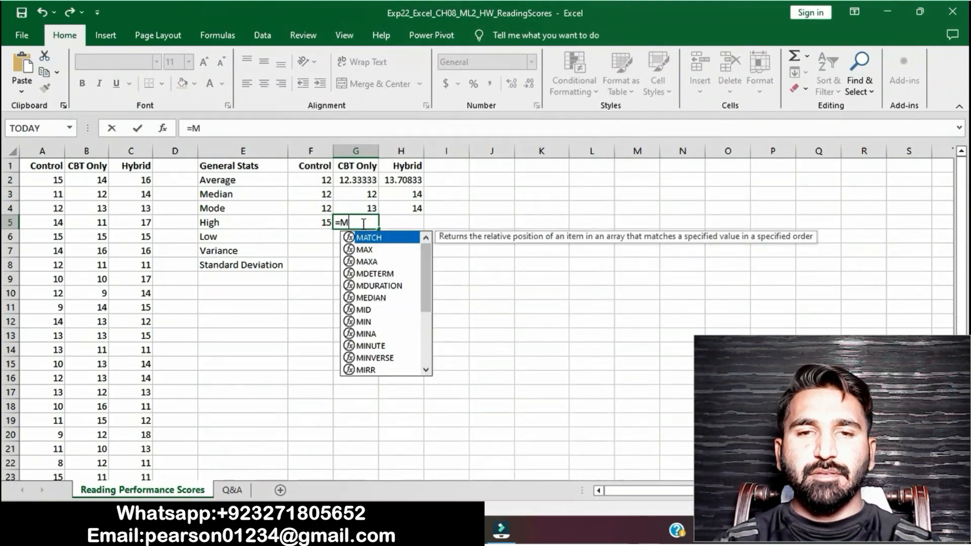
{"action": "type", "text": "AX(B2:"}
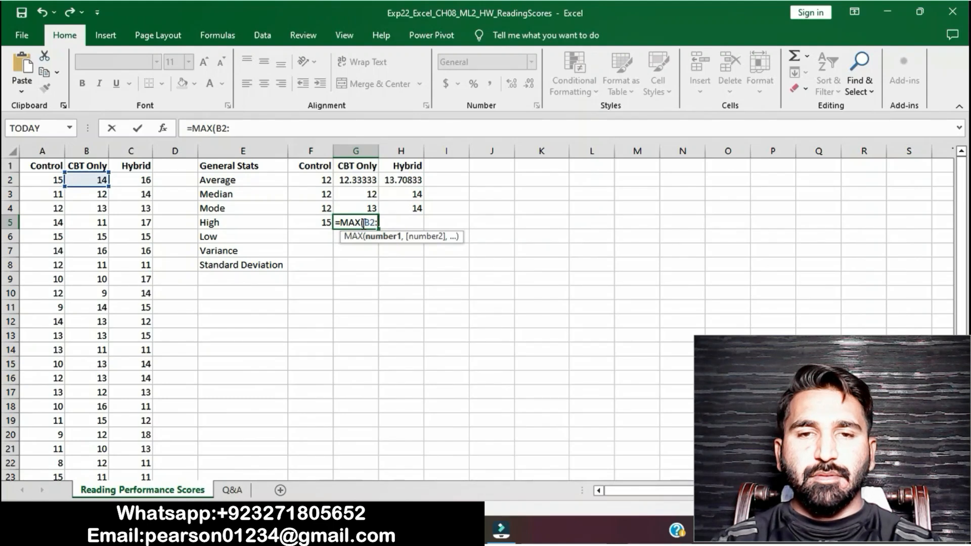
{"action": "type", "text": "B25"}
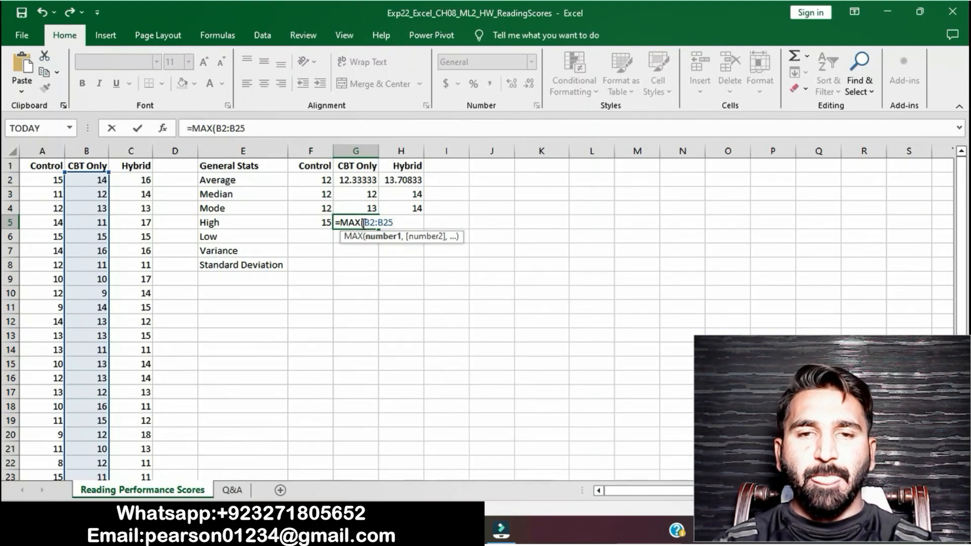
{"action": "type", "text": ")"}
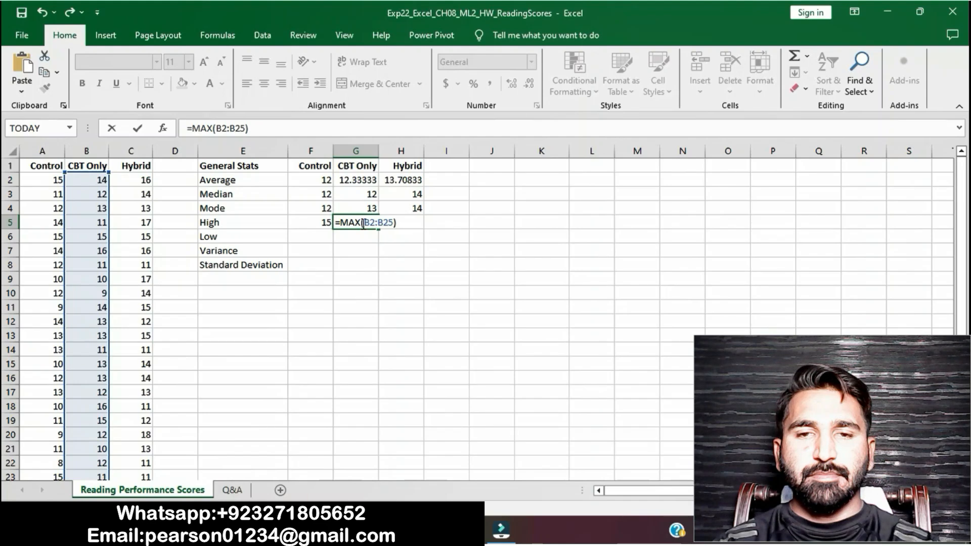
{"action": "key", "text": "Return"}
Enter =MAX(C2:C25) in cell H5 for the Hybrid group
{"action": "left_click", "coordinate": [397, 221]}
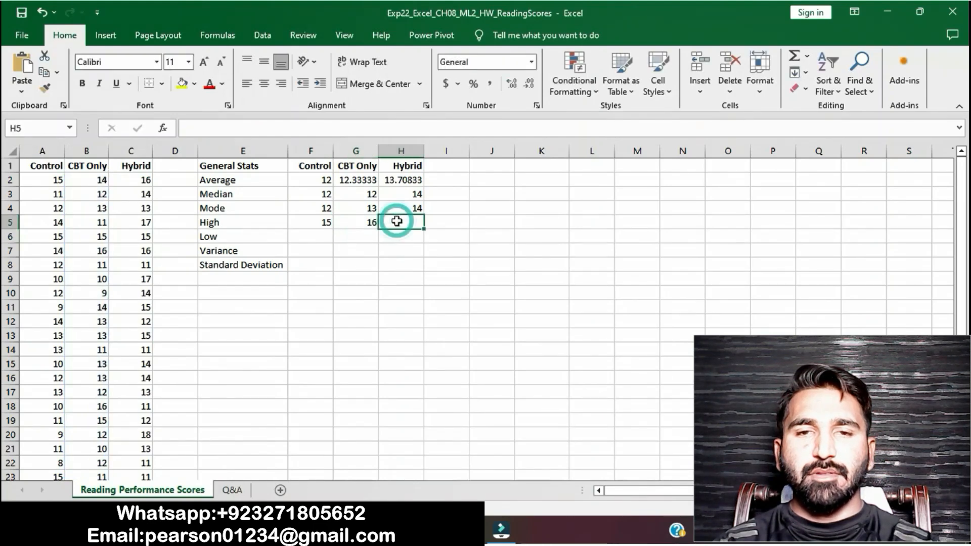
{"action": "type", "text": "="}
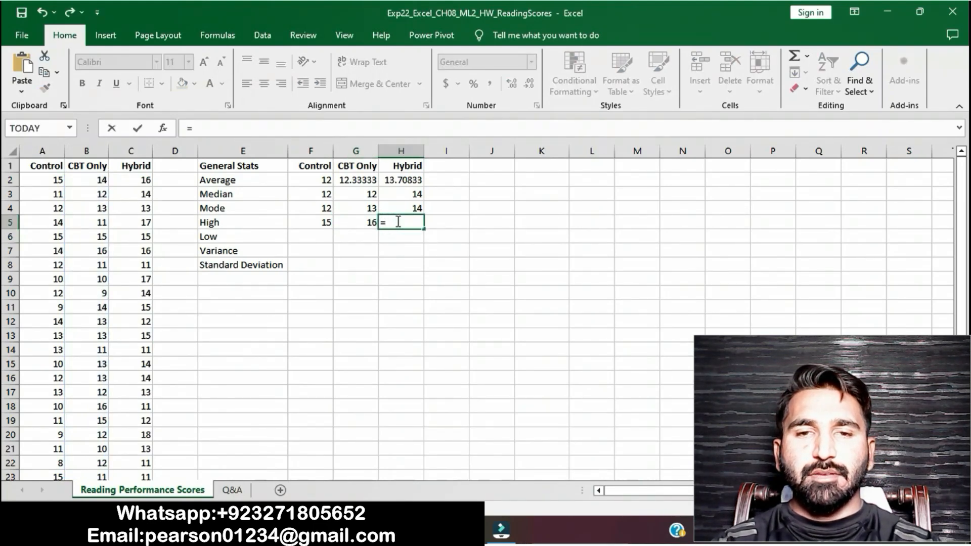
{"action": "type", "text": "MAX"}
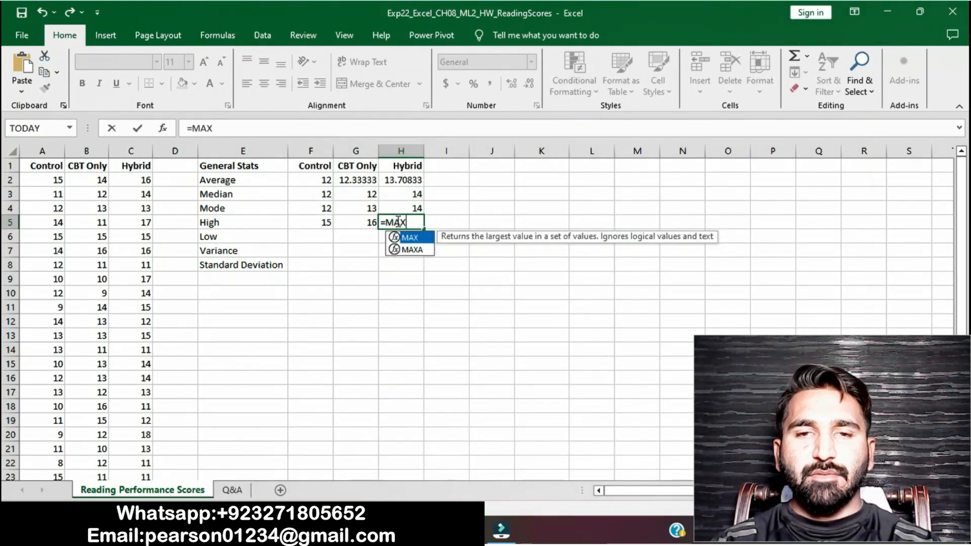
{"action": "type", "text": "("}
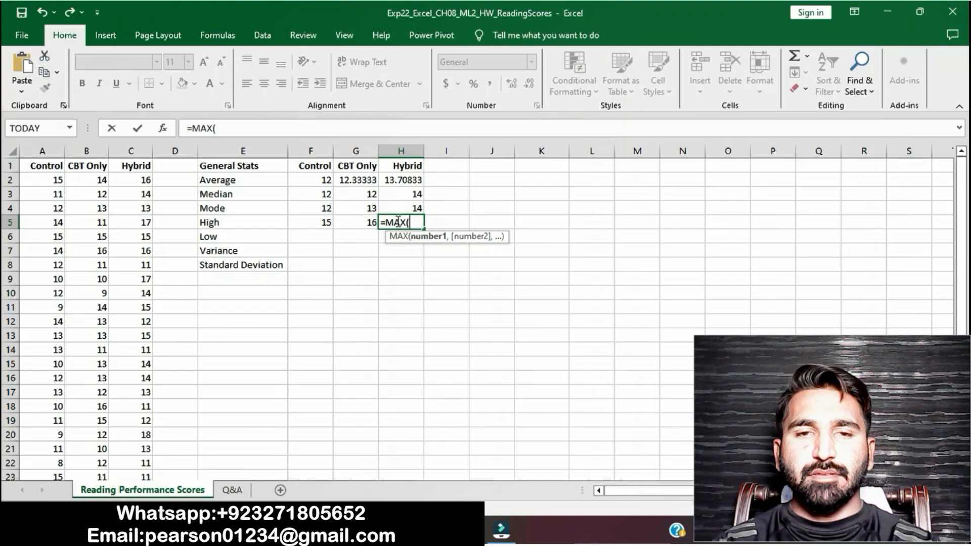
{"action": "type", "text": "C2"}
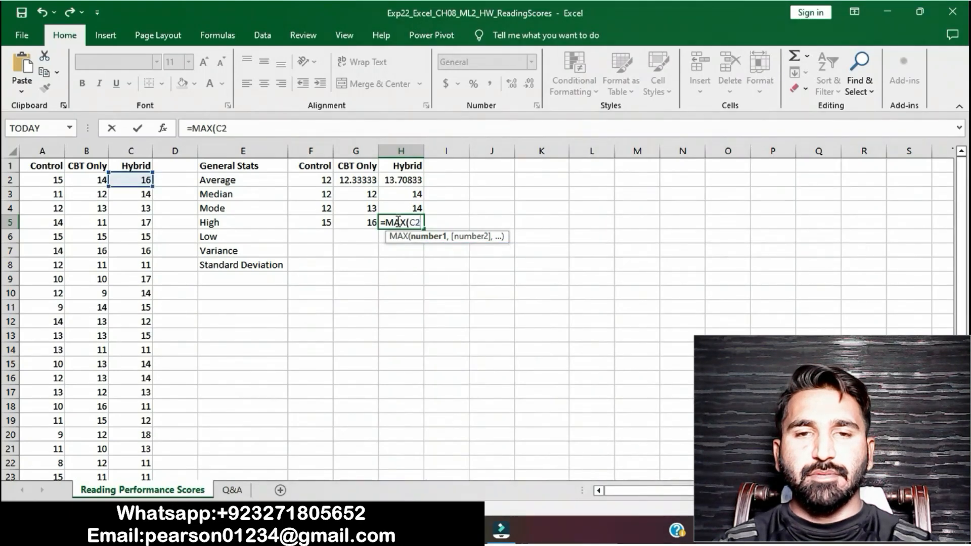
{"action": "type", "text": ";"}
{"action": "type", "text": ":"}
{"action": "type", "text": "C"}
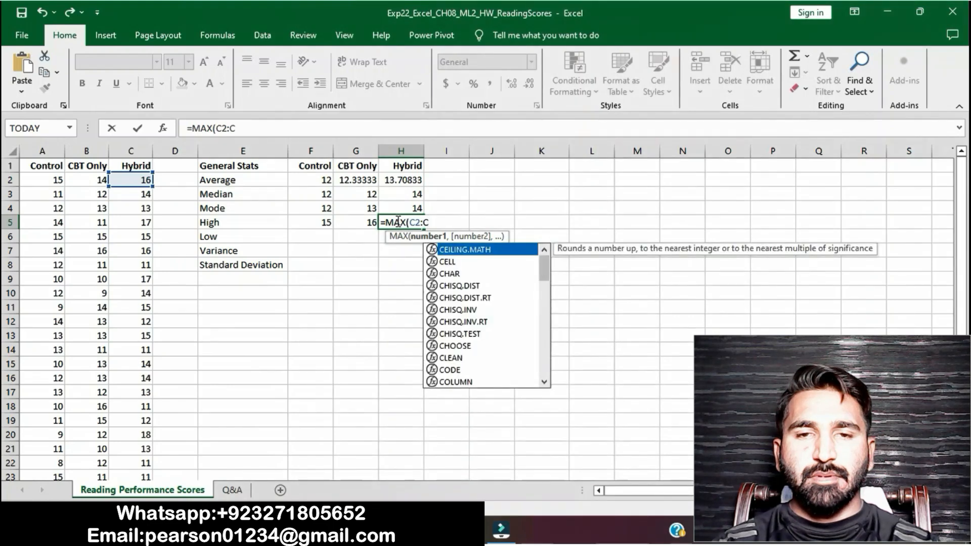
{"action": "type", "text": "25"}
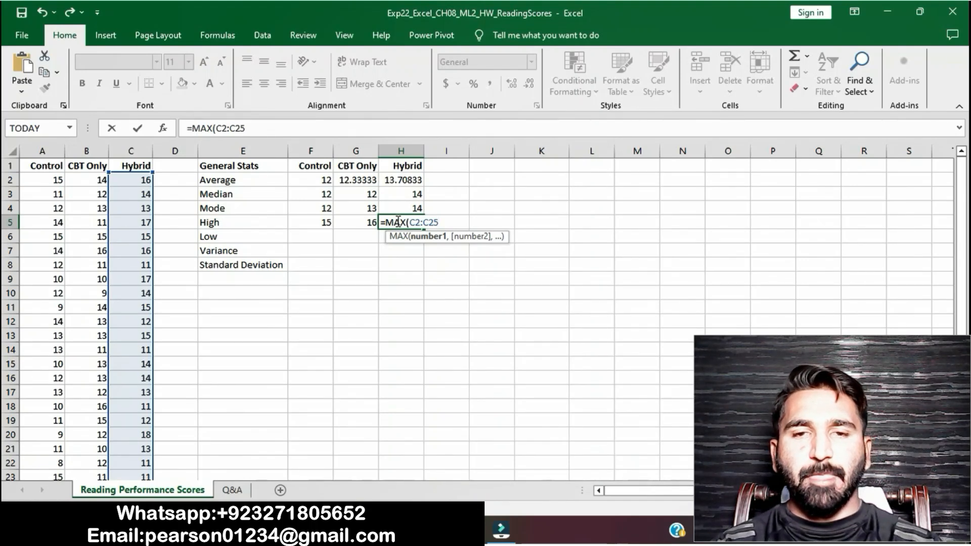
{"action": "type", "text": ")"}
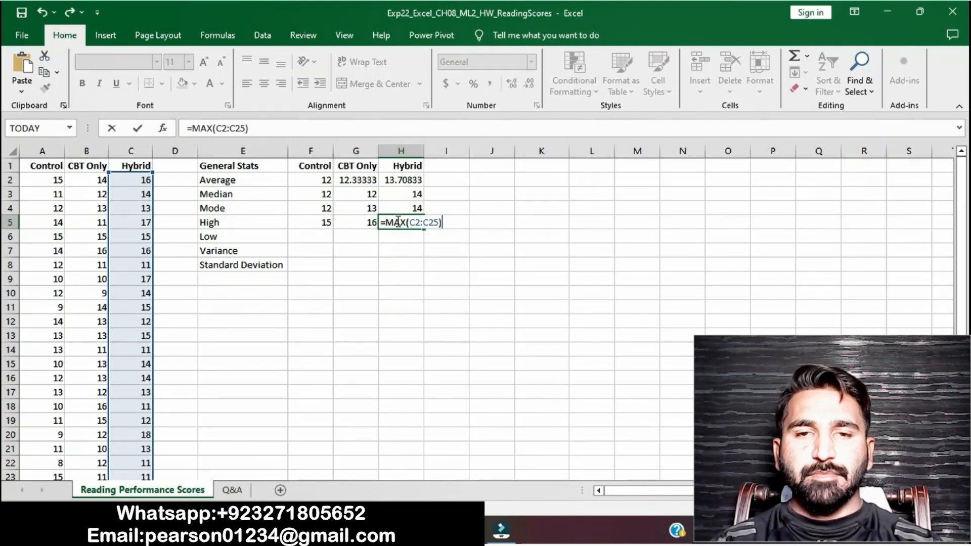
{"action": "key", "text": "Return"}
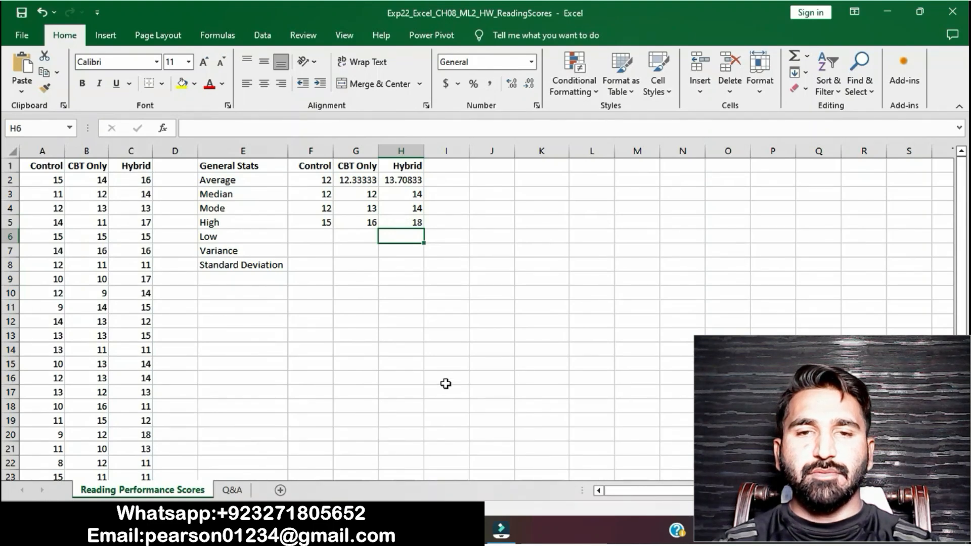
Switch to the Word instructions and remove the yellow highlight from the step 5 instruction about the highest value
{"action": "left_click", "coordinate": [460, 530]}
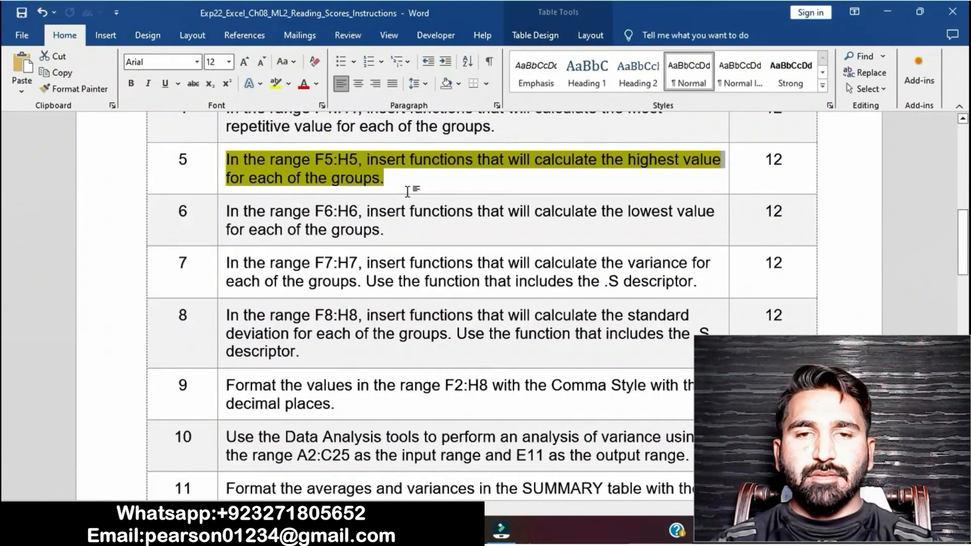
{"action": "left_click", "coordinate": [385, 181]}
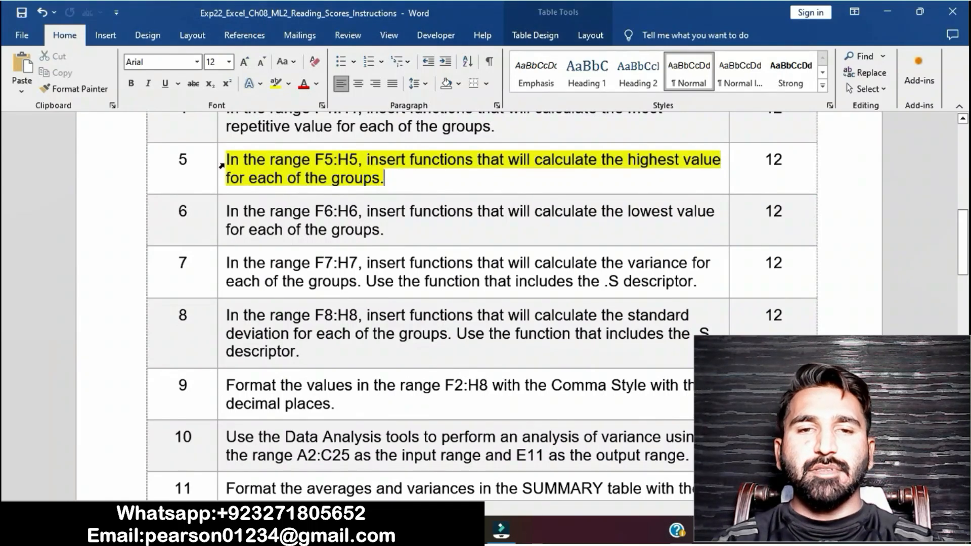
{"action": "left_click", "coordinate": [221, 165]}
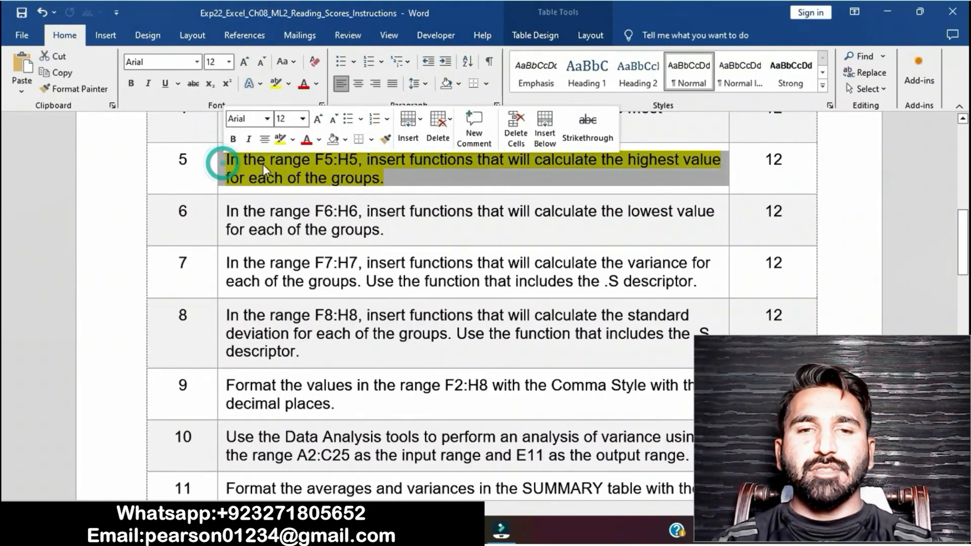
{"action": "left_click", "coordinate": [280, 144]}
{"action": "left_click", "coordinate": [304, 221]}
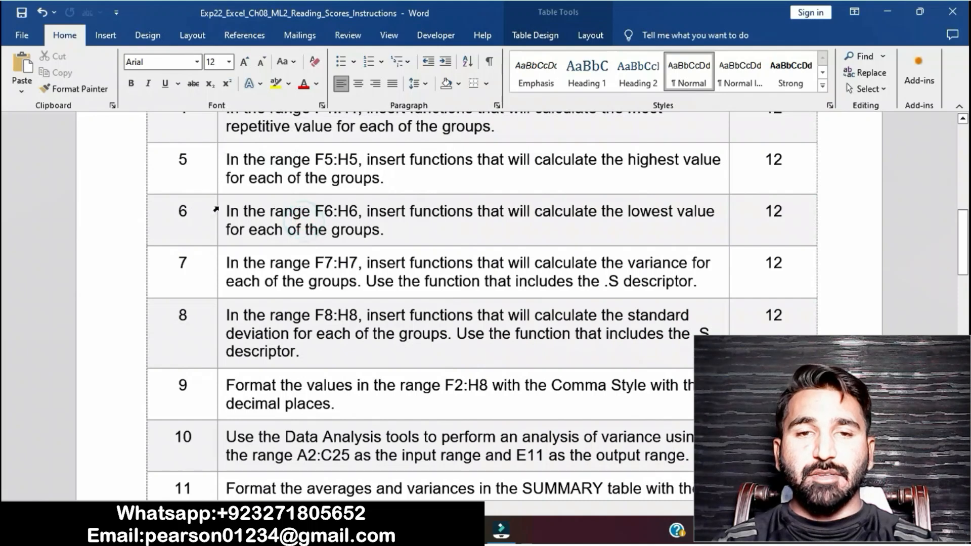
Highlight the step 6 instruction about the lowest value in F6:H6 in yellow and select its text
{"action": "left_click", "coordinate": [216, 212]}
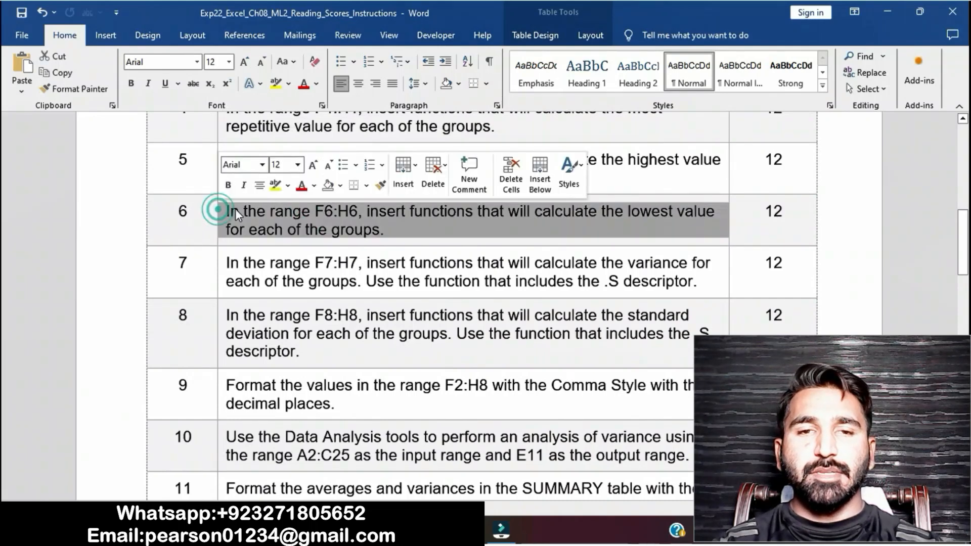
{"action": "left_click", "coordinate": [275, 185]}
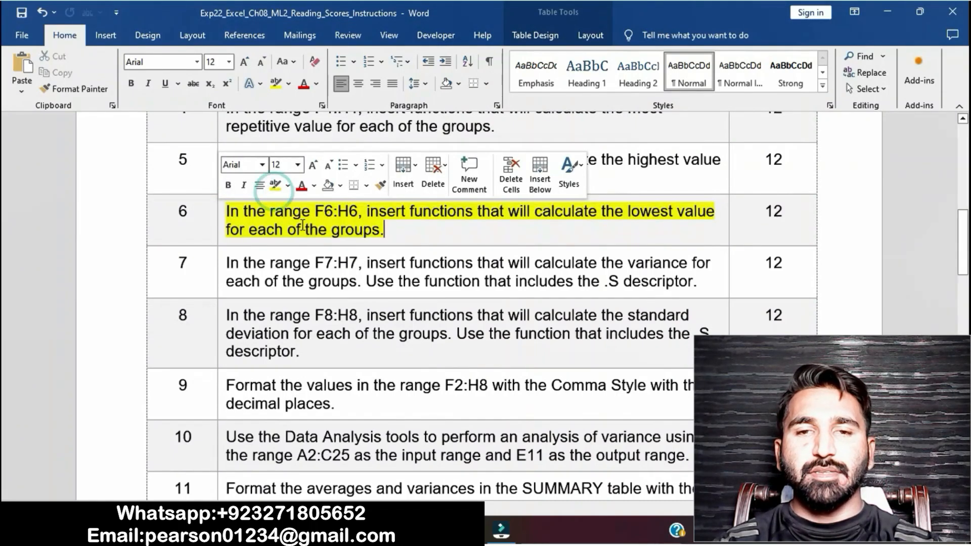
{"action": "left_click", "coordinate": [301, 230]}
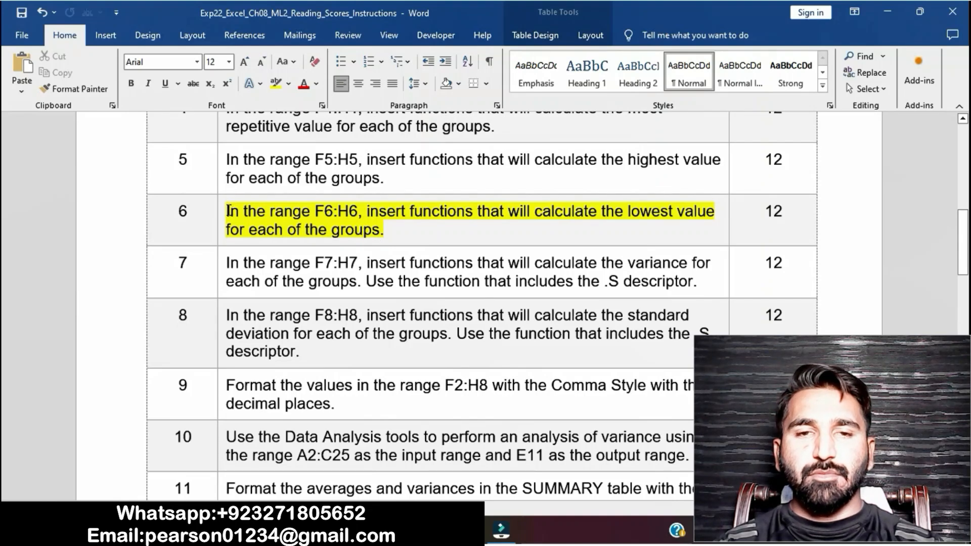
{"action": "left_click", "coordinate": [226, 211]}
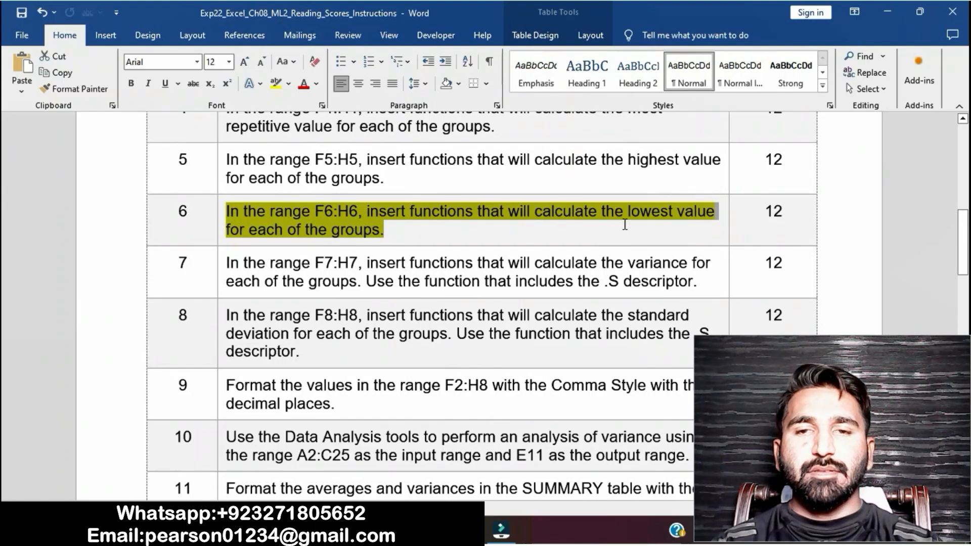
Switch to the Excel workbook and enter =MIN(A2:A25) in cell F6 for the Control group
{"action": "left_click", "coordinate": [450, 530]}
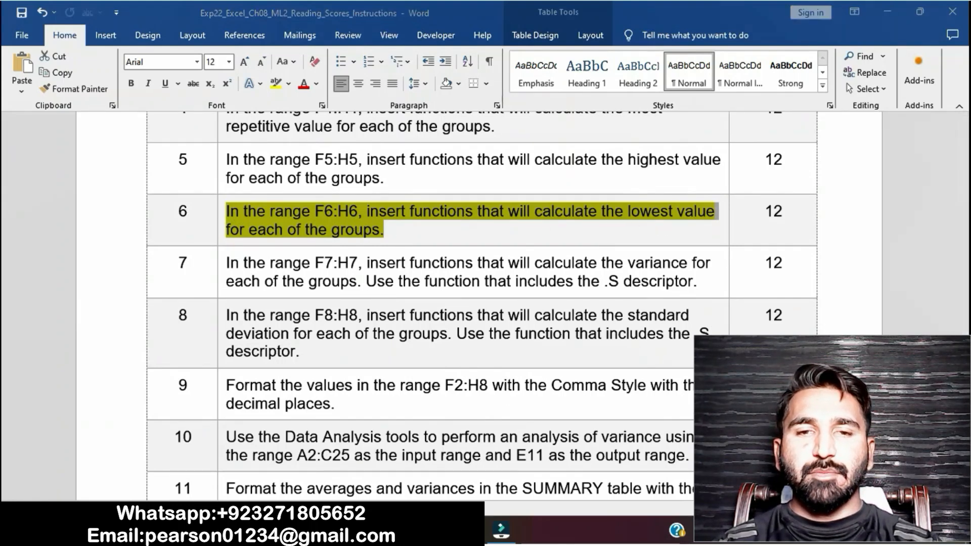
{"action": "left_click", "coordinate": [323, 244]}
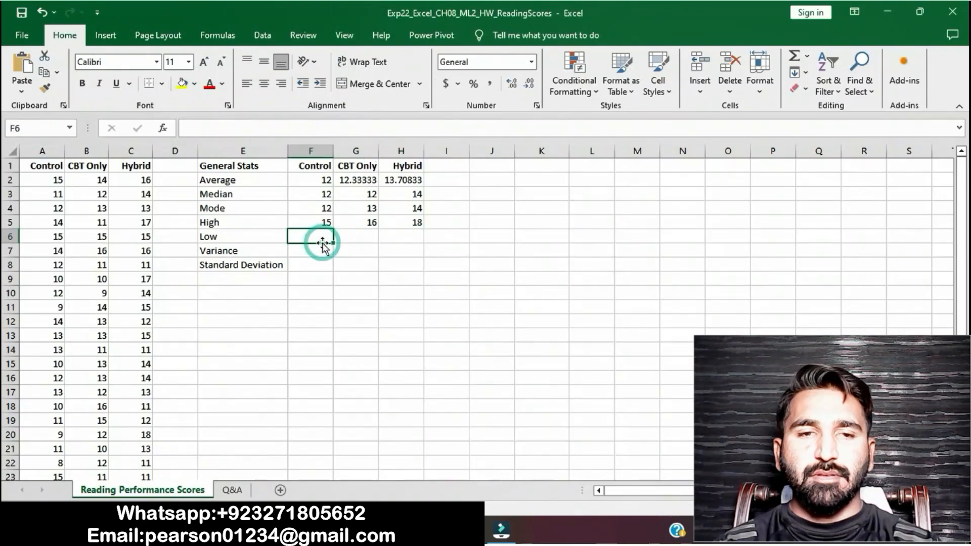
{"action": "type", "text": "="}
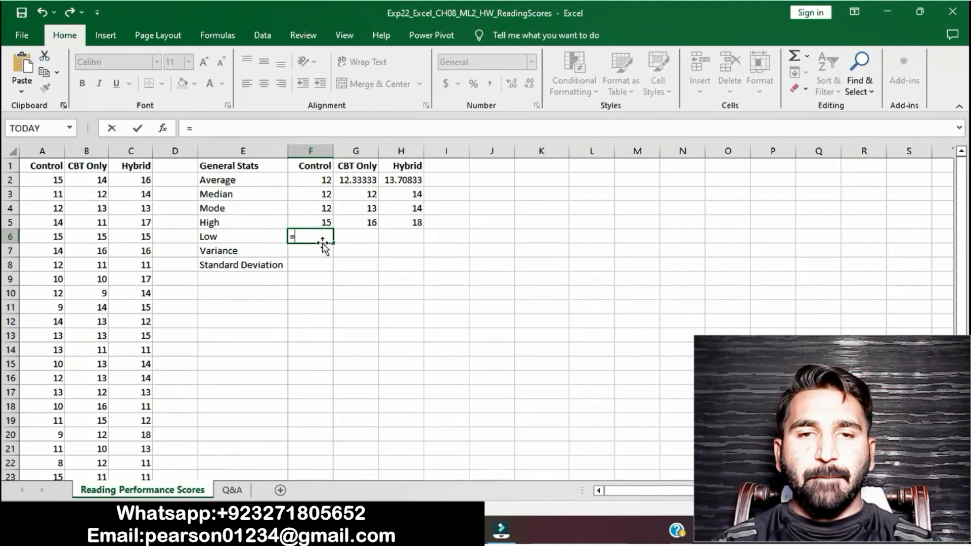
{"action": "type", "text": "MIN"}
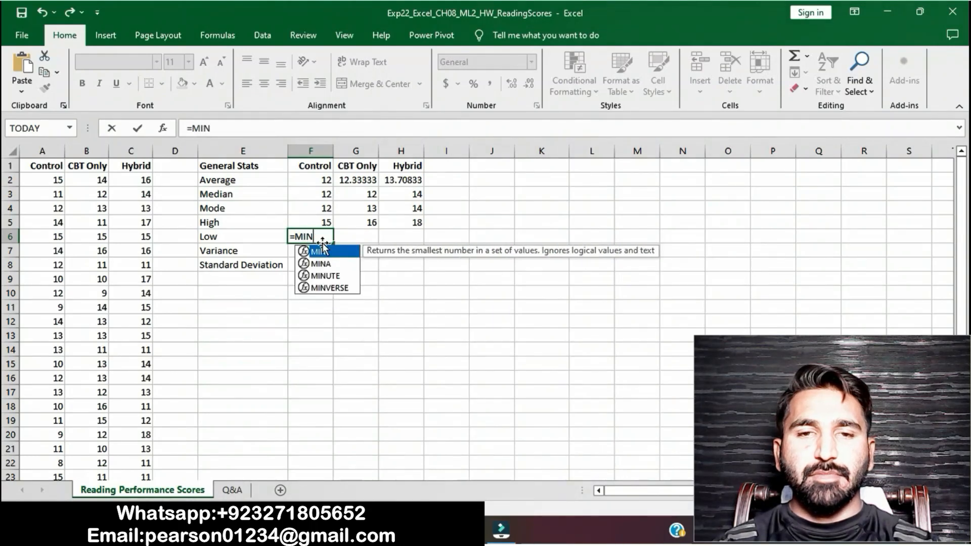
{"action": "type", "text": "("}
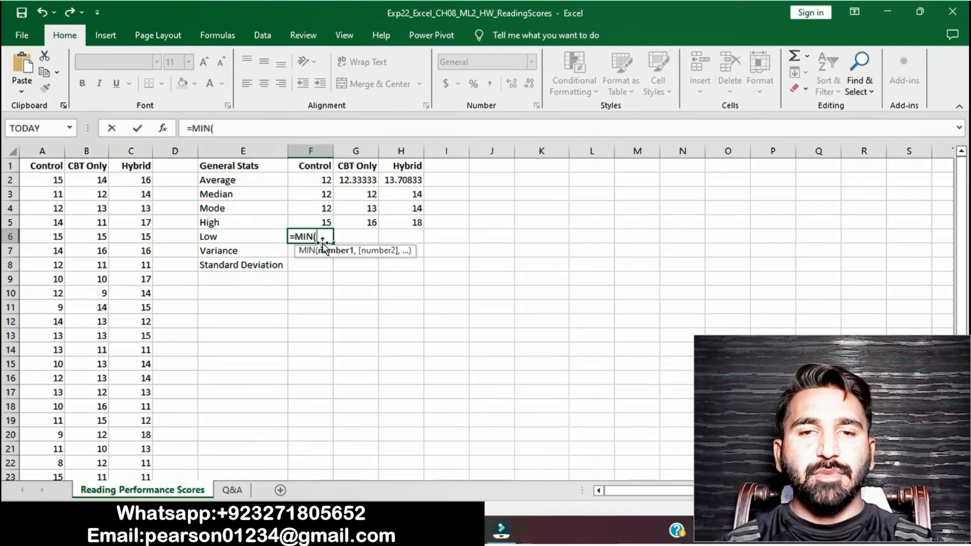
{"action": "type", "text": "A2"}
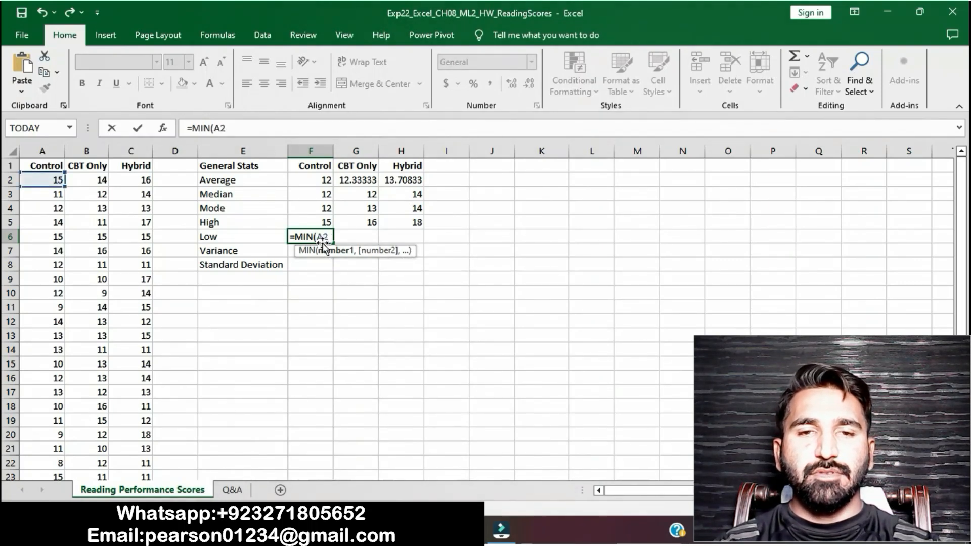
{"action": "type", "text": ":A25"}
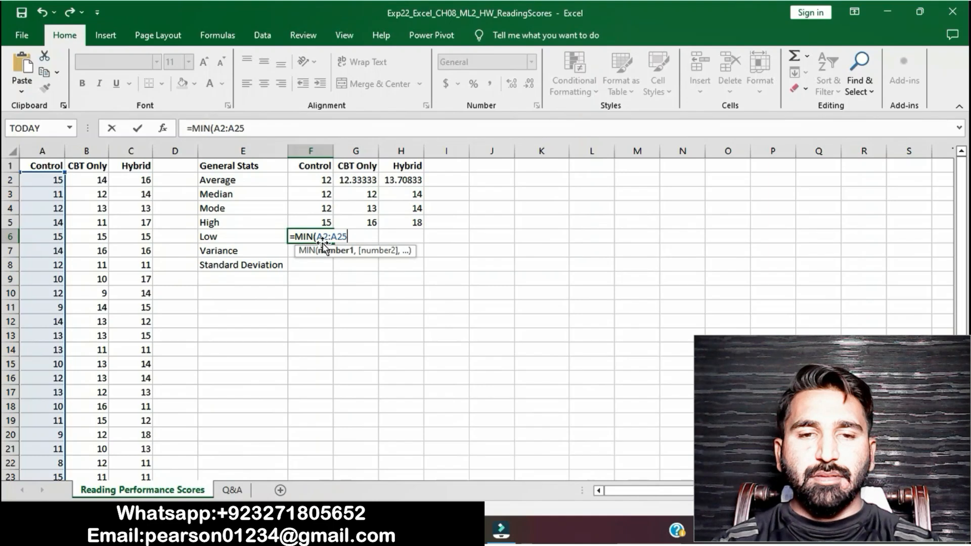
{"action": "type", "text": ")"}
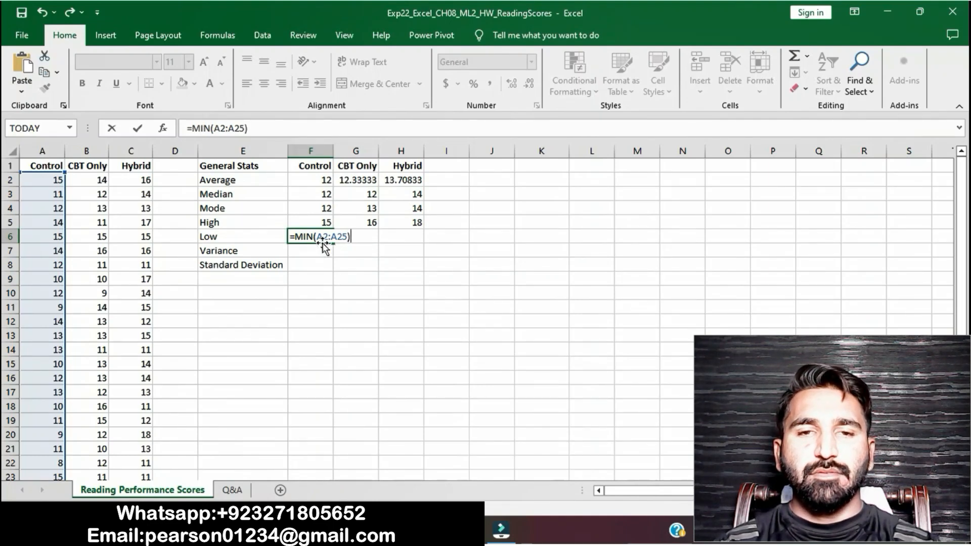
{"action": "key", "text": "Return"}
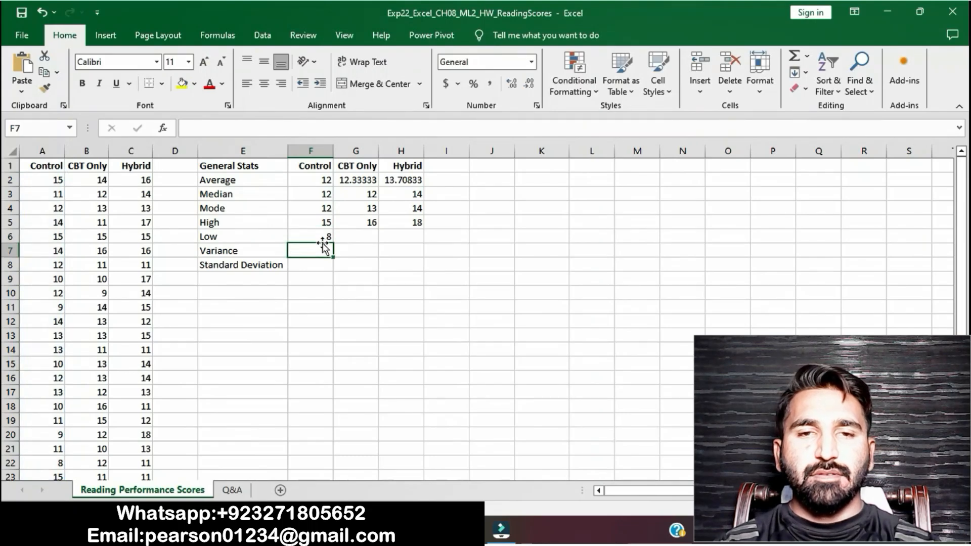
Enter =MIN(B2:B25) in cell G6 for the CBT Only group
{"action": "left_click", "coordinate": [354, 235]}
{"action": "type", "text": "="}
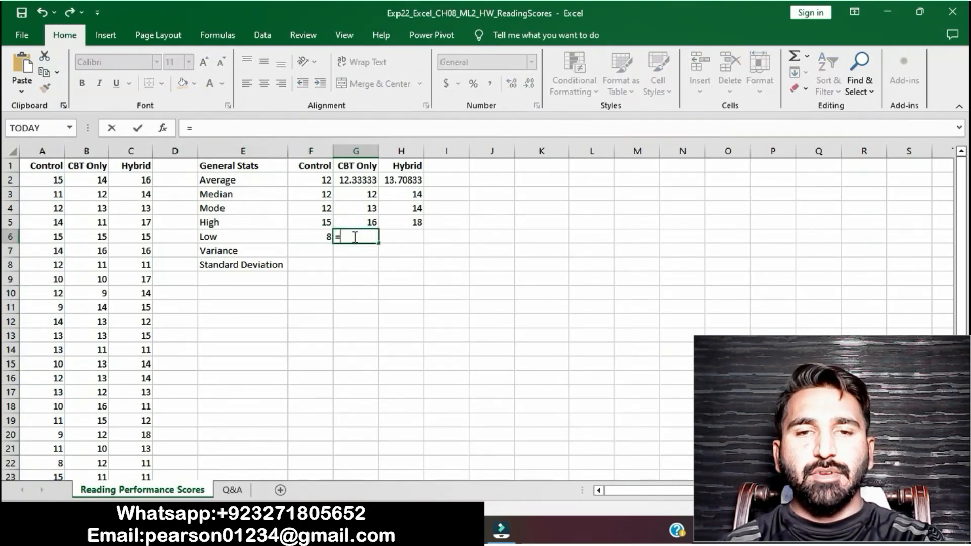
{"action": "type", "text": "MIN"}
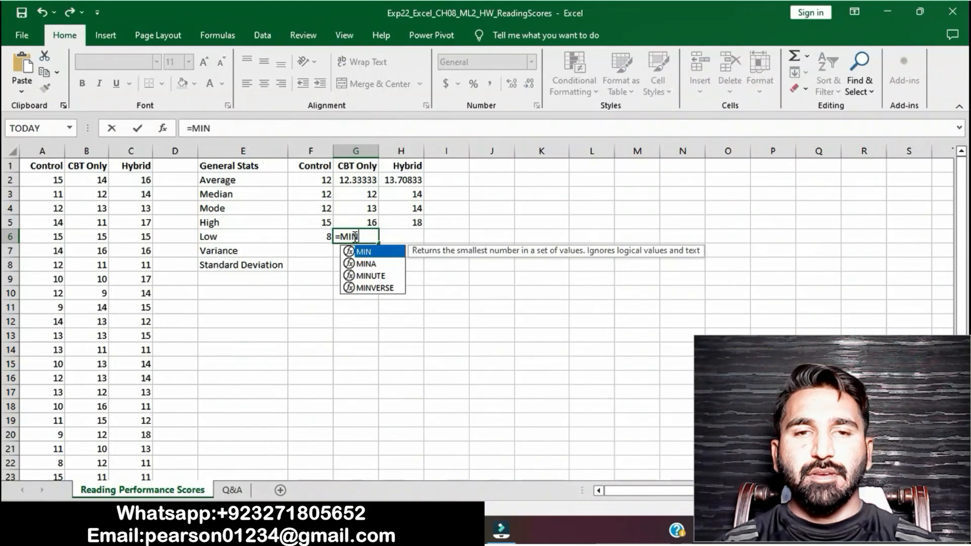
{"action": "type", "text": "("}
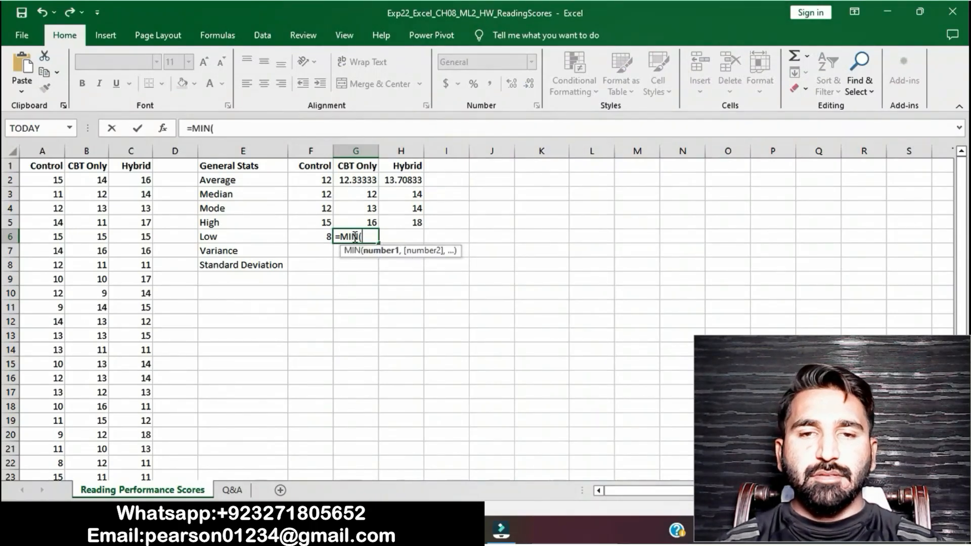
{"action": "type", "text": "B2"}
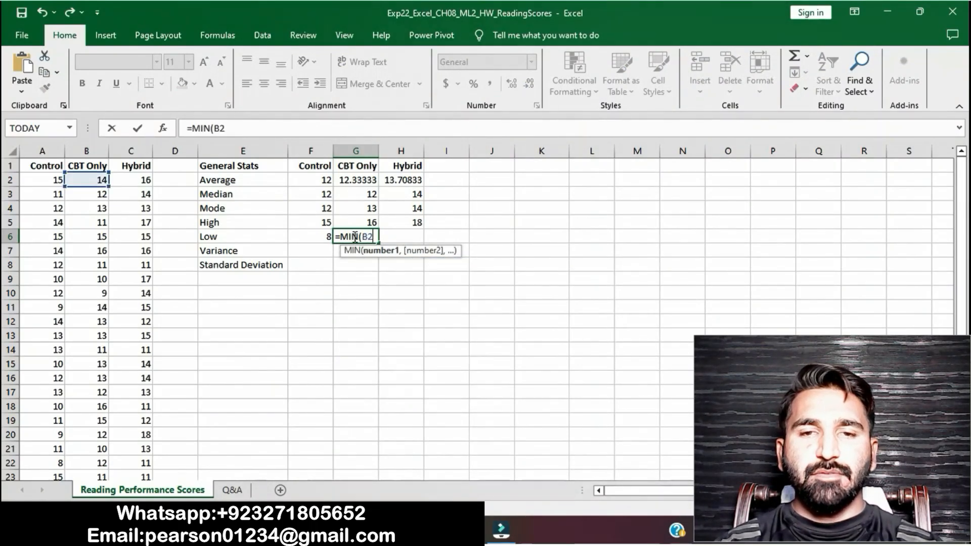
{"action": "type", "text": ":B25"}
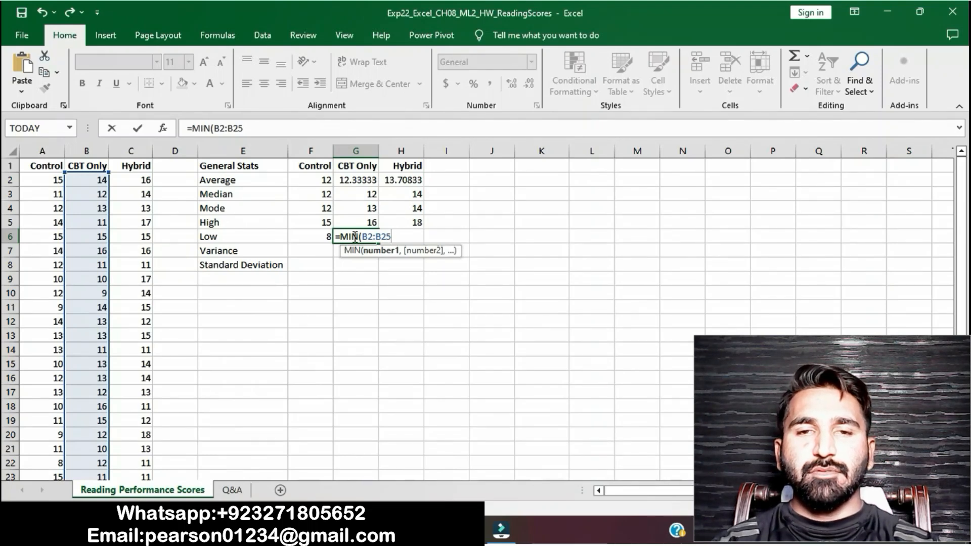
{"action": "type", "text": ")"}
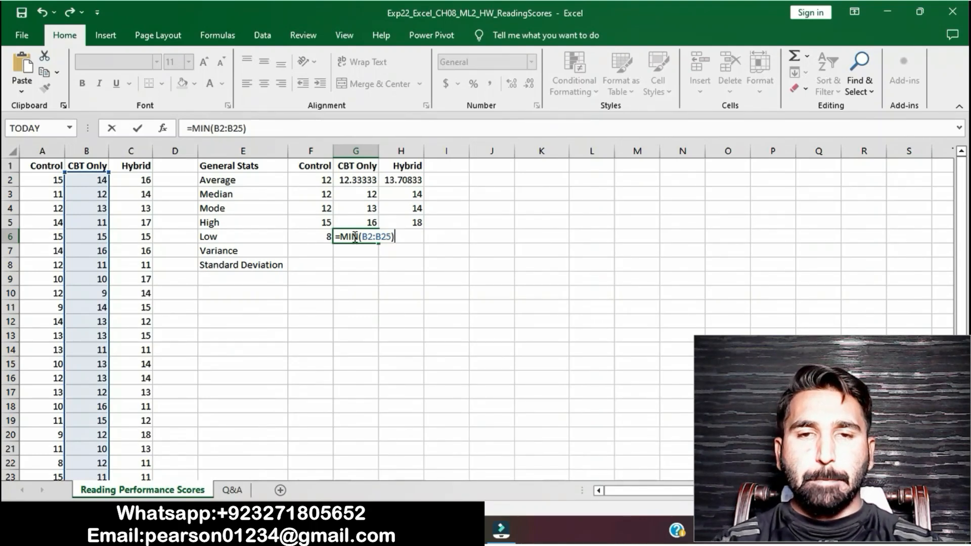
{"action": "key", "text": "Return"}
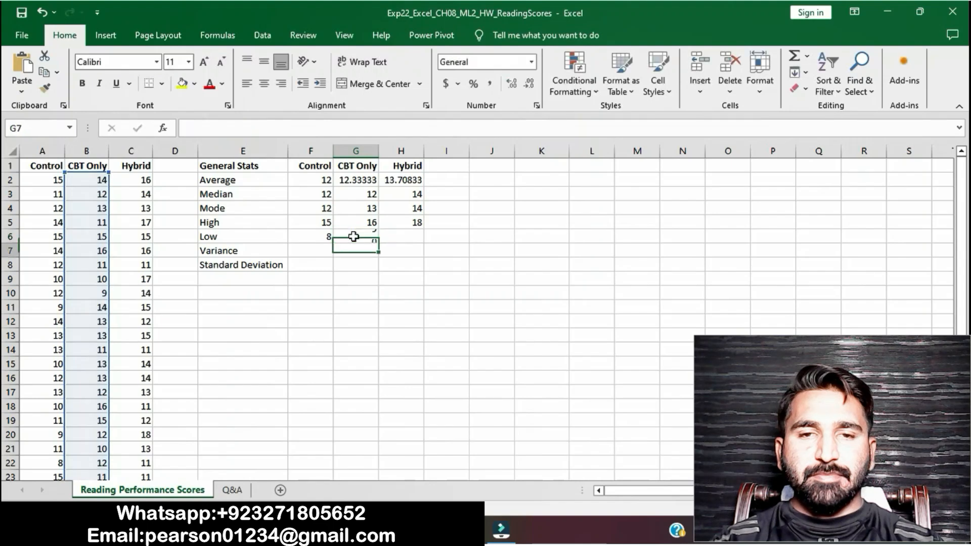
Enter =MIN(C2:C25) in cell H6 for the Hybrid group
{"action": "left_click", "coordinate": [411, 237]}
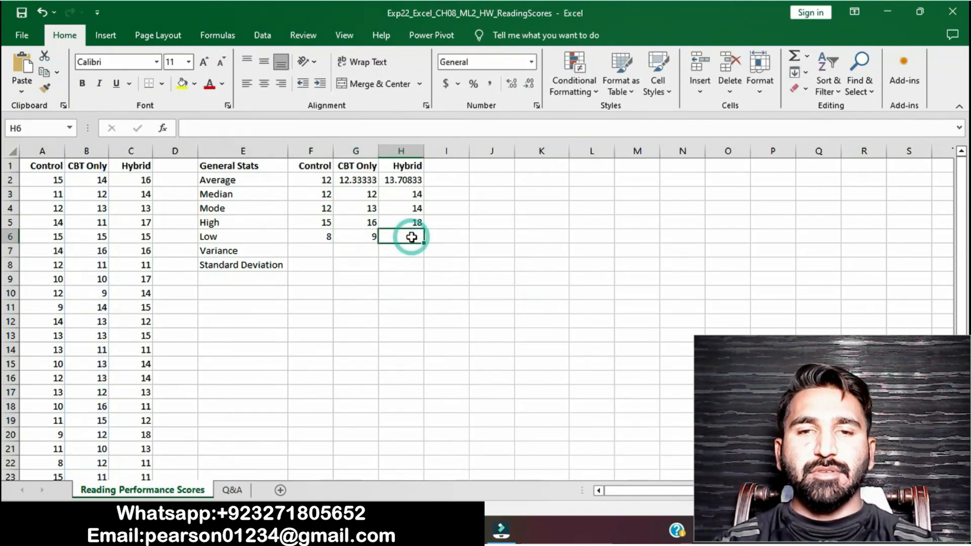
{"action": "type", "text": "="}
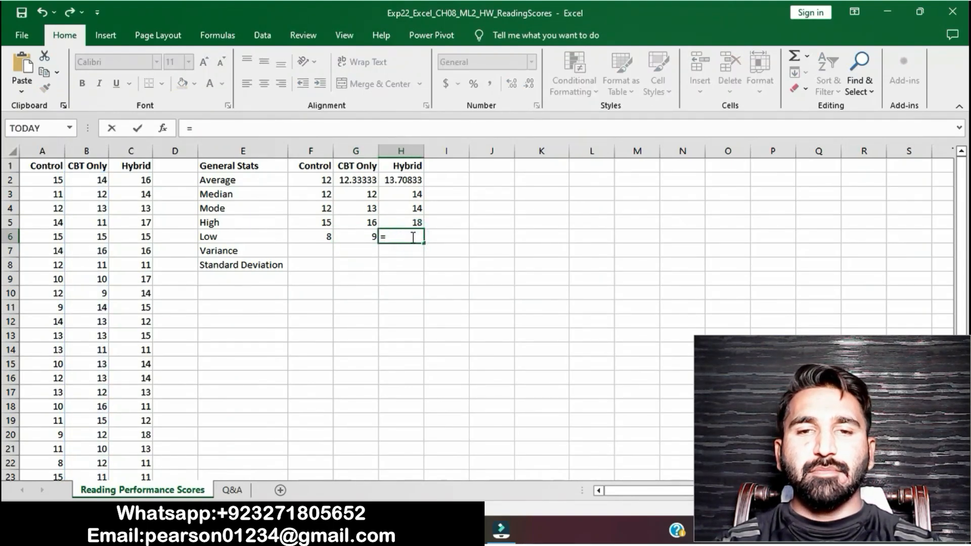
{"action": "type", "text": "MIN"}
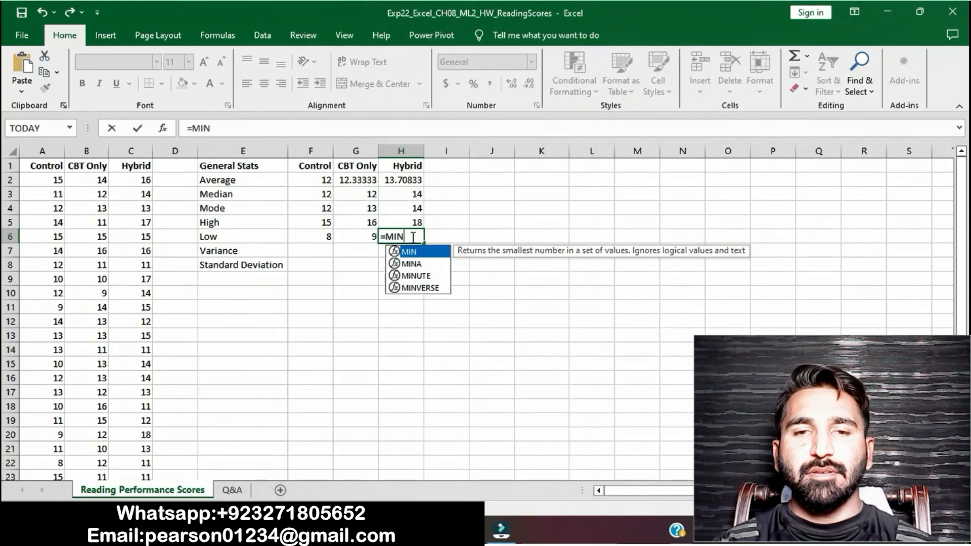
{"action": "type", "text": "("}
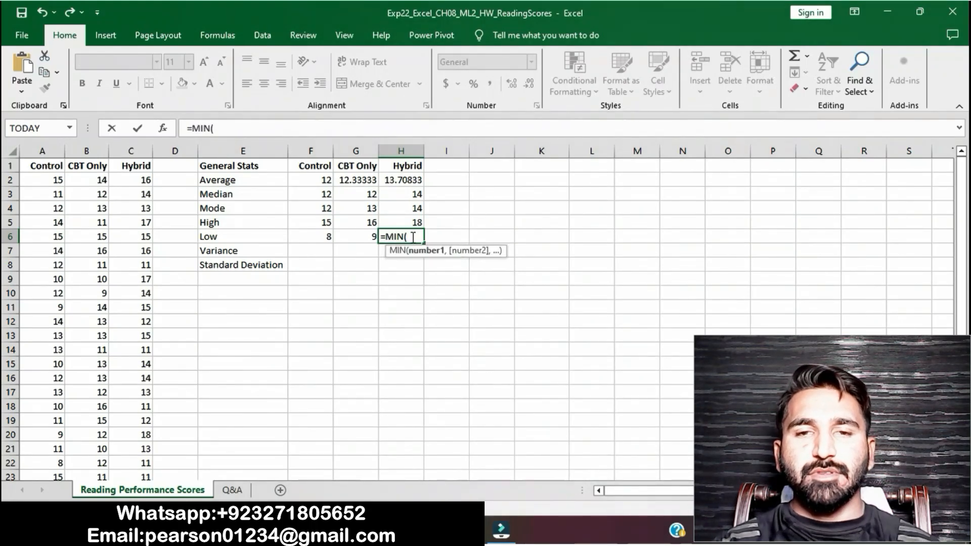
{"action": "type", "text": "C2"}
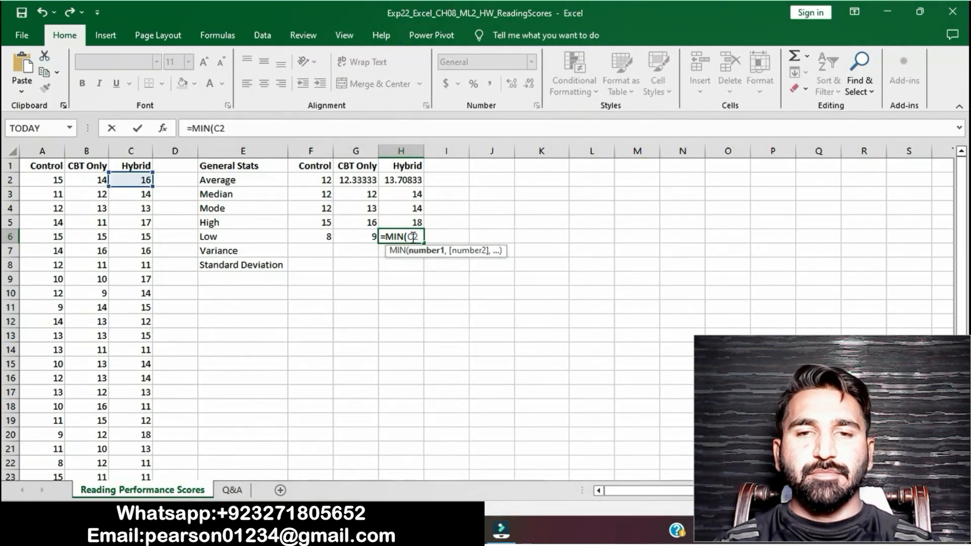
{"action": "type", "text": ":C25"}
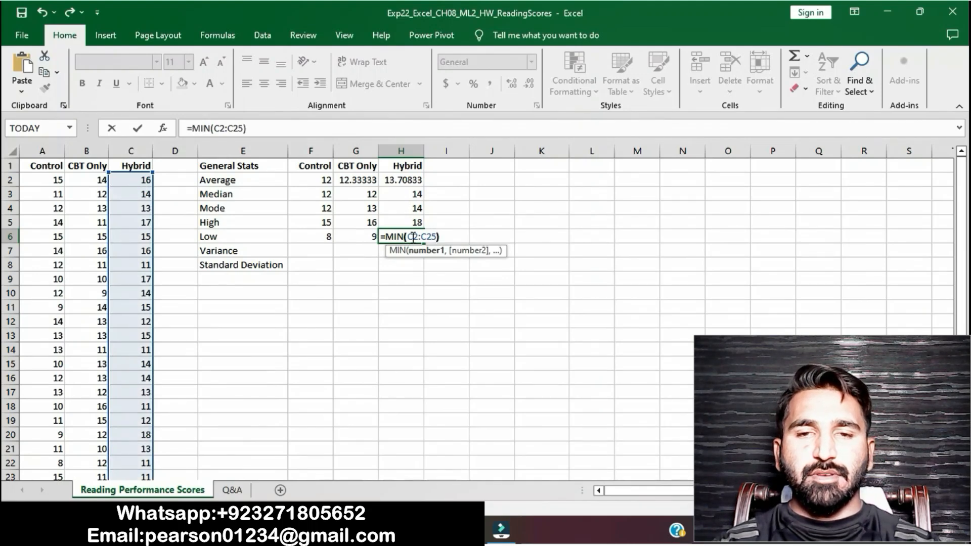
{"action": "key", "text": "Return"}
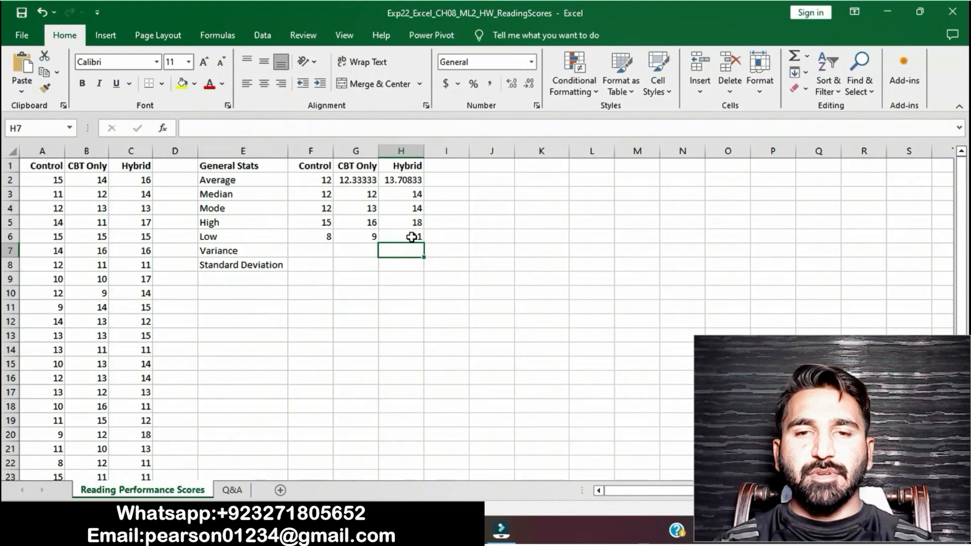
Switch to the Word instructions and remove the yellow highlight from the step 6 instruction about the lowest value
{"action": "key", "text": "alt+Tab"}
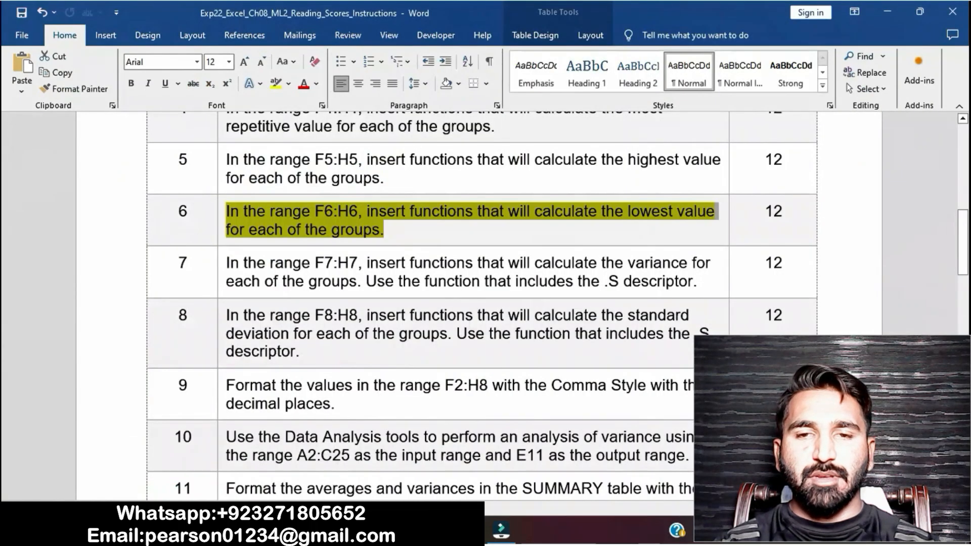
{"action": "left_click", "coordinate": [306, 230]}
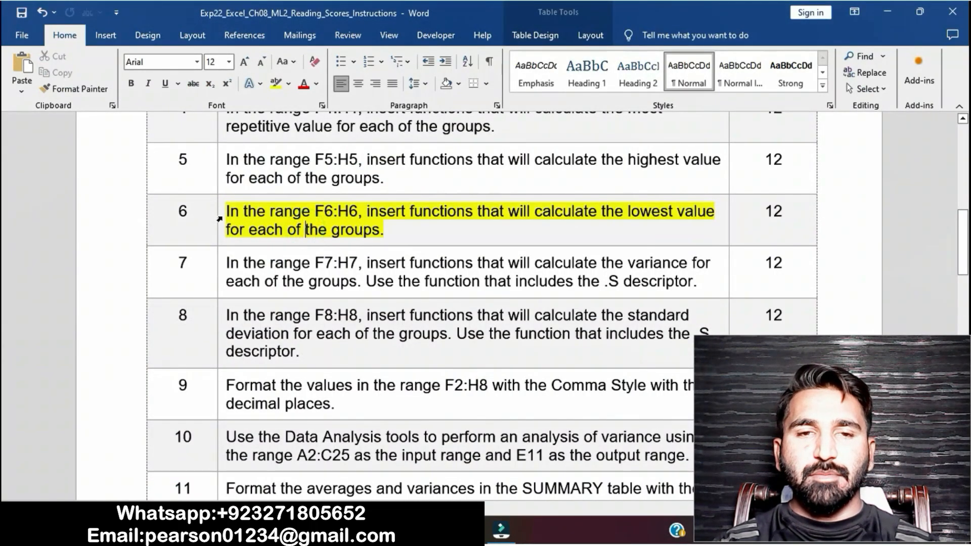
{"action": "left_click", "coordinate": [219, 218]}
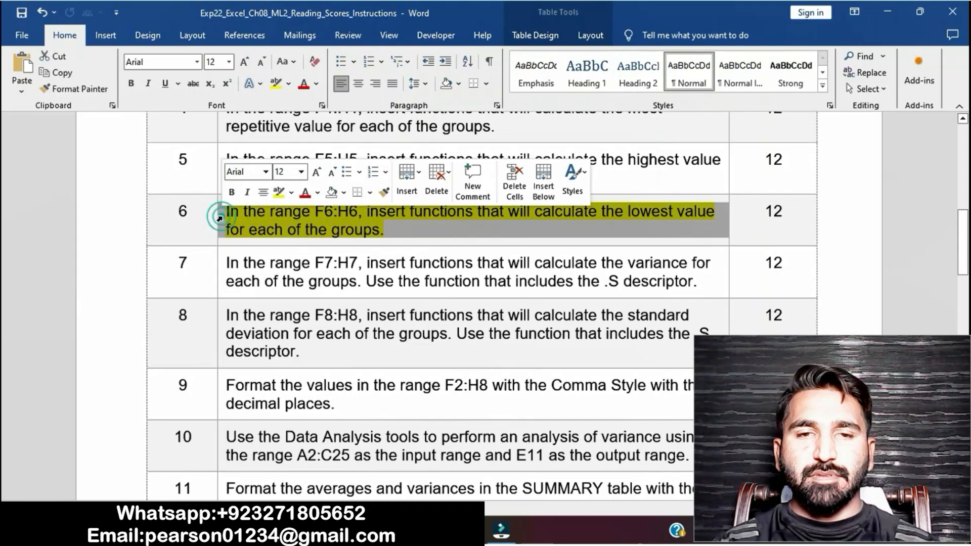
{"action": "left_click", "coordinate": [280, 201]}
{"action": "left_click", "coordinate": [313, 284]}
Highlight the step 7 instruction about the variance in F7:H7 in yellow and select its text
{"action": "scroll", "coordinate": [314, 288], "scroll_direction": "down", "scroll_amount": 6}
{"action": "scroll", "coordinate": [314, 287], "scroll_direction": "up", "scroll_amount": 6}
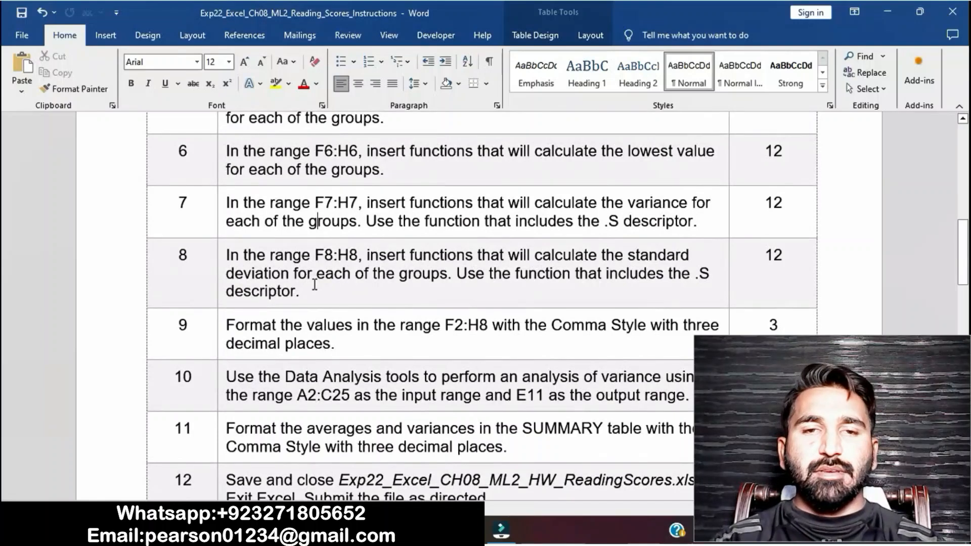
{"action": "left_click", "coordinate": [222, 209]}
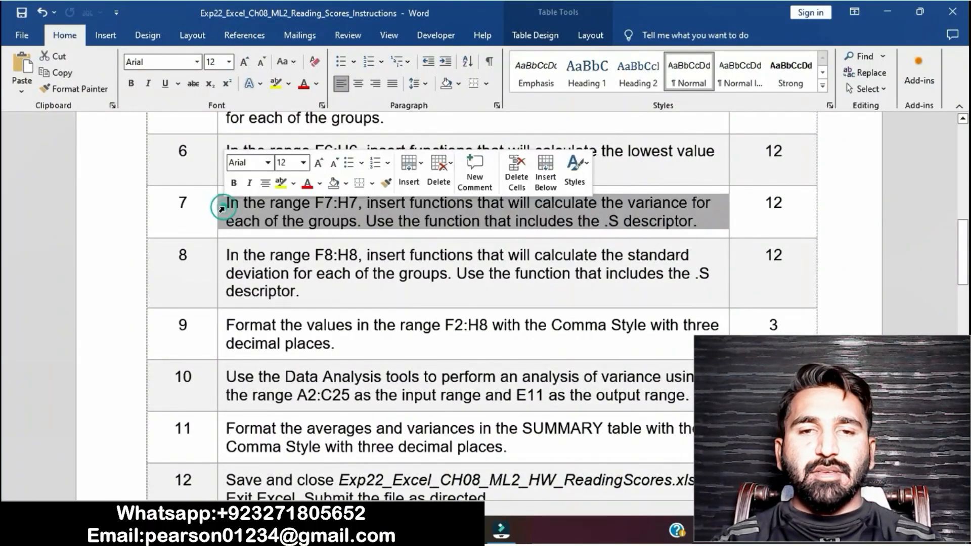
{"action": "left_click", "coordinate": [280, 185]}
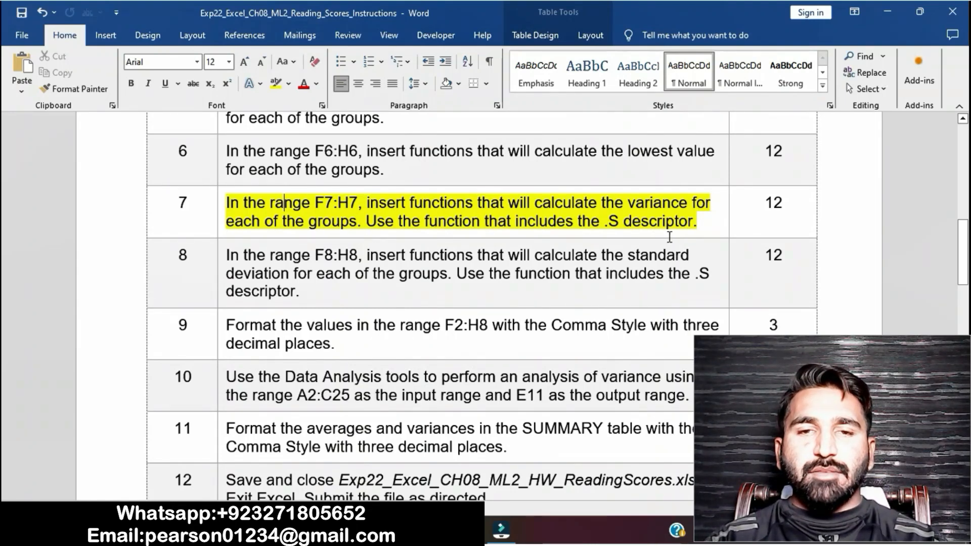
{"action": "left_click_drag", "start_coordinate": [230, 205], "coordinate": [704, 220]}
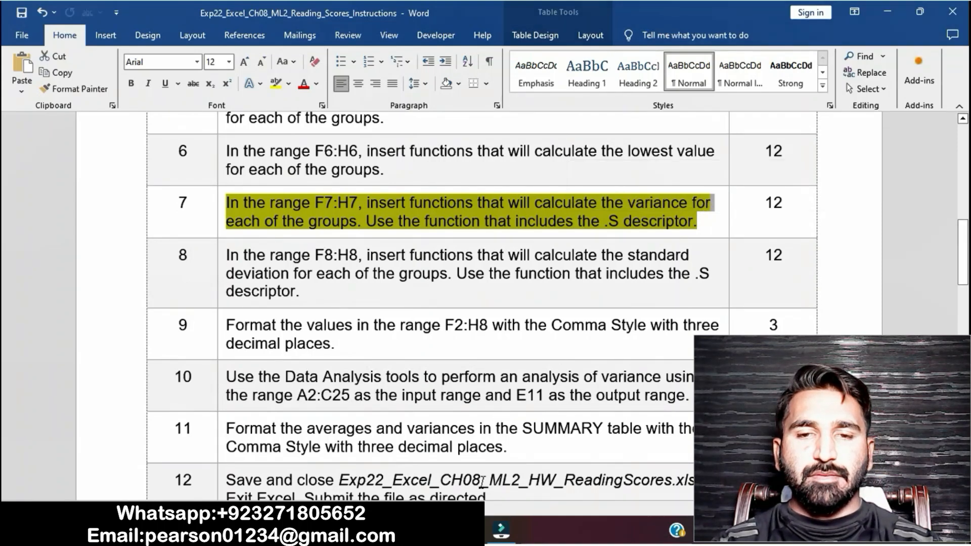
Switch to the Excel workbook and enter =VAR.S(A2:A25) in cell F7 for the Control group
{"action": "key", "text": "alt+Tab"}
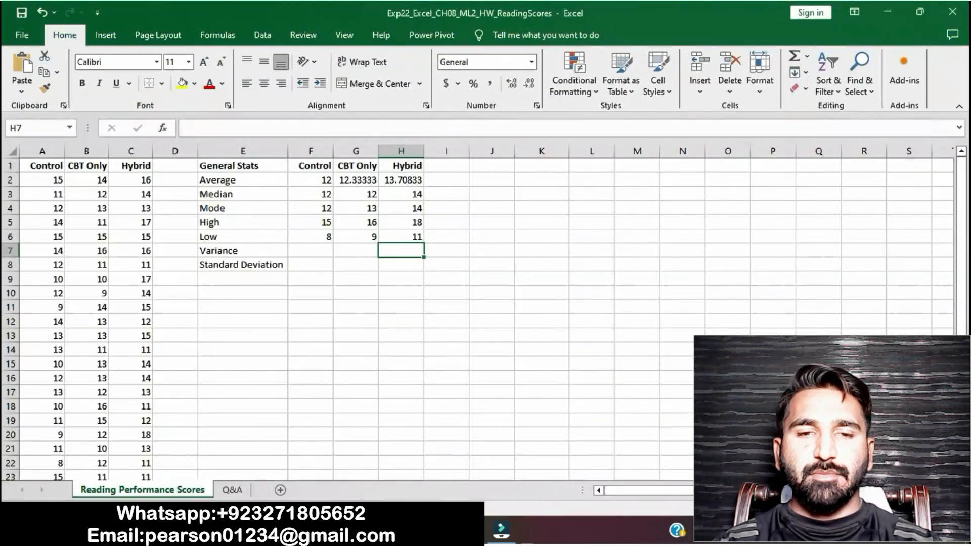
{"action": "left_click", "coordinate": [315, 254]}
{"action": "type", "text": "="}
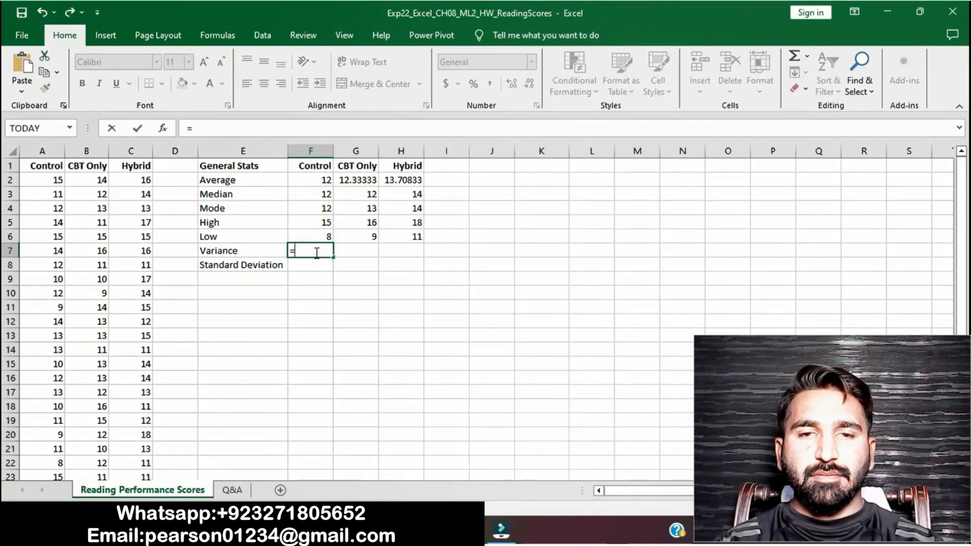
{"action": "type", "text": "VA"}
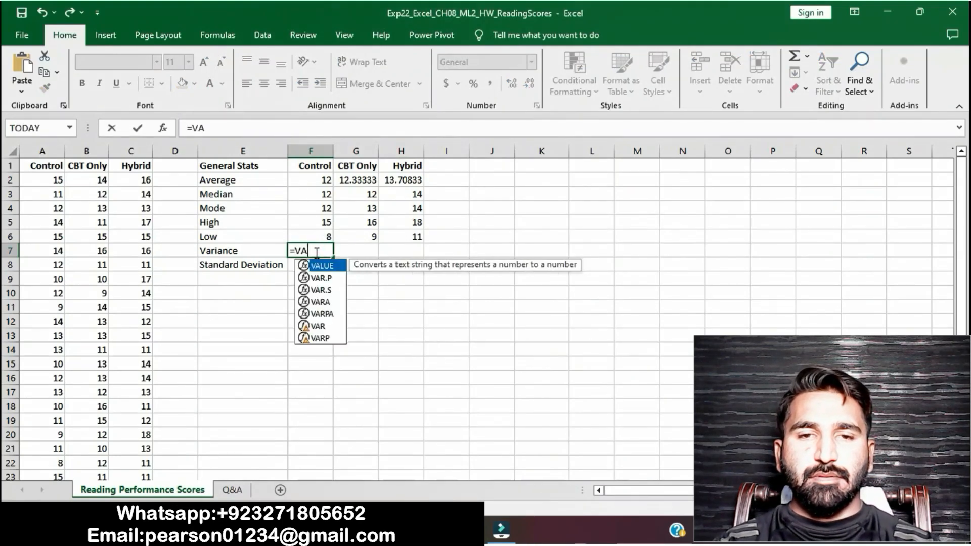
{"action": "type", "text": "R.S"}
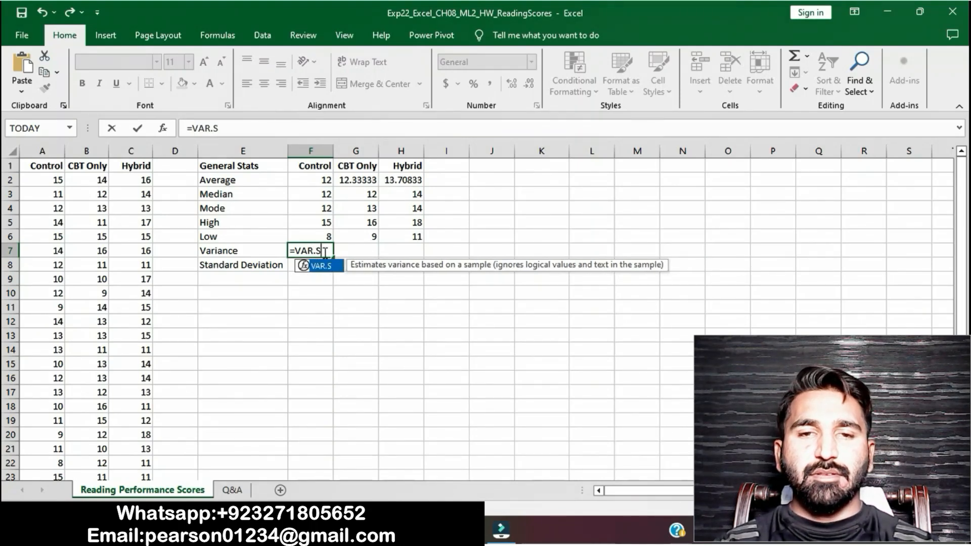
{"action": "type", "text": "(A2"}
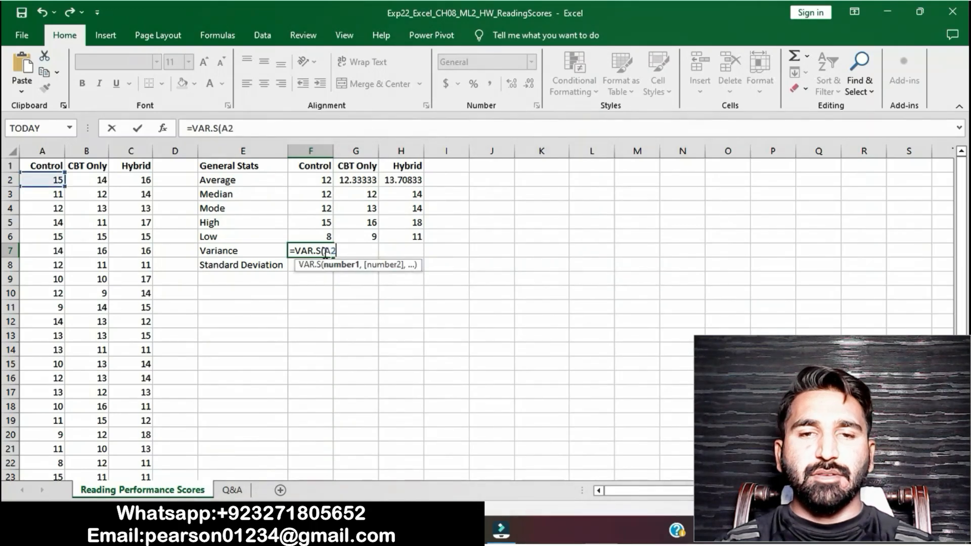
{"action": "type", "text": ":"}
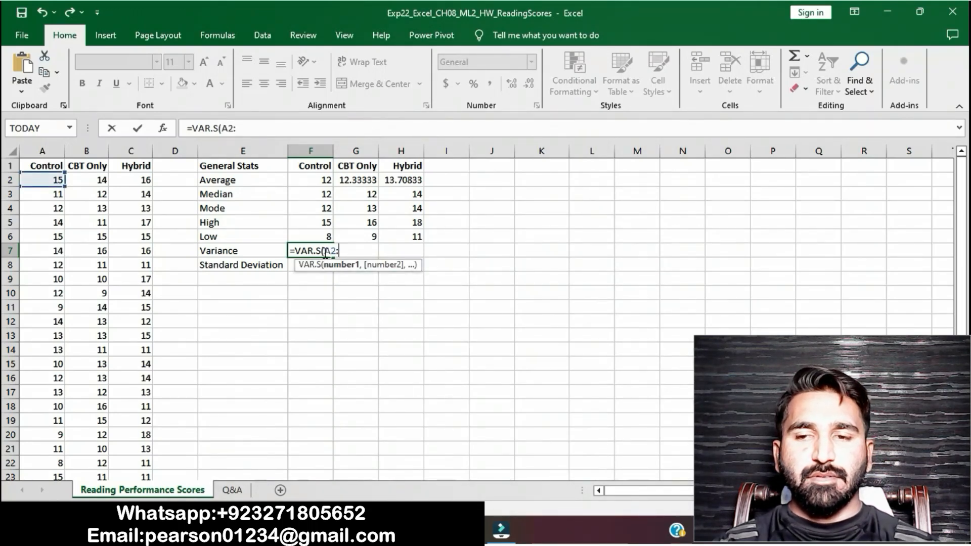
{"action": "type", "text": "A25"}
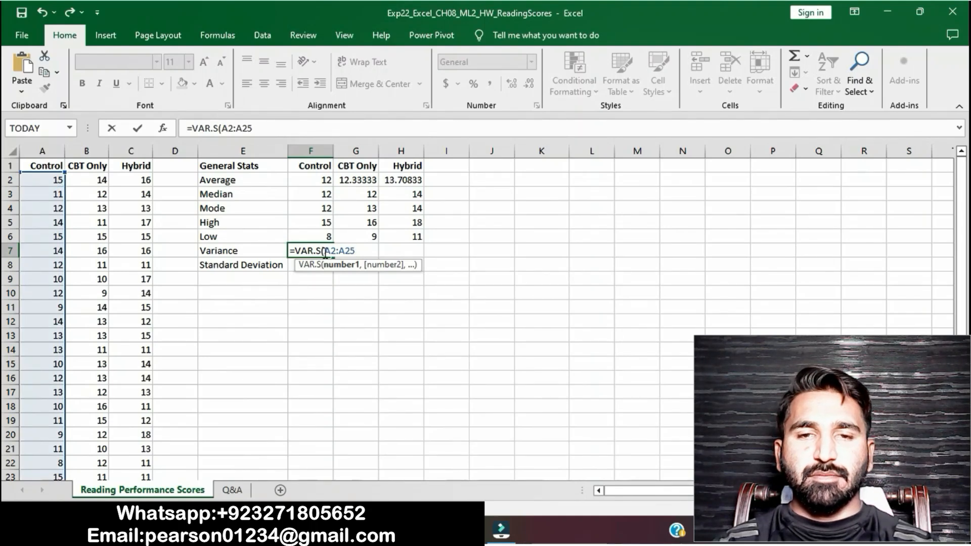
{"action": "type", "text": ")"}
{"action": "key", "text": "Return"}
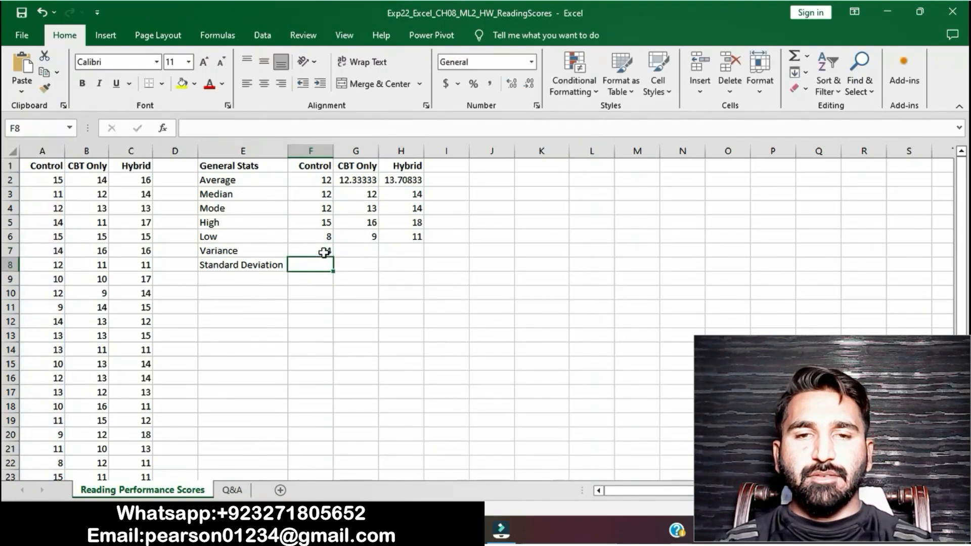
Enter =VAR.S(B2:B25) in cell G7 for the CBT Only group
{"action": "left_click", "coordinate": [345, 251]}
{"action": "type", "text": "="}
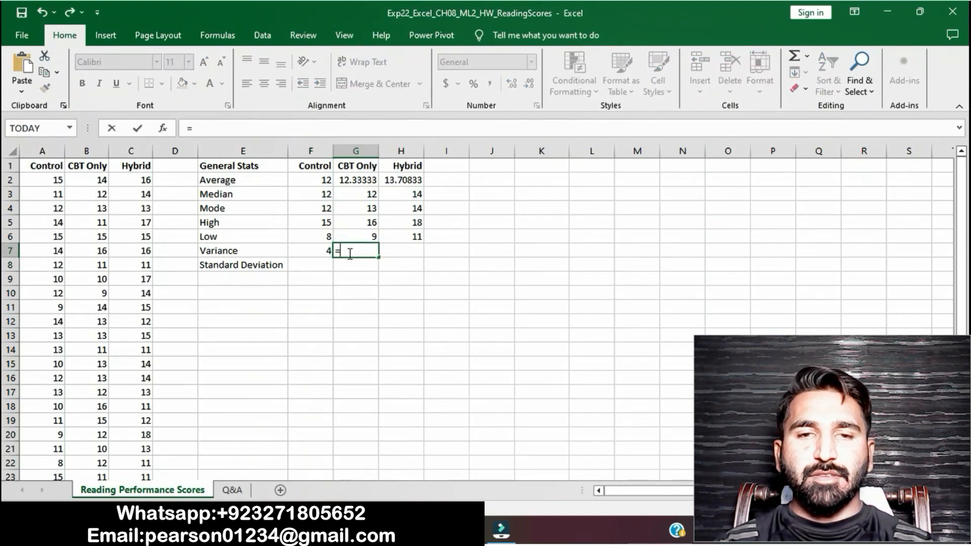
{"action": "type", "text": "VA"}
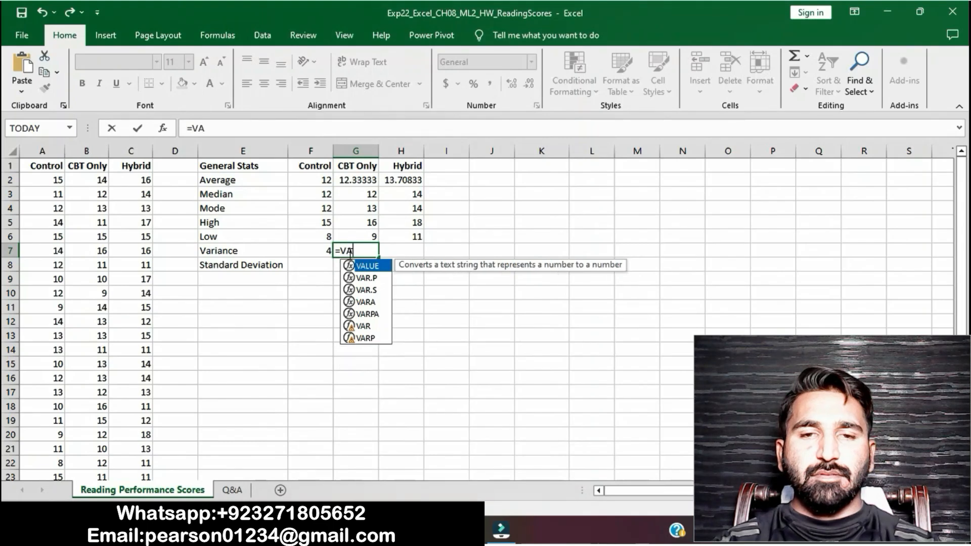
{"action": "type", "text": "R"}
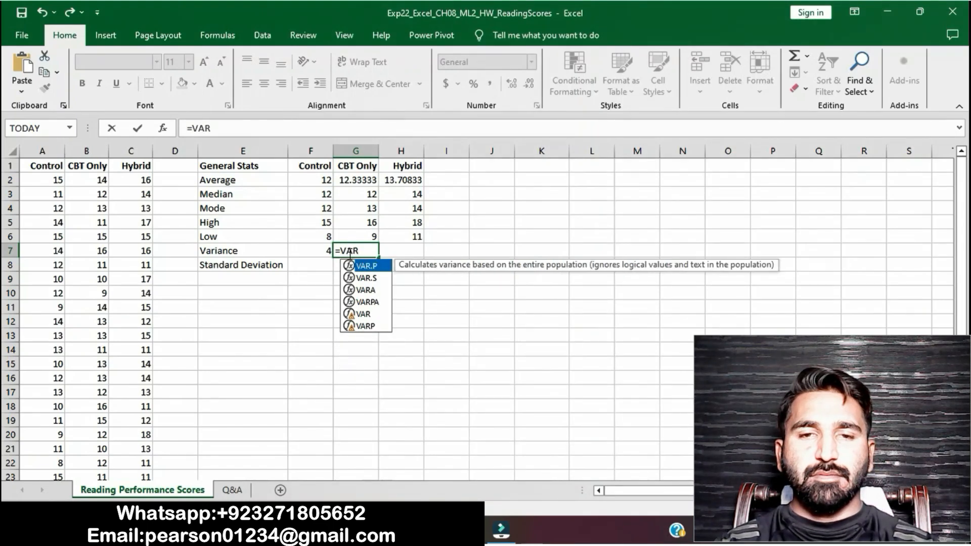
{"action": "type", "text": "."}
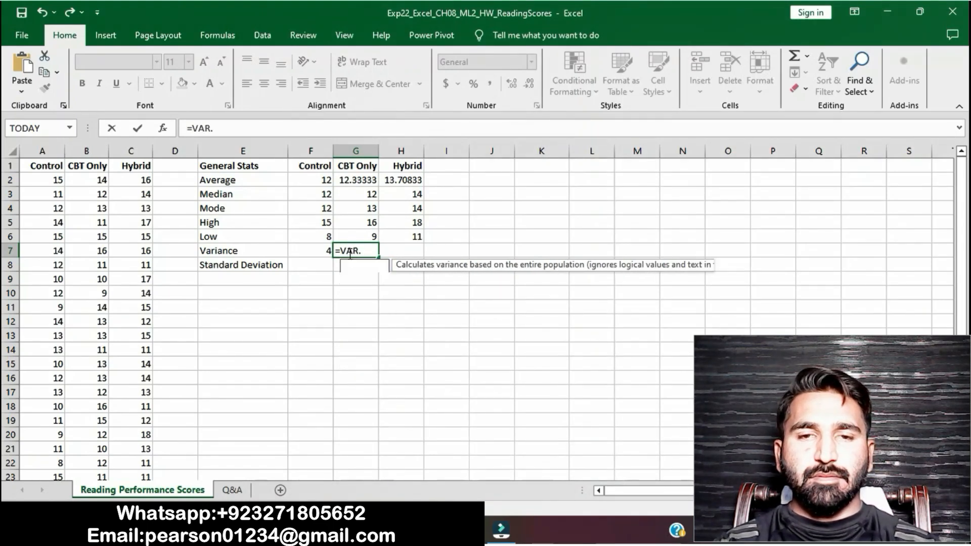
{"action": "type", "text": "S("}
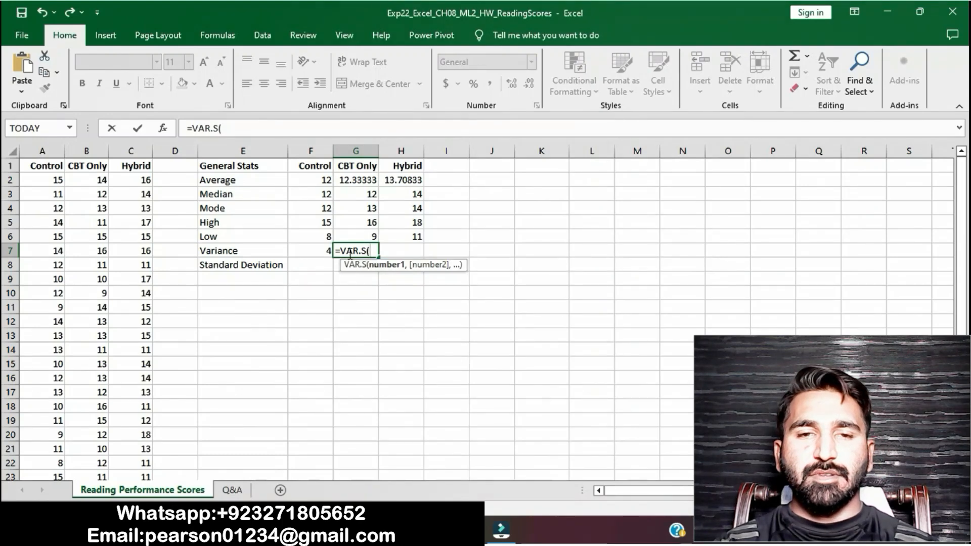
{"action": "type", "text": "B"}
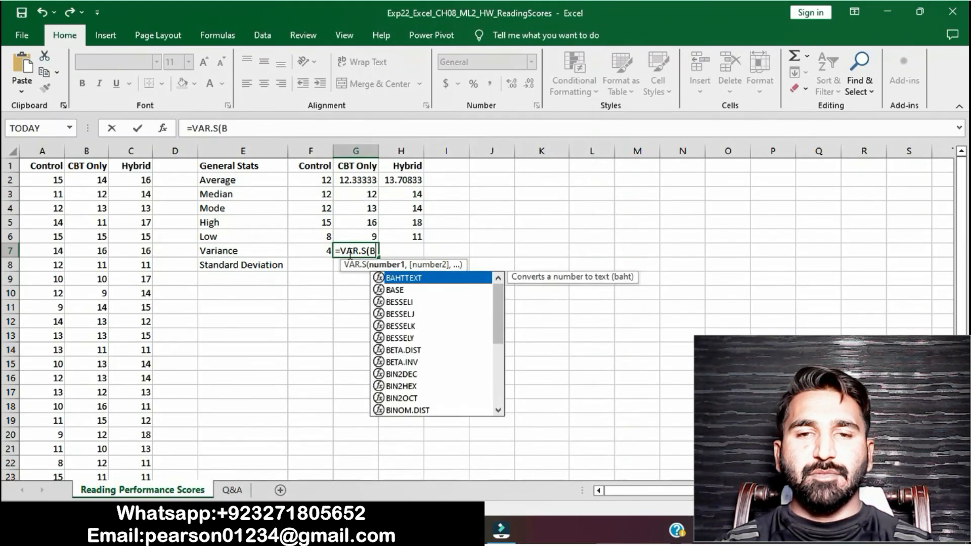
{"action": "type", "text": "2:B25"}
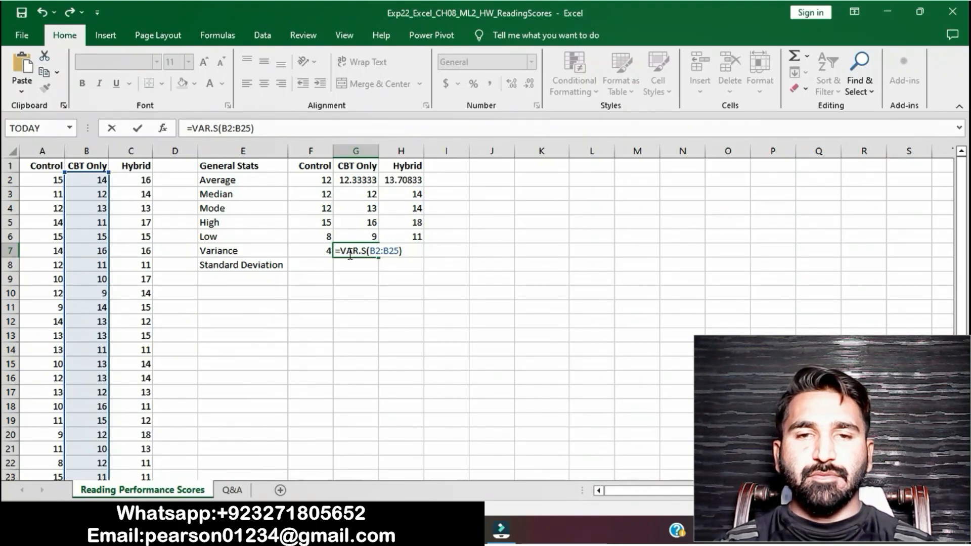
{"action": "key", "text": "Return"}
Enter =VAR.S(B2:B25) in cell H7 in the Hybrid column's Variance row
{"action": "left_click", "coordinate": [404, 251]}
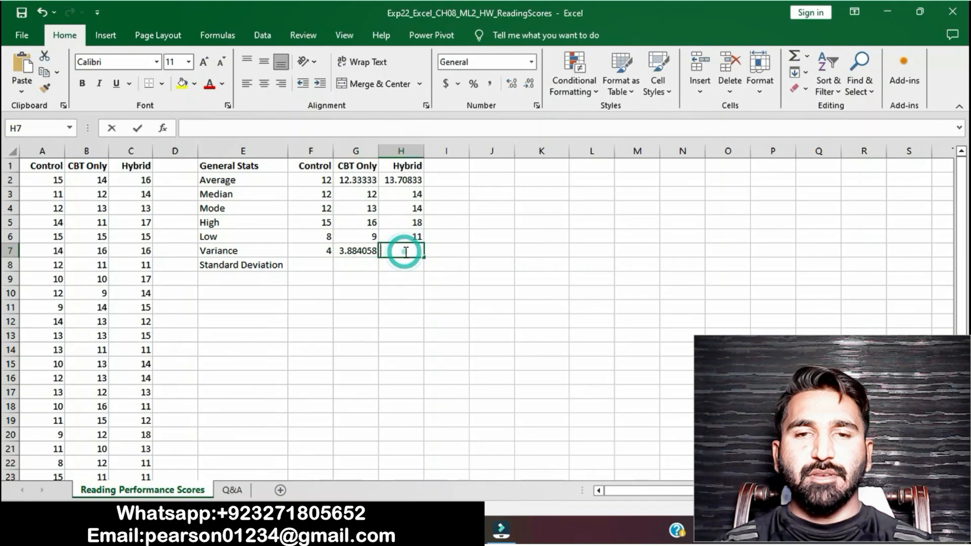
{"action": "type", "text": "=VAR.S"}
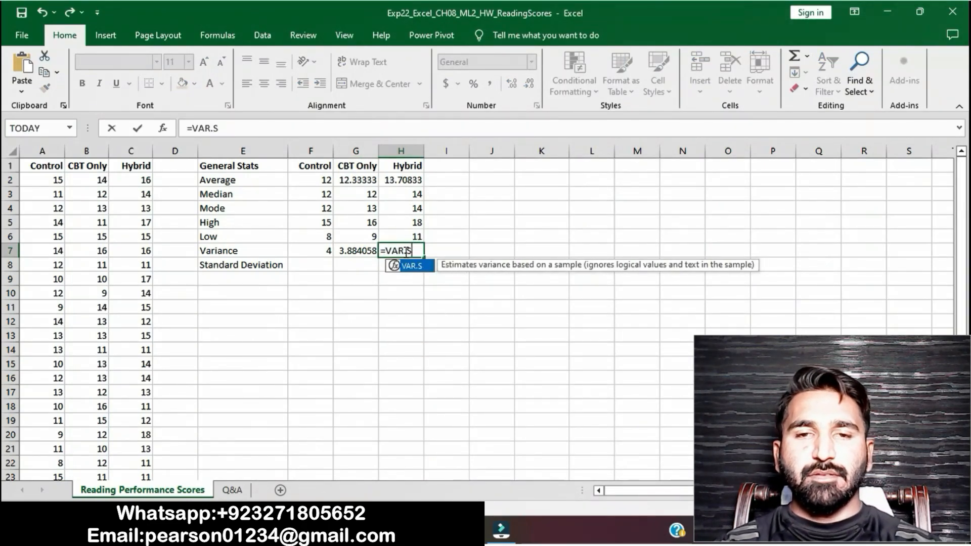
{"action": "type", "text": "("}
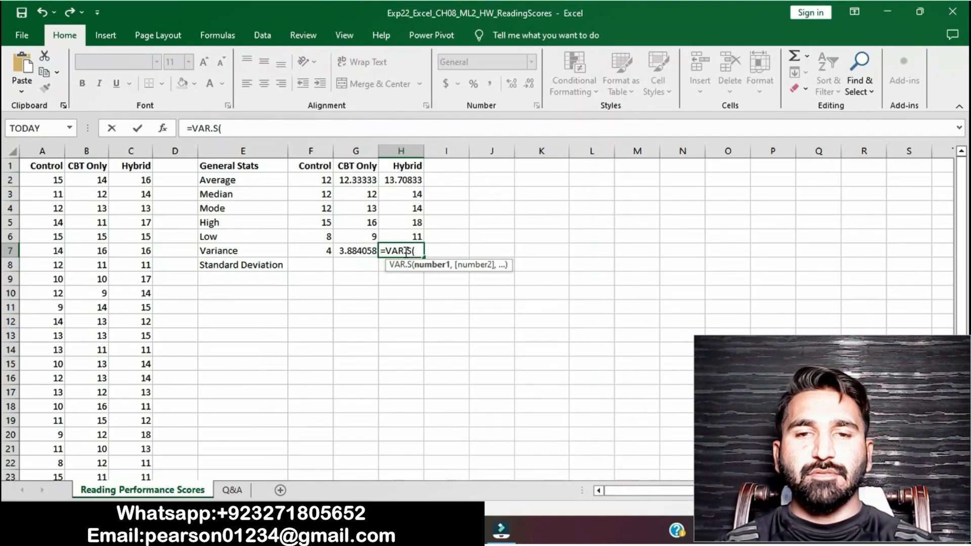
{"action": "type", "text": "B2"}
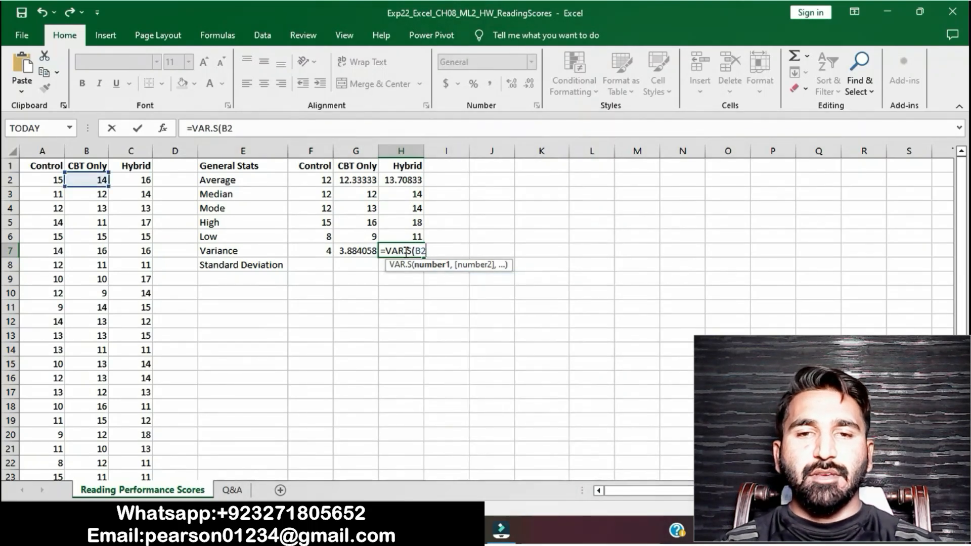
{"action": "type", "text": ":B25"}
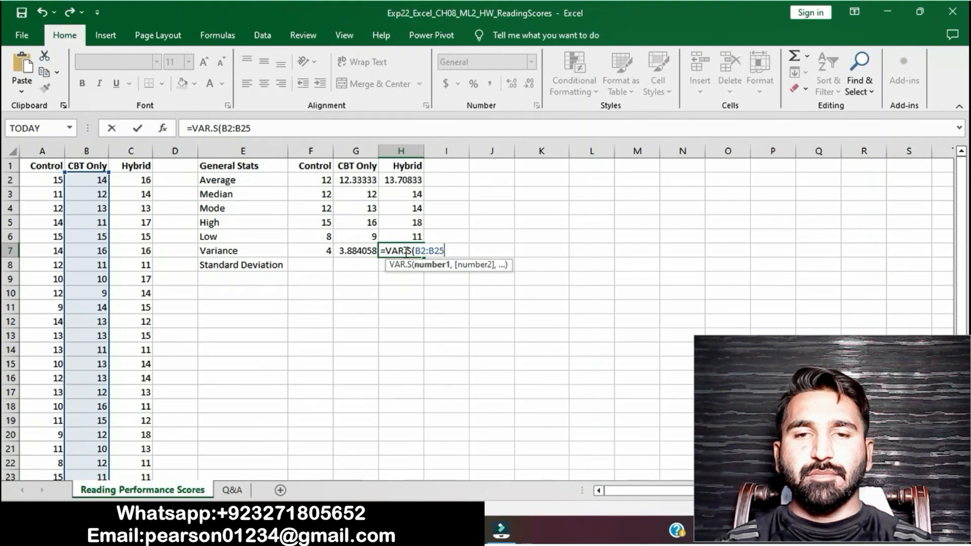
{"action": "type", "text": ")"}
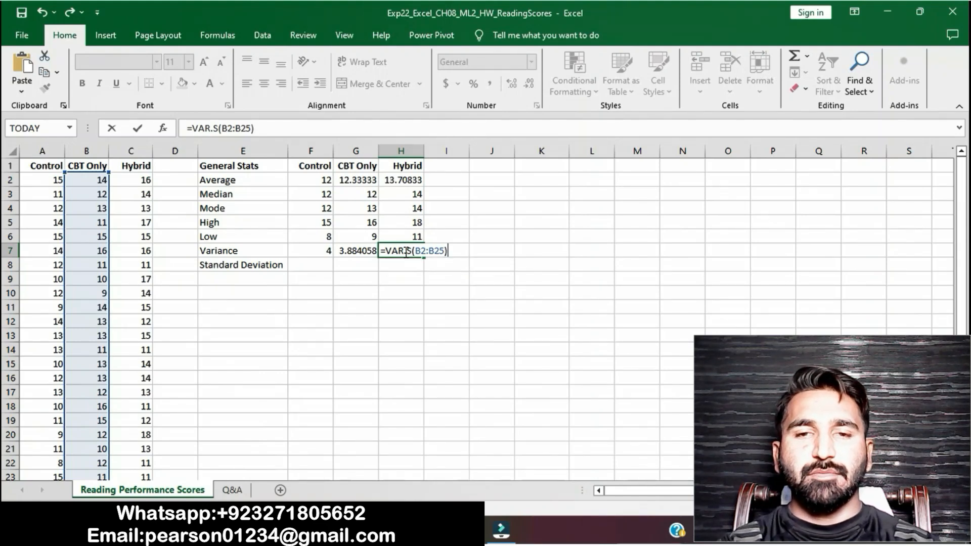
{"action": "key", "text": "Return"}
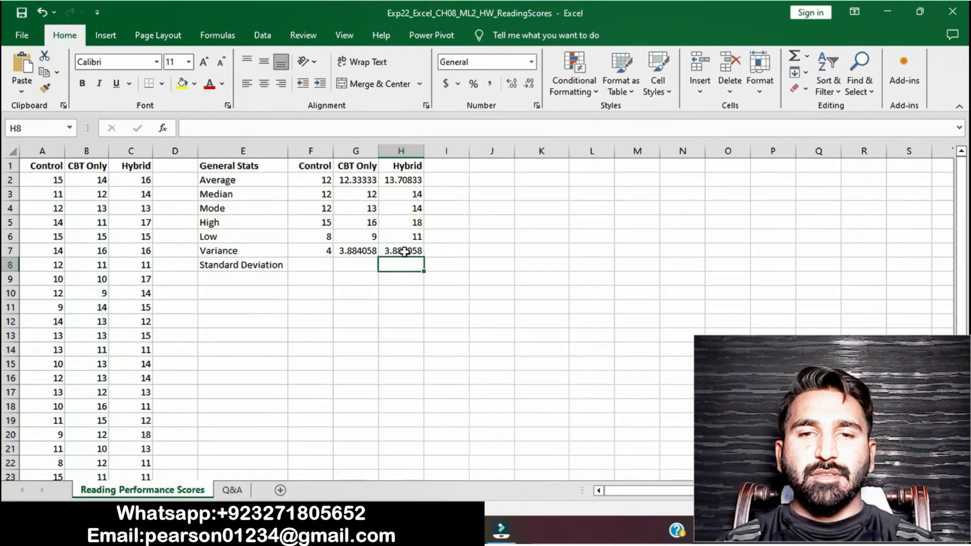
Switch to the Word instructions document
{"action": "left_click", "coordinate": [439, 529]}
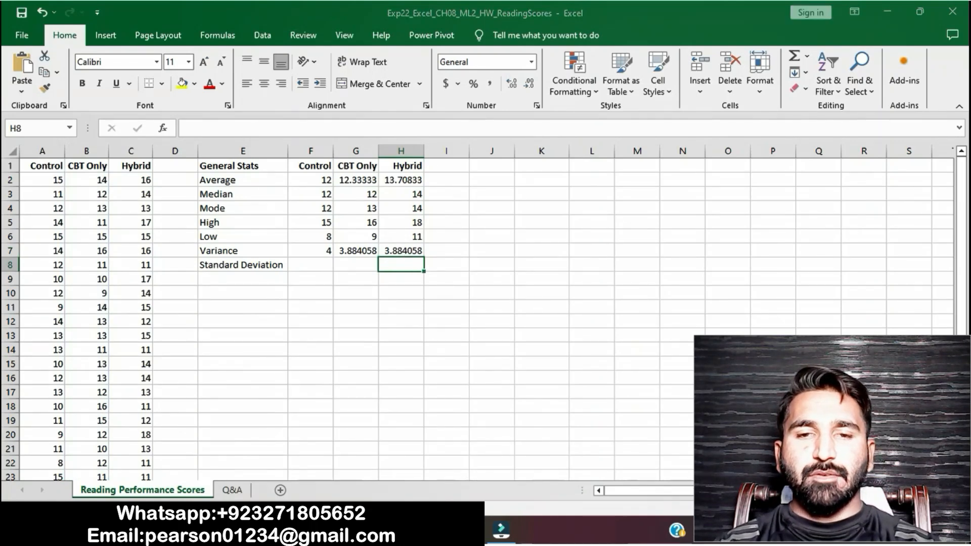